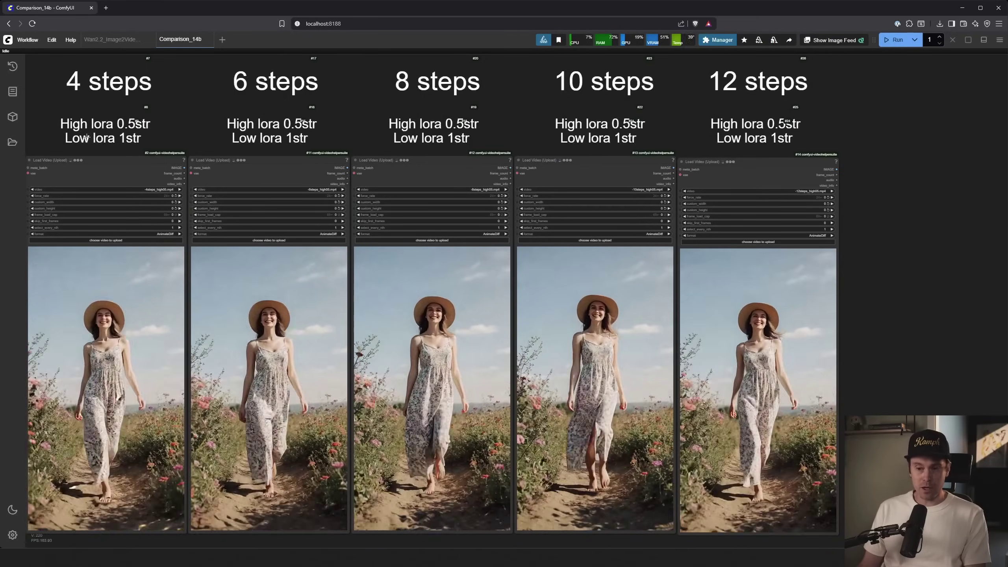
Zoom in and pan across the 4- to 12-step walking comparison videos
{"action": "scroll", "coordinate": [212, 423], "scroll_direction": "left", "scroll_amount": 5}
{"action": "scroll", "coordinate": [141, 401], "scroll_direction": "up", "scroll_amount": 10}
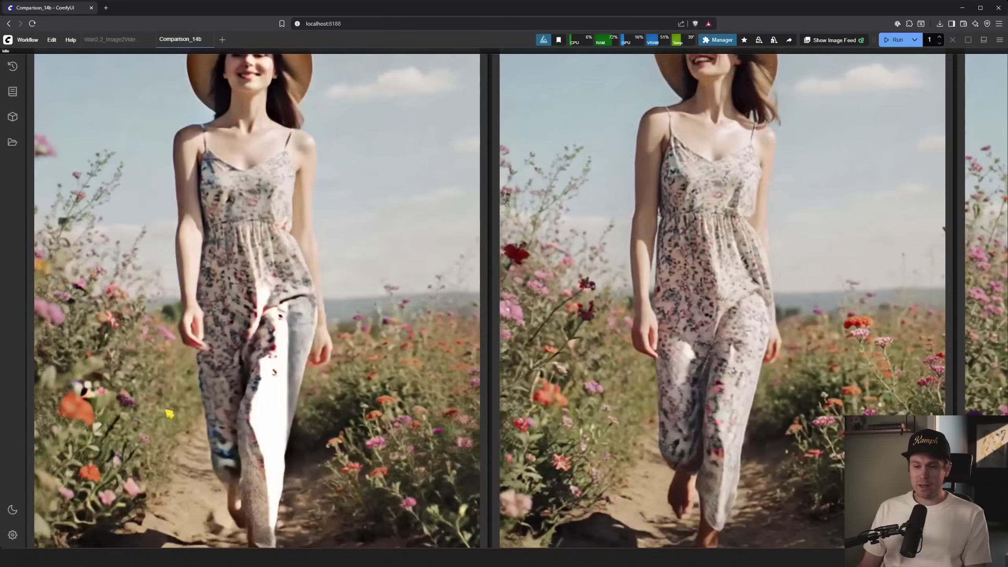
{"action": "scroll", "coordinate": [141, 401], "scroll_direction": "down", "scroll_amount": 4}
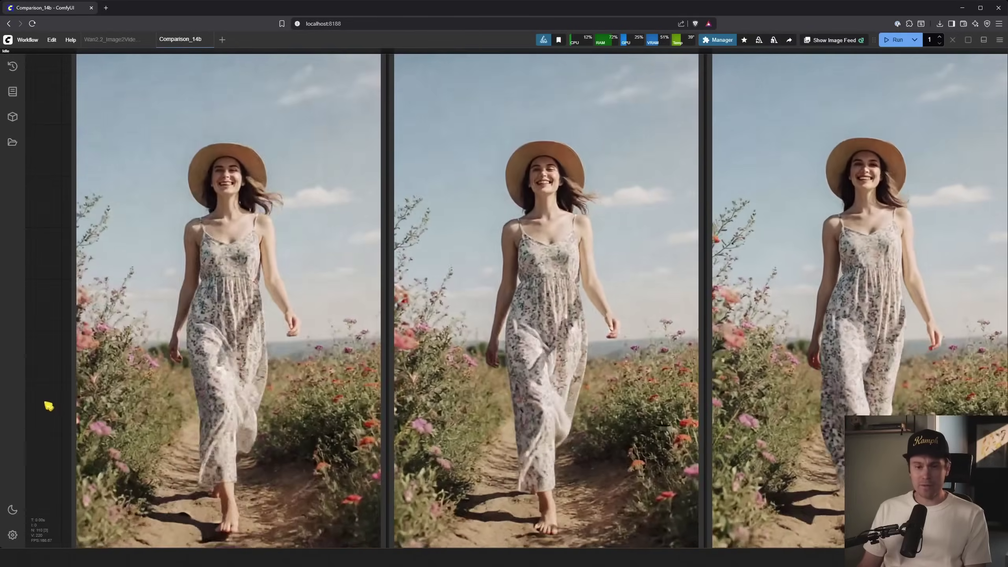
{"action": "left_click_drag", "start_coordinate": [45, 405], "coordinate": [79, 333]}
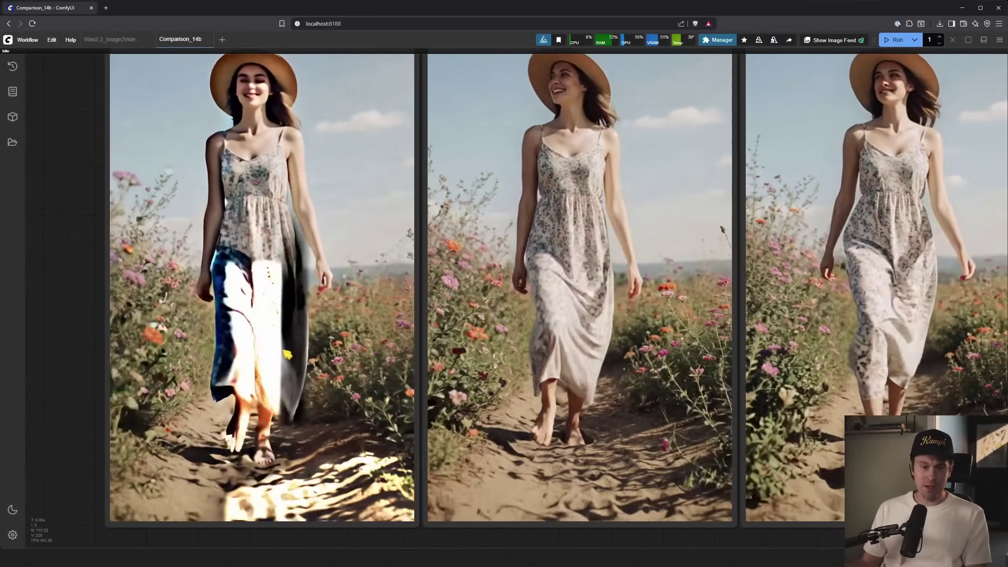
{"action": "scroll", "coordinate": [287, 353], "scroll_direction": "down", "scroll_amount": 4}
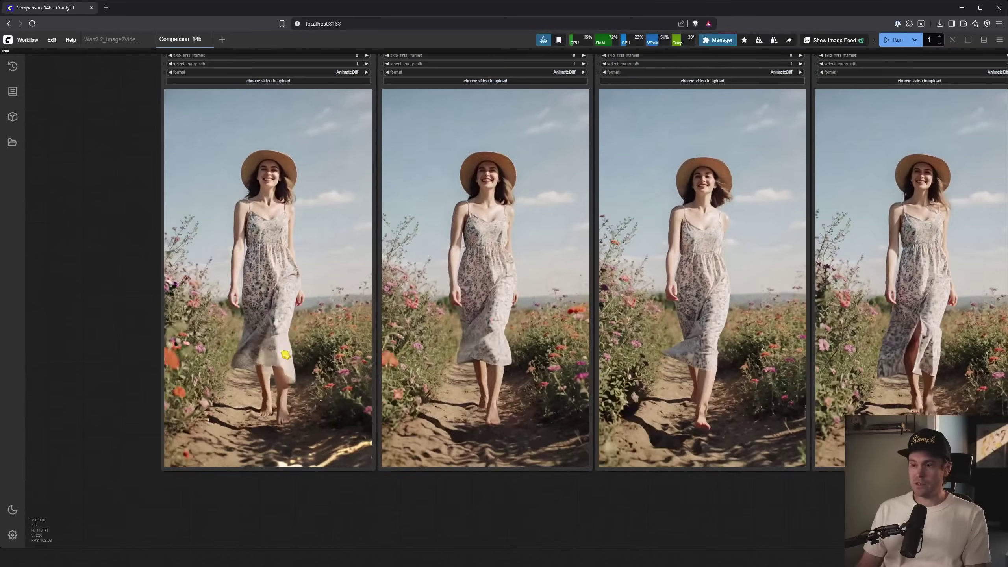
{"action": "left_click_drag", "start_coordinate": [540, 498], "coordinate": [393, 528]}
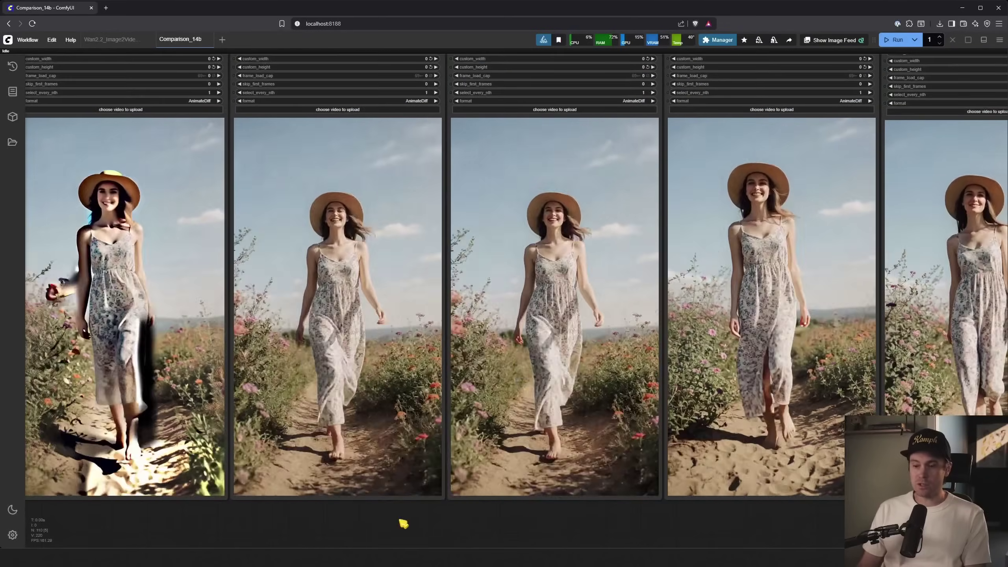
{"action": "scroll", "coordinate": [337, 257], "scroll_direction": "up", "scroll_amount": 5}
{"action": "scroll", "coordinate": [379, 326], "scroll_direction": "down", "scroll_amount": 2}
{"action": "scroll", "coordinate": [400, 449], "scroll_direction": "up", "scroll_amount": 1}
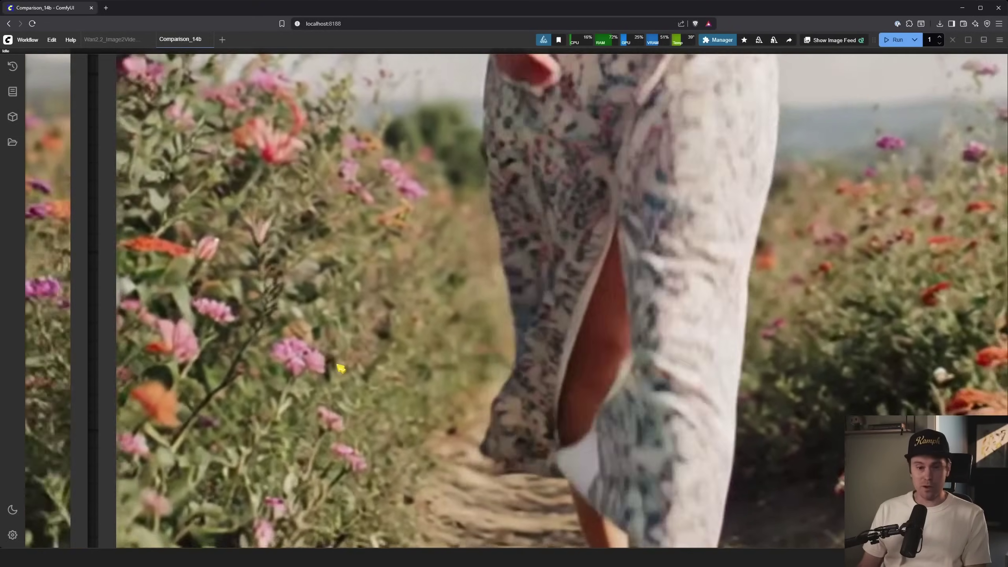
Zoom out and pan to bring the walking and car comparison rows into view
{"action": "scroll", "coordinate": [294, 379], "scroll_direction": "down", "scroll_amount": 10}
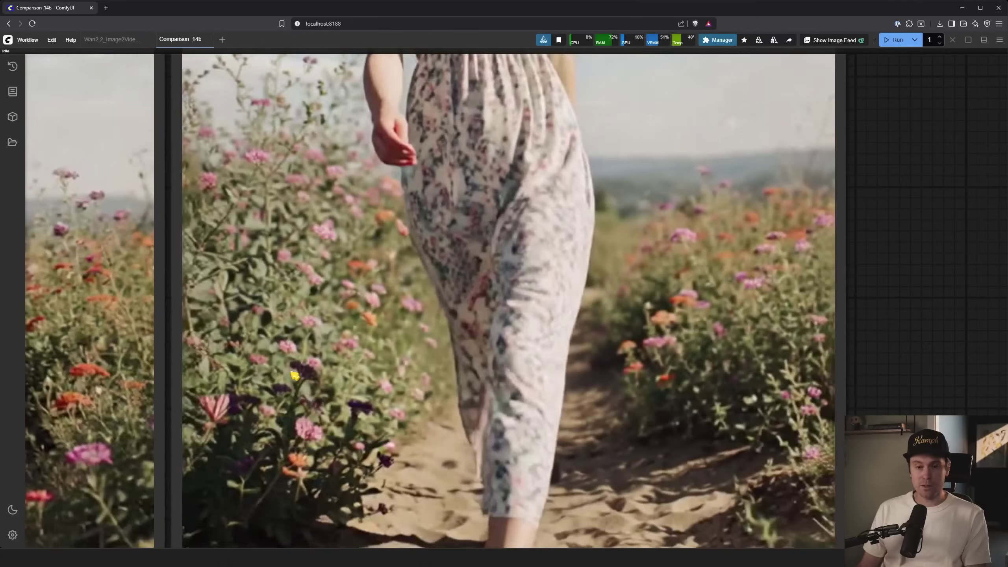
{"action": "left_click_drag", "start_coordinate": [537, 427], "coordinate": [179, 264]}
{"action": "left_click_drag", "start_coordinate": [423, 140], "coordinate": [673, 153]}
{"action": "left_click_drag", "start_coordinate": [293, 82], "coordinate": [689, 336]}
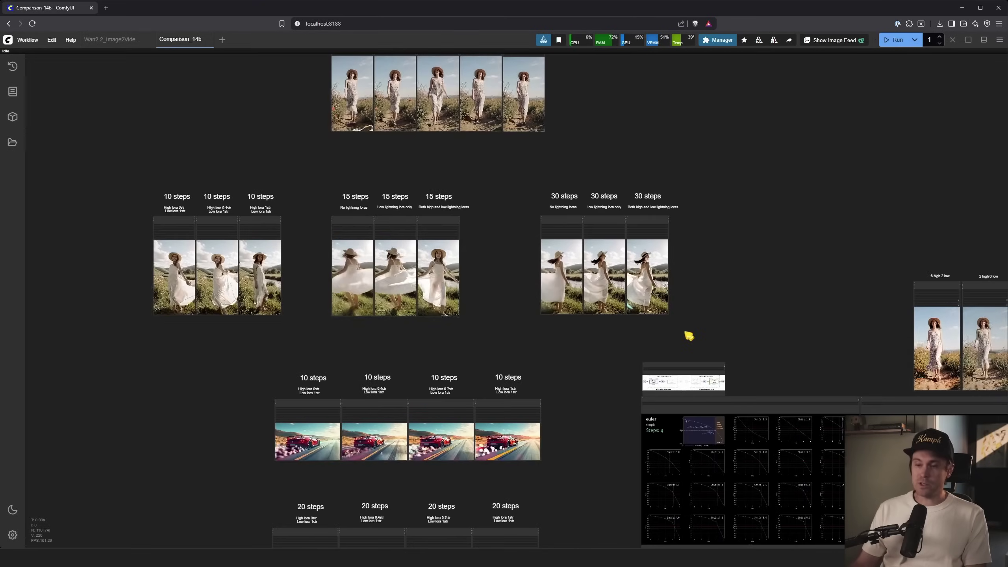
{"action": "left_click", "coordinate": [114, 42]}
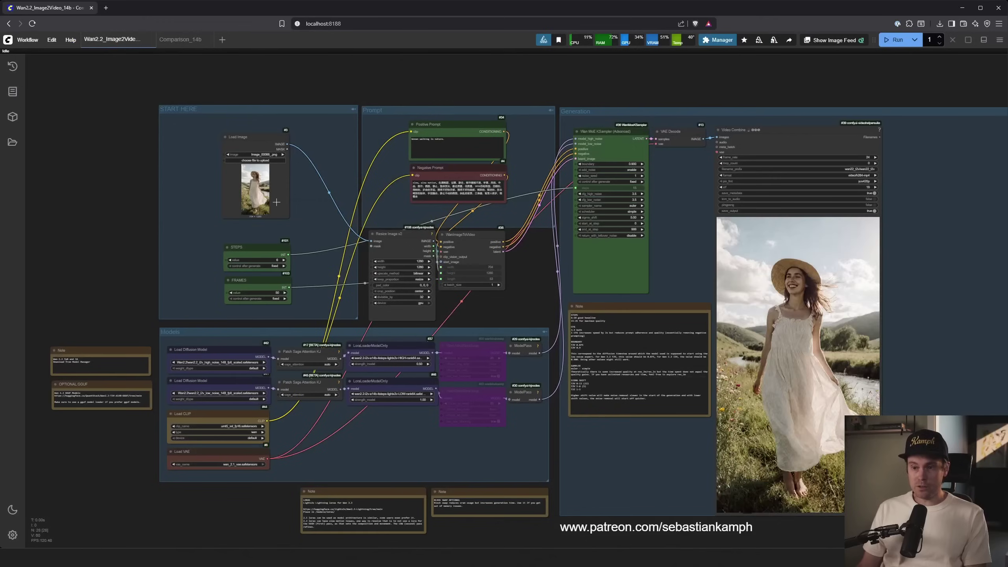
{"action": "left_click_drag", "start_coordinate": [491, 92], "coordinate": [515, 83]}
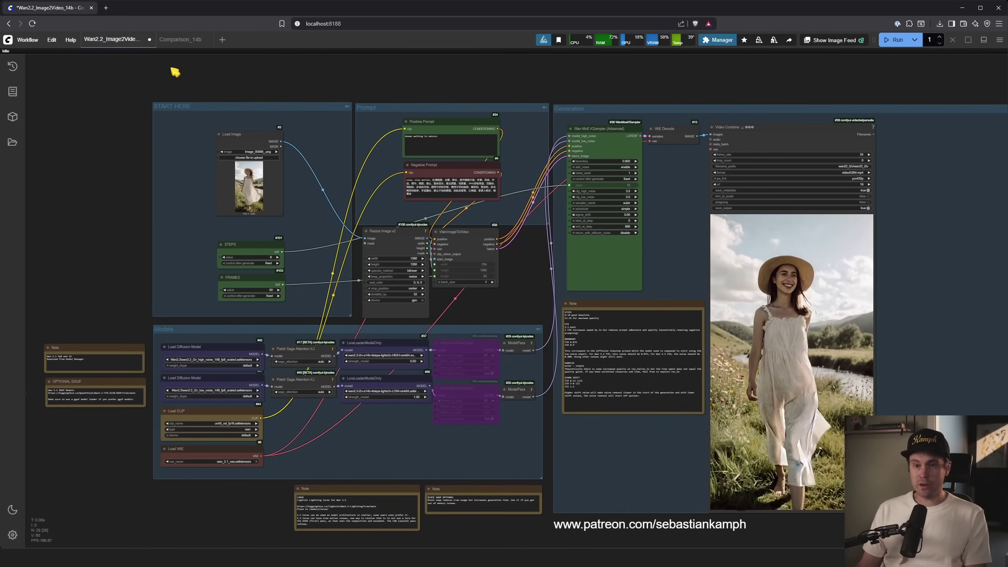
{"action": "left_click", "coordinate": [184, 42]}
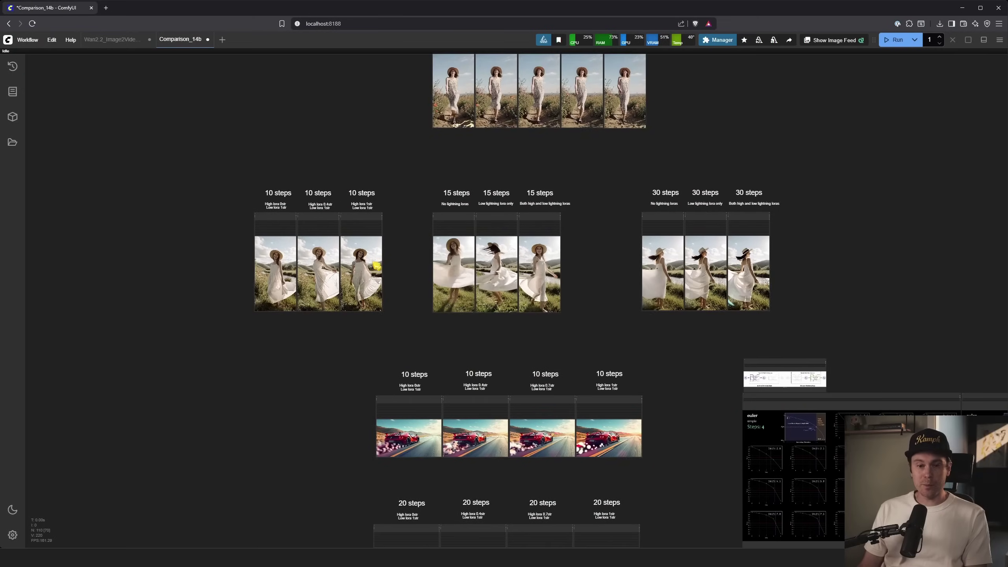
Zoom in on the three 10-step LoRA-strength videos (high lora 0, 0.4 and 1)
{"action": "scroll", "coordinate": [352, 253], "scroll_direction": "up", "scroll_amount": 3}
{"action": "scroll", "coordinate": [351, 254], "scroll_direction": "up", "scroll_amount": 5}
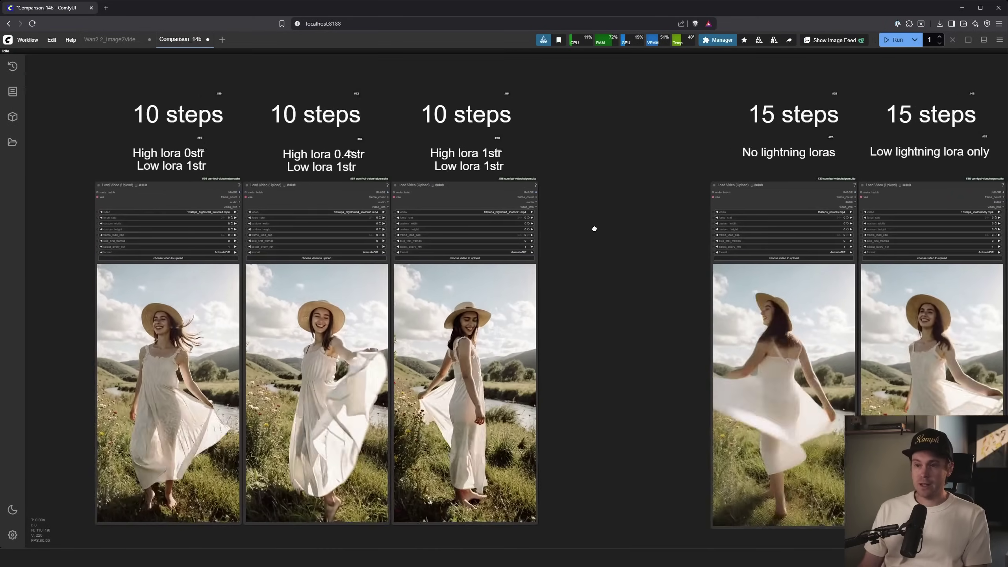
{"action": "left_click_drag", "start_coordinate": [594, 225], "coordinate": [732, 207]}
{"action": "scroll", "coordinate": [668, 247], "scroll_direction": "up", "scroll_amount": 2}
{"action": "scroll", "coordinate": [732, 207], "scroll_direction": "up", "scroll_amount": 3}
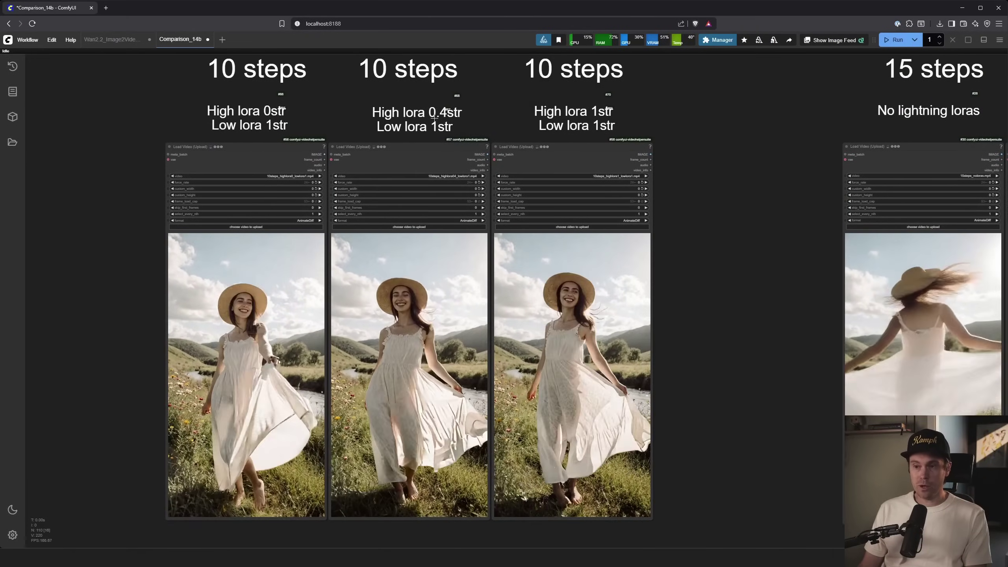
{"action": "left_click_drag", "start_coordinate": [738, 154], "coordinate": [927, 155]}
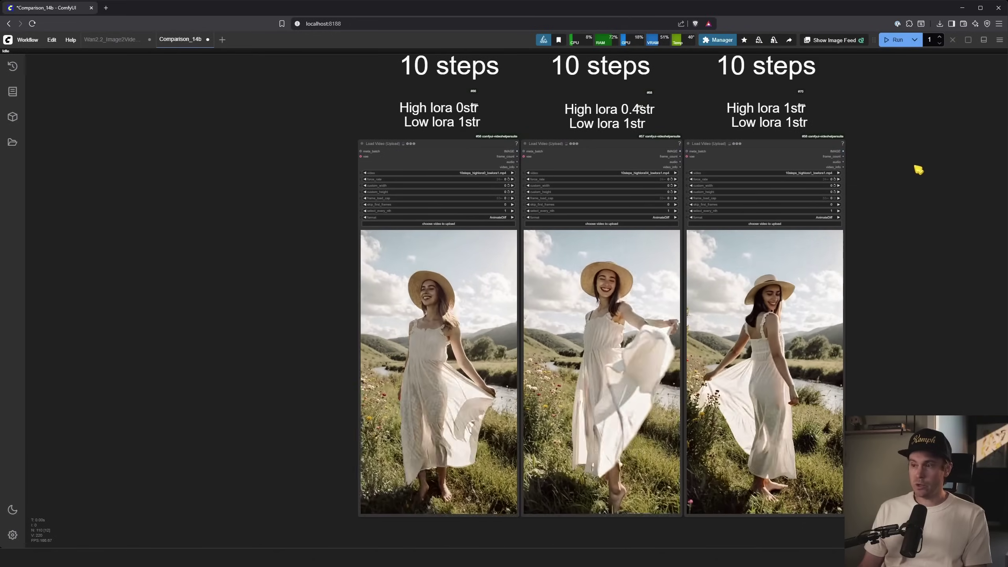
{"action": "scroll", "coordinate": [907, 176], "scroll_direction": "down", "scroll_amount": 4}
Box-select the three 10-step video nodes and shift them left, away from the 15-step group
{"action": "left_click_drag", "start_coordinate": [474, 70], "coordinate": [499, 168]}
{"action": "scroll", "coordinate": [742, 187], "scroll_direction": "down", "scroll_amount": 5}
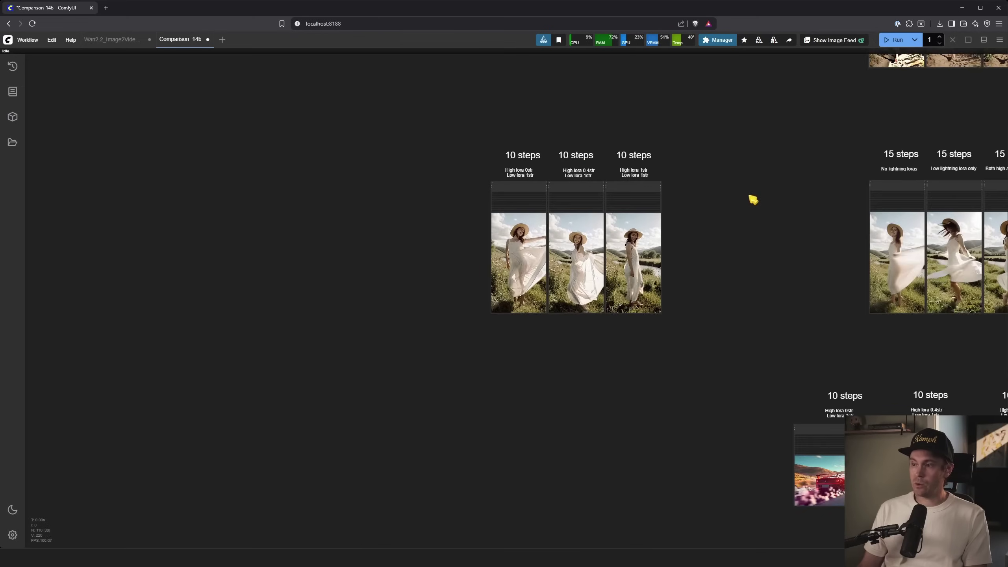
{"action": "scroll", "coordinate": [692, 226], "scroll_direction": "up", "scroll_amount": 10}
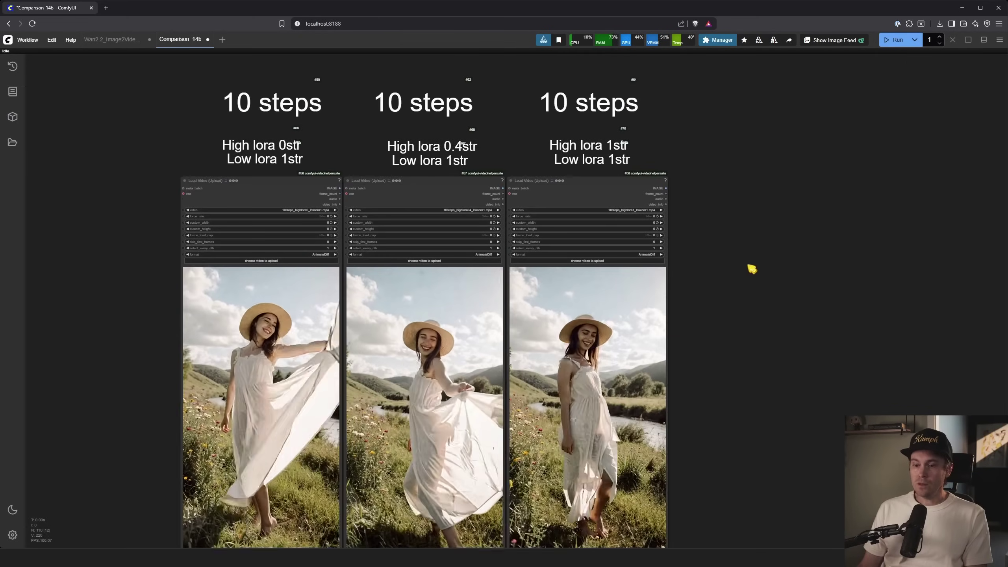
{"action": "mouse_move", "coordinate": [751, 281]}
{"action": "left_mouse_down"}
{"action": "mouse_move", "coordinate": [753, 238]}
{"action": "mouse_move", "coordinate": [748, 268]}
{"action": "left_mouse_up"}
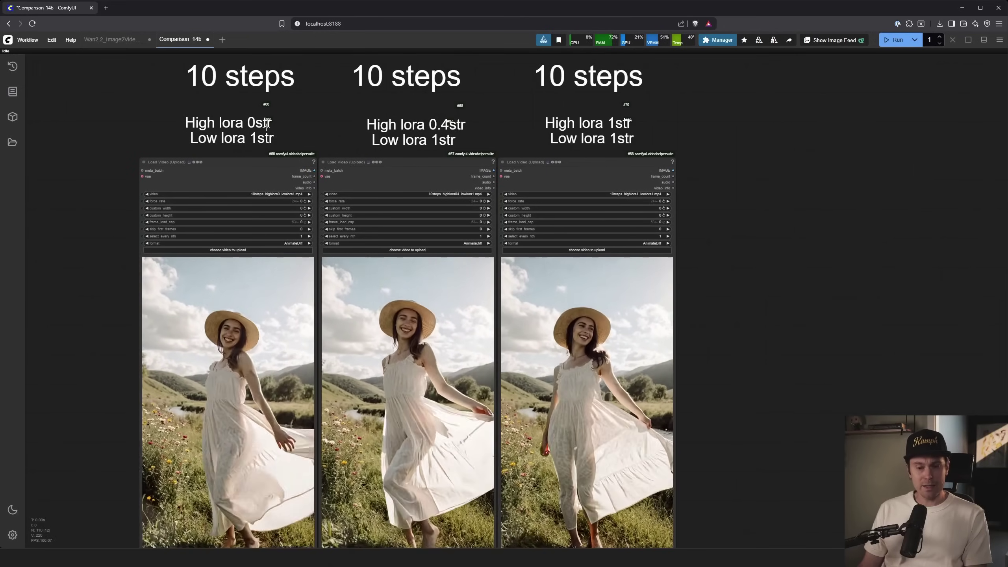
{"action": "left_click", "coordinate": [112, 39]}
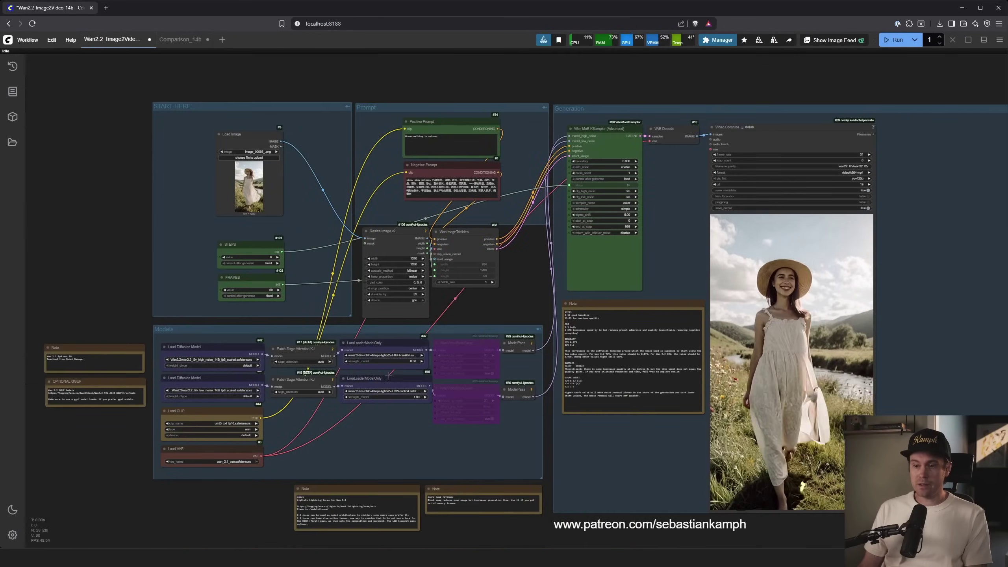
{"action": "scroll", "coordinate": [377, 351], "scroll_direction": "up", "scroll_amount": 5}
{"action": "scroll", "coordinate": [372, 354], "scroll_direction": "up", "scroll_amount": 8}
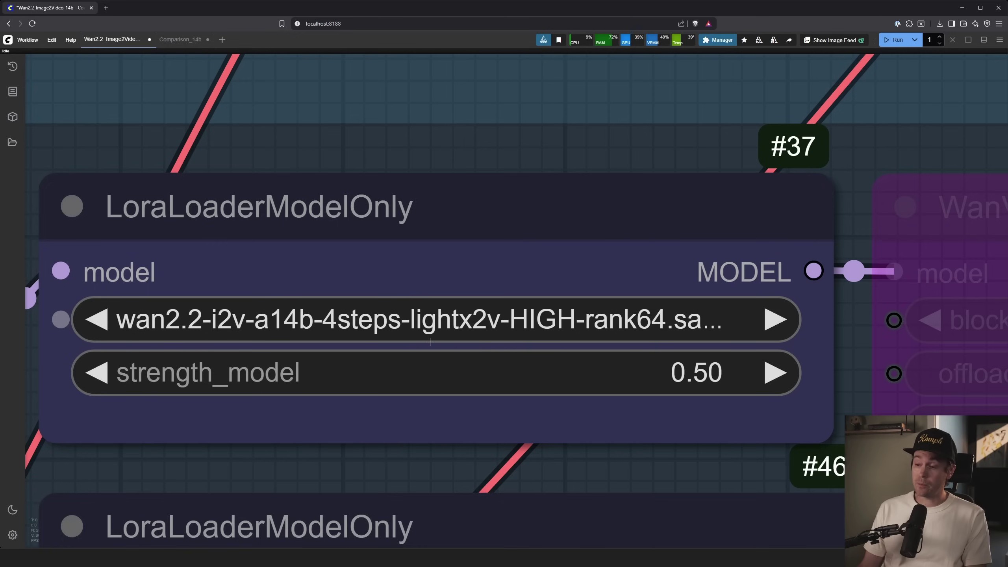
{"action": "scroll", "coordinate": [416, 342], "scroll_direction": "down", "scroll_amount": 9}
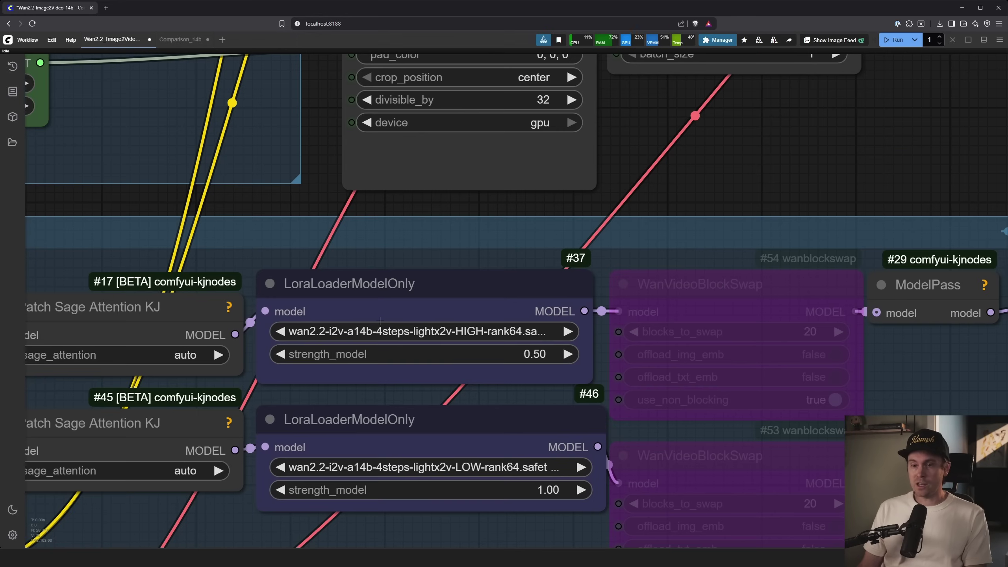
{"action": "left_click", "coordinate": [173, 40]}
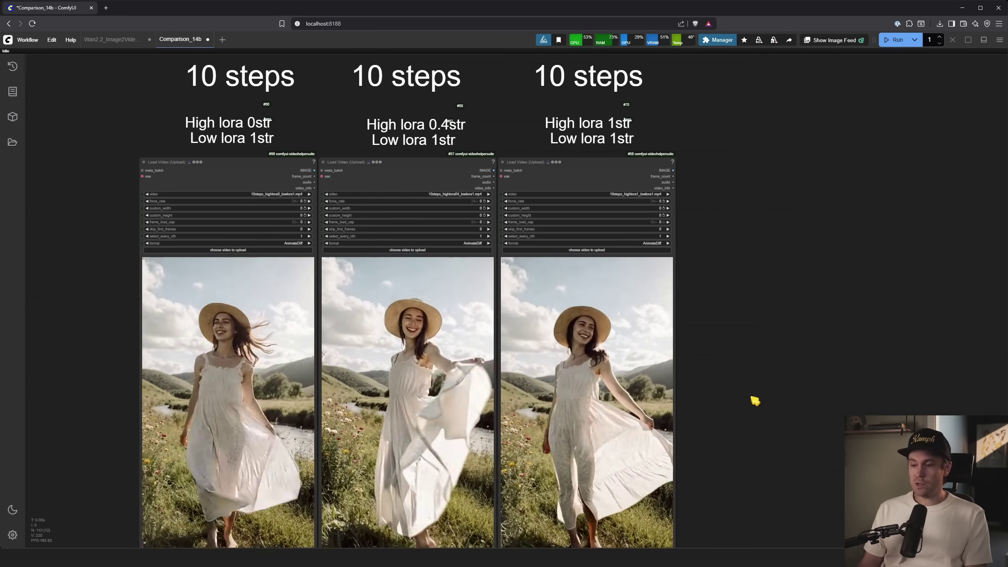
Pan past the 10-step LoRA-strength videos to the 15-step lightning LoRA comparison clips
{"action": "left_click_drag", "start_coordinate": [743, 412], "coordinate": [745, 391]}
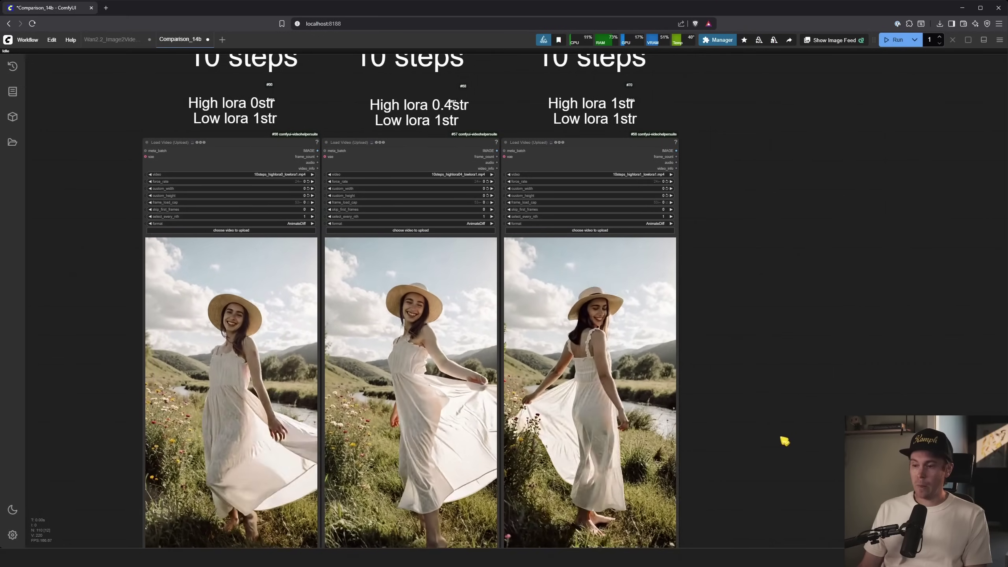
{"action": "left_click_drag", "start_coordinate": [775, 443], "coordinate": [797, 398]}
{"action": "scroll", "coordinate": [746, 411], "scroll_direction": "up", "scroll_amount": 4}
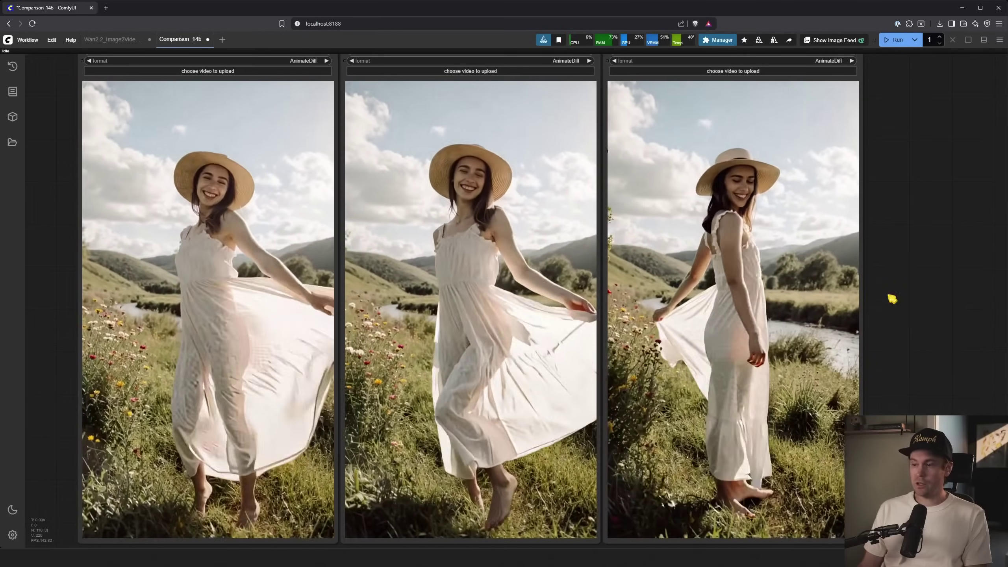
{"action": "left_click_drag", "start_coordinate": [891, 297], "coordinate": [780, 306]}
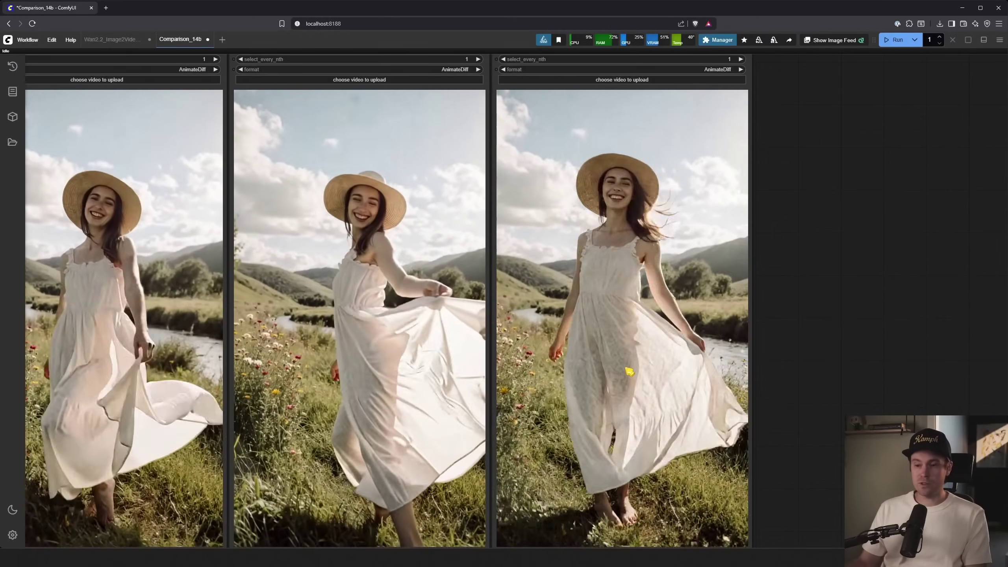
{"action": "scroll", "coordinate": [628, 372], "scroll_direction": "down", "scroll_amount": 9}
{"action": "scroll", "coordinate": [724, 285], "scroll_direction": "right", "scroll_amount": 10}
{"action": "scroll", "coordinate": [681, 281], "scroll_direction": "up", "scroll_amount": 5}
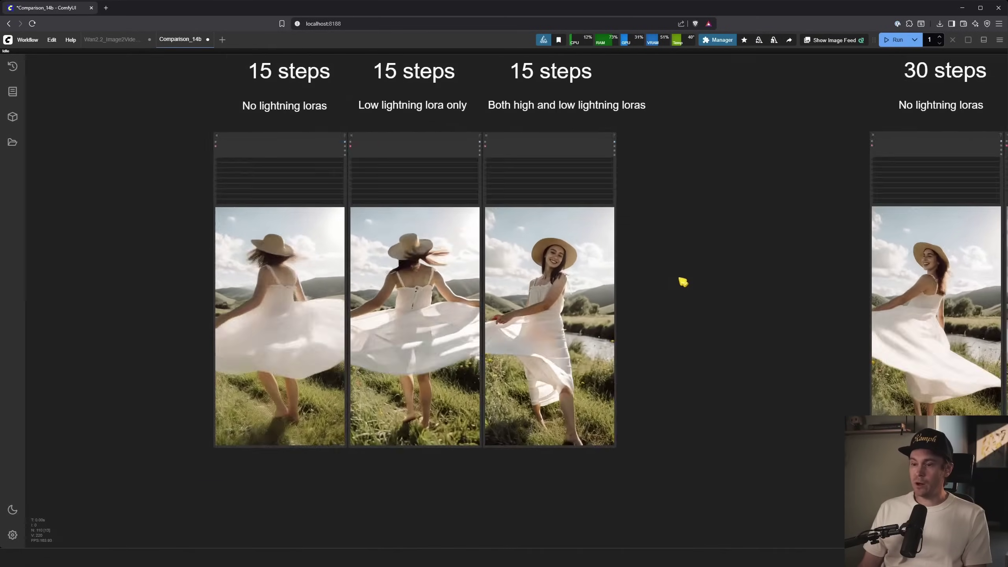
{"action": "left_click_drag", "start_coordinate": [787, 293], "coordinate": [753, 342]}
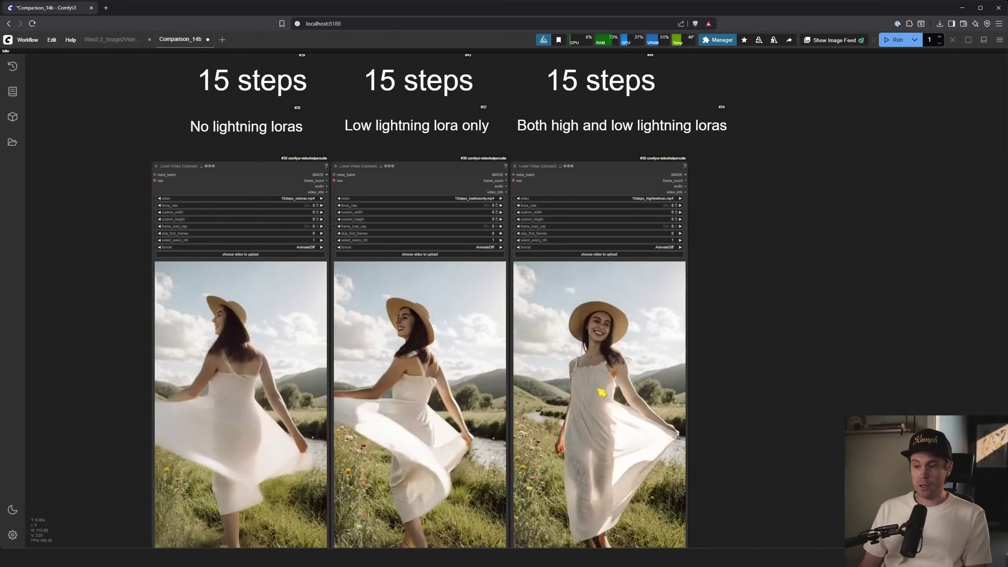
{"action": "left_click_drag", "start_coordinate": [742, 449], "coordinate": [853, 309]}
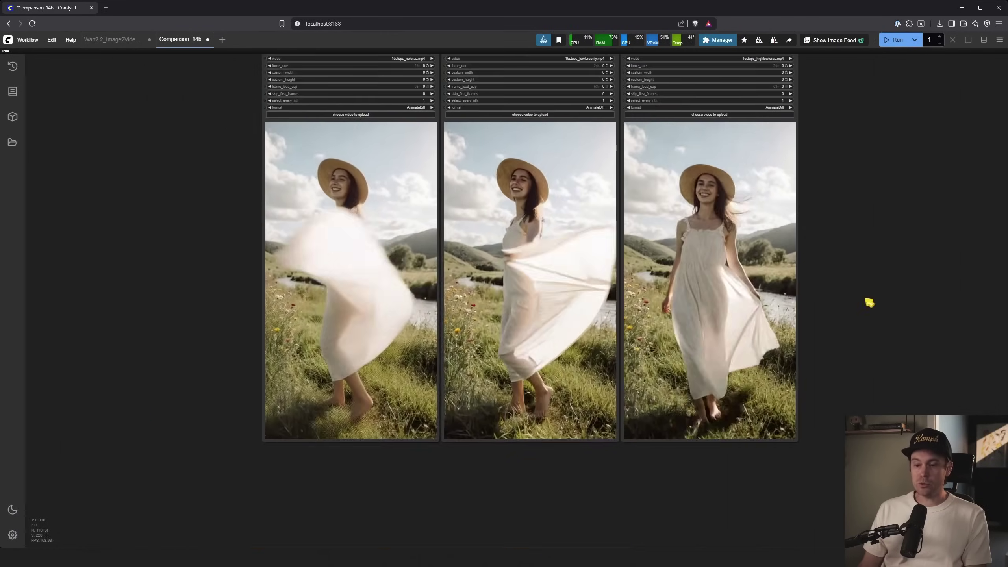
{"action": "scroll", "coordinate": [278, 397], "scroll_direction": "up", "scroll_amount": 10}
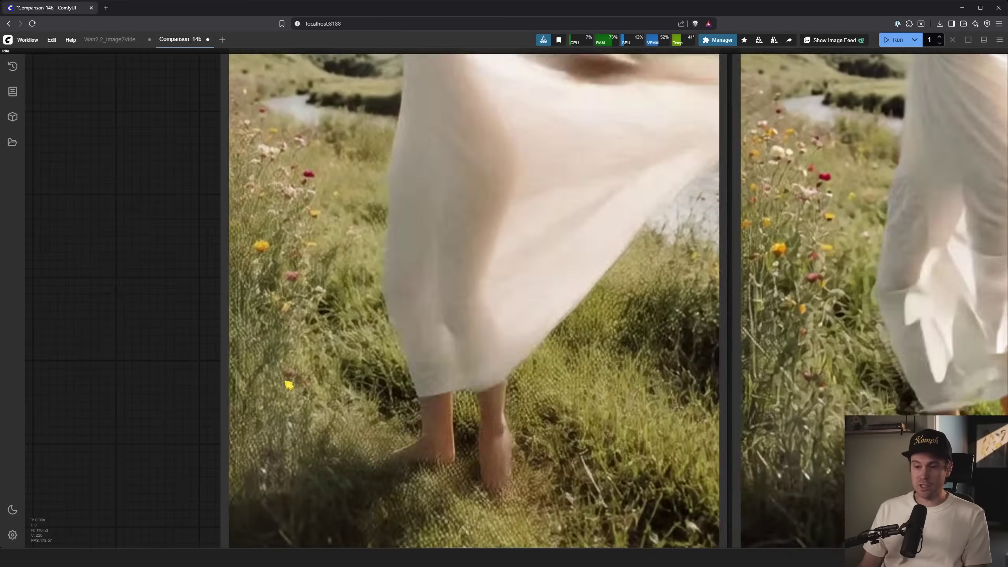
{"action": "scroll", "coordinate": [288, 385], "scroll_direction": "up", "scroll_amount": 5}
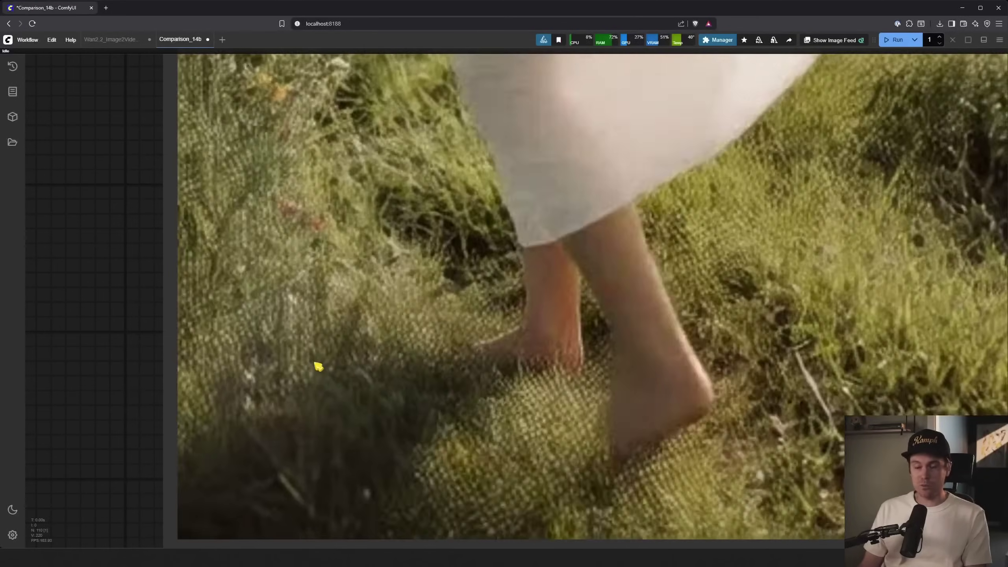
{"action": "scroll", "coordinate": [318, 366], "scroll_direction": "down", "scroll_amount": 7}
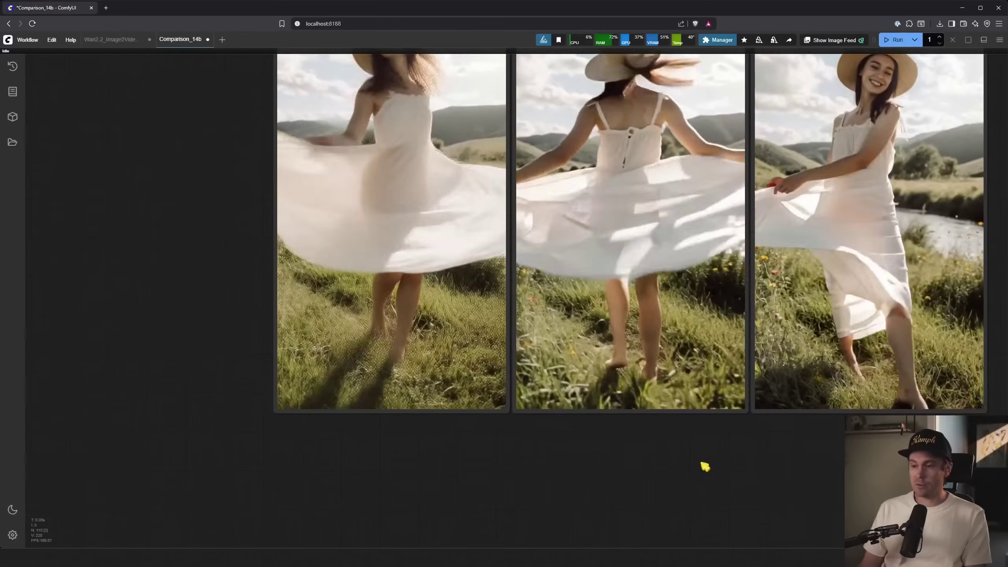
Zoom into the three 15-step lightning LoRA previews and reveal their titles
{"action": "left_click_drag", "start_coordinate": [705, 467], "coordinate": [465, 500]}
{"action": "left_click_drag", "start_coordinate": [742, 206], "coordinate": [740, 342]}
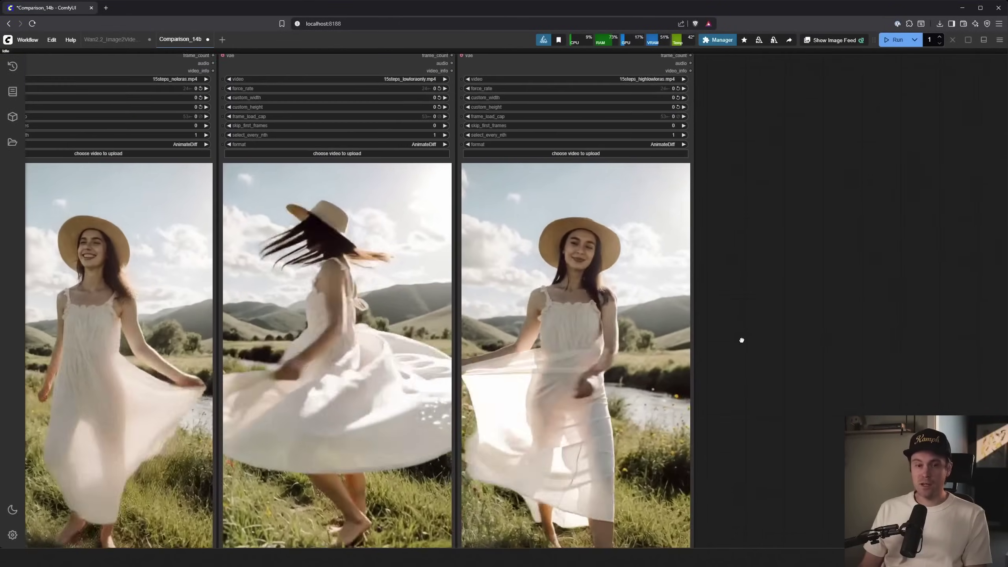
{"action": "left_click_drag", "start_coordinate": [766, 200], "coordinate": [790, 305]}
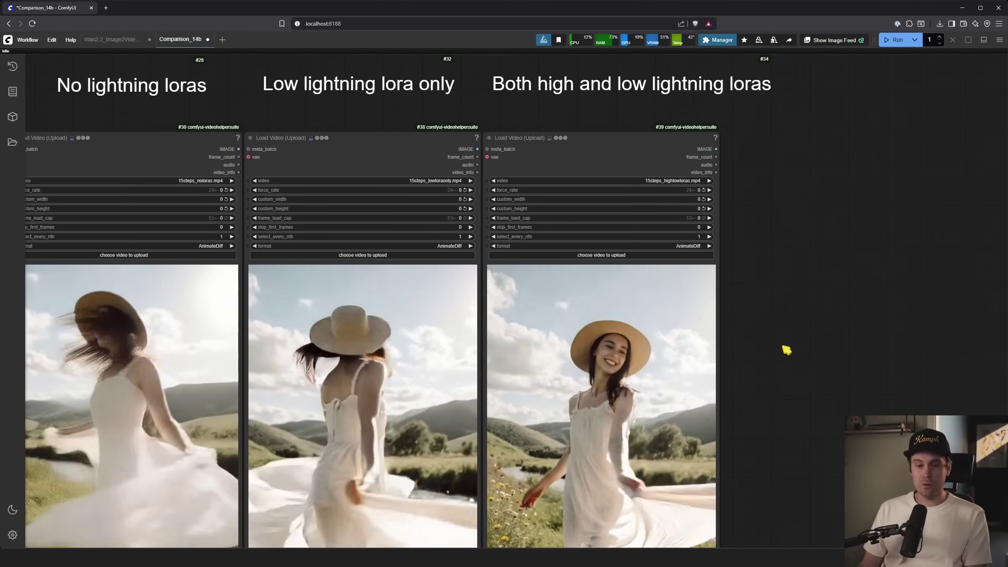
{"action": "scroll", "coordinate": [776, 472], "scroll_direction": "down", "scroll_amount": 6}
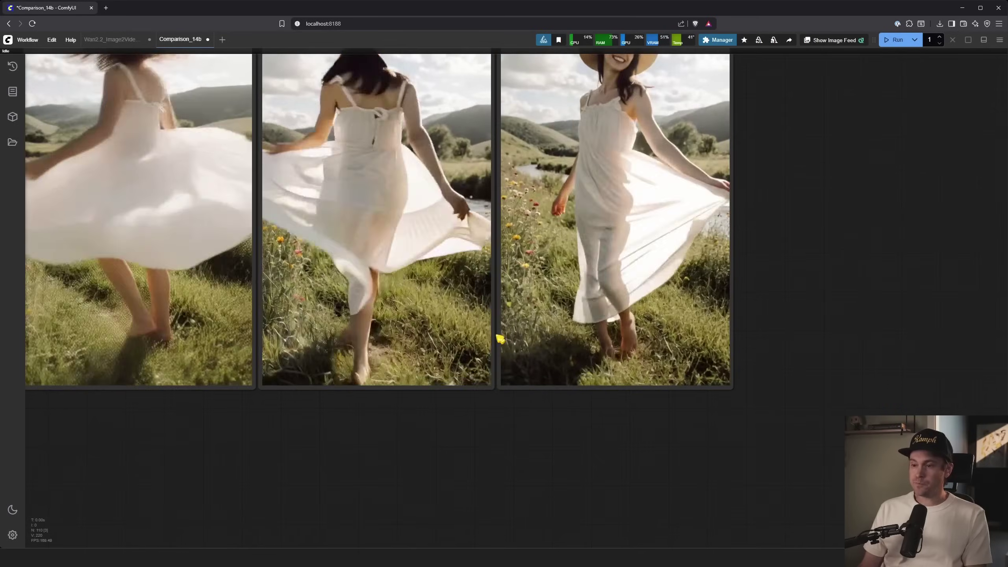
{"action": "scroll", "coordinate": [281, 354], "scroll_direction": "up", "scroll_amount": 5}
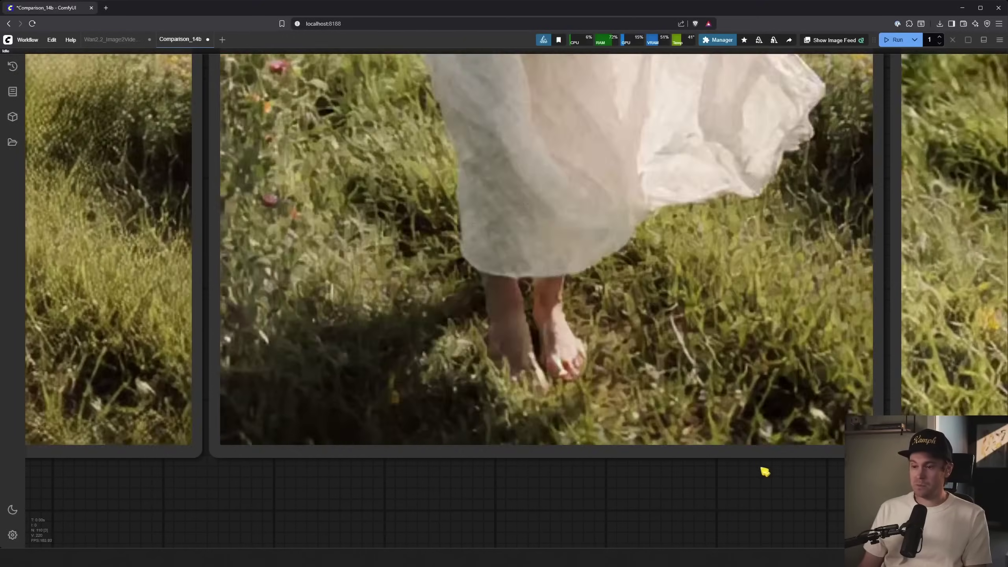
{"action": "scroll", "coordinate": [411, 466], "scroll_direction": "left", "scroll_amount": 5}
{"action": "scroll", "coordinate": [581, 459], "scroll_direction": "right", "scroll_amount": 6}
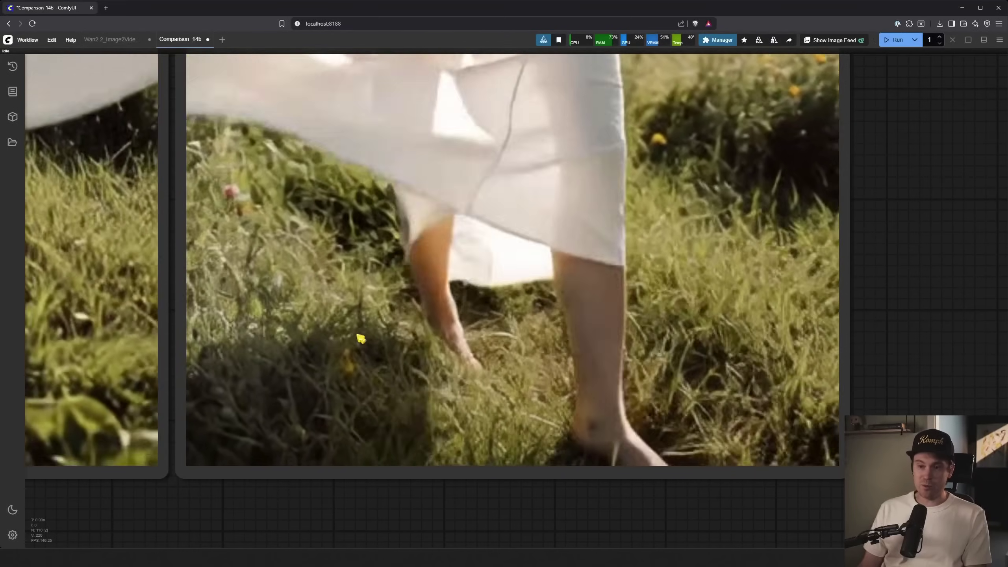
Zoom out and pan until the 15-step and 30-step groups sit side by side
{"action": "scroll", "coordinate": [419, 384], "scroll_direction": "down", "scroll_amount": 10}
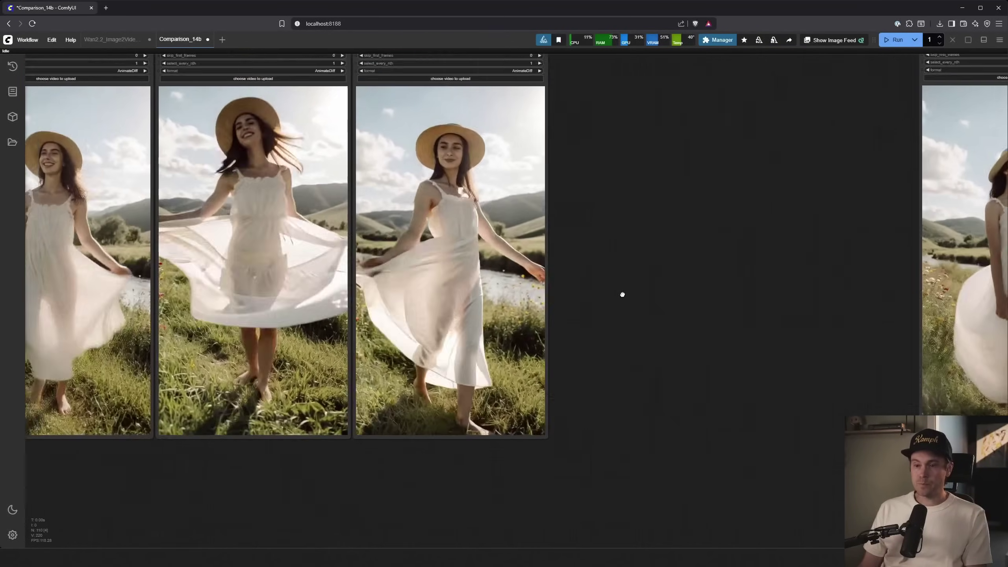
{"action": "left_click_drag", "start_coordinate": [622, 295], "coordinate": [733, 386]}
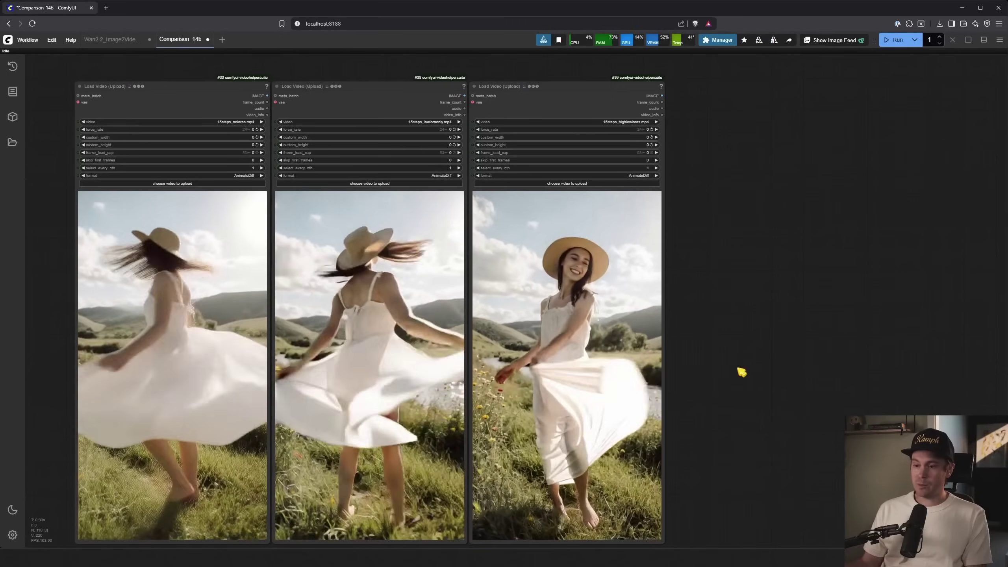
{"action": "mouse_move", "coordinate": [745, 343]}
{"action": "left_mouse_down"}
{"action": "mouse_move", "coordinate": [742, 381]}
{"action": "mouse_move", "coordinate": [746, 348]}
{"action": "left_mouse_up"}
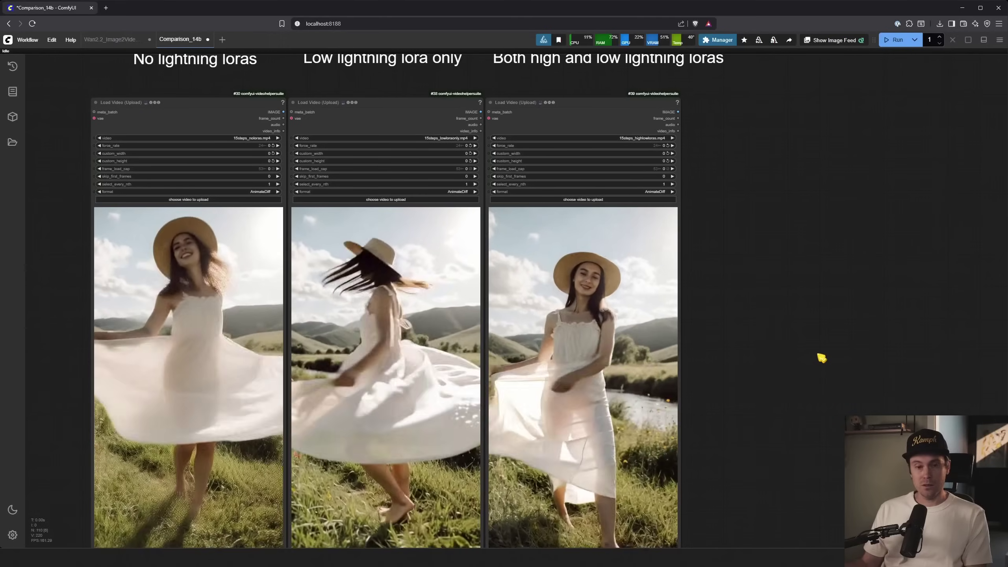
{"action": "scroll", "coordinate": [821, 356], "scroll_direction": "down", "scroll_amount": 2}
{"action": "left_click_drag", "start_coordinate": [821, 355], "coordinate": [636, 292]}
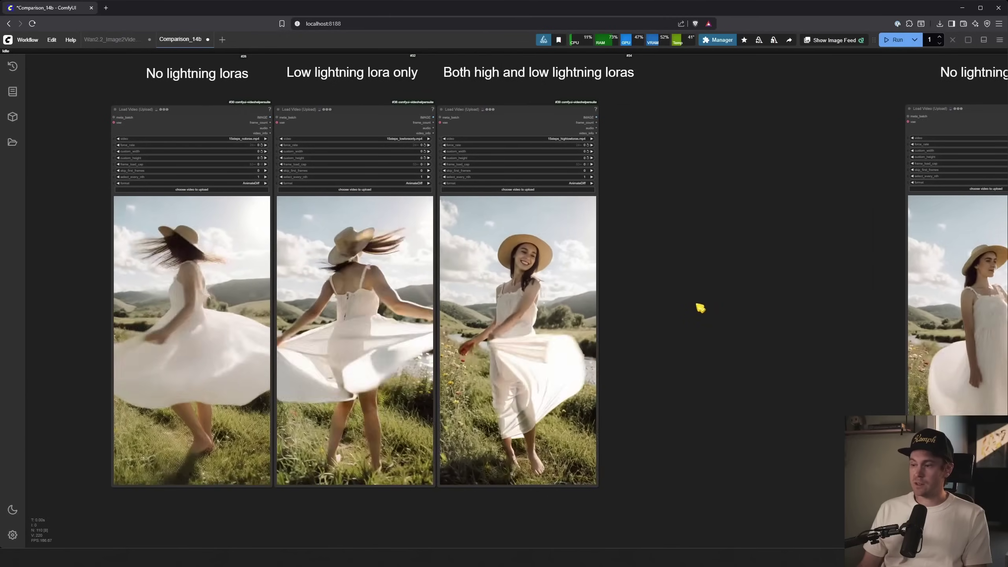
{"action": "left_click_drag", "start_coordinate": [697, 306], "coordinate": [407, 337]}
Zoom into the three 30-step clips of the woman twirling by the river
{"action": "scroll", "coordinate": [395, 331], "scroll_direction": "down", "scroll_amount": 6}
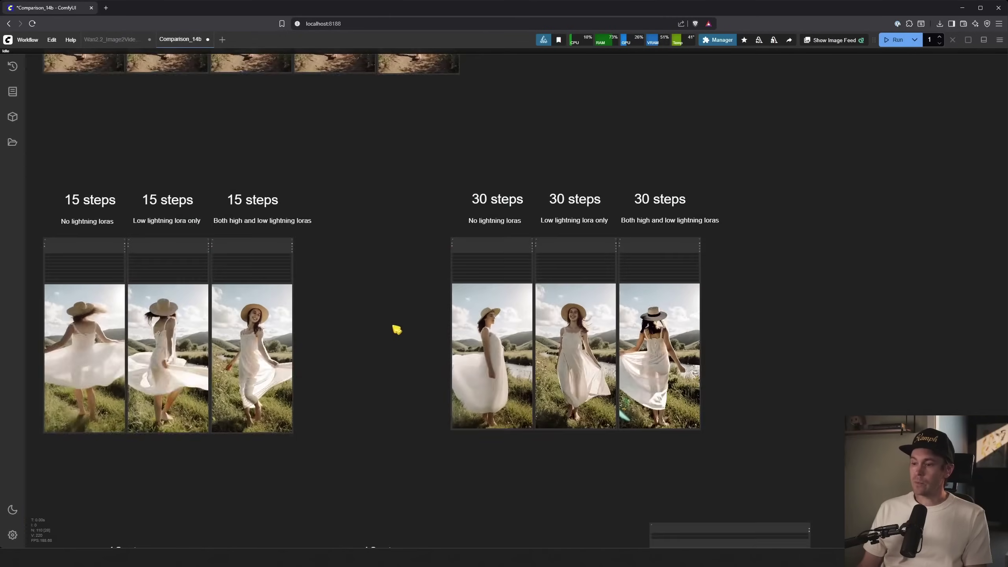
{"action": "left_click_drag", "start_coordinate": [643, 358], "coordinate": [601, 363]}
{"action": "scroll", "coordinate": [600, 363], "scroll_direction": "up", "scroll_amount": 10}
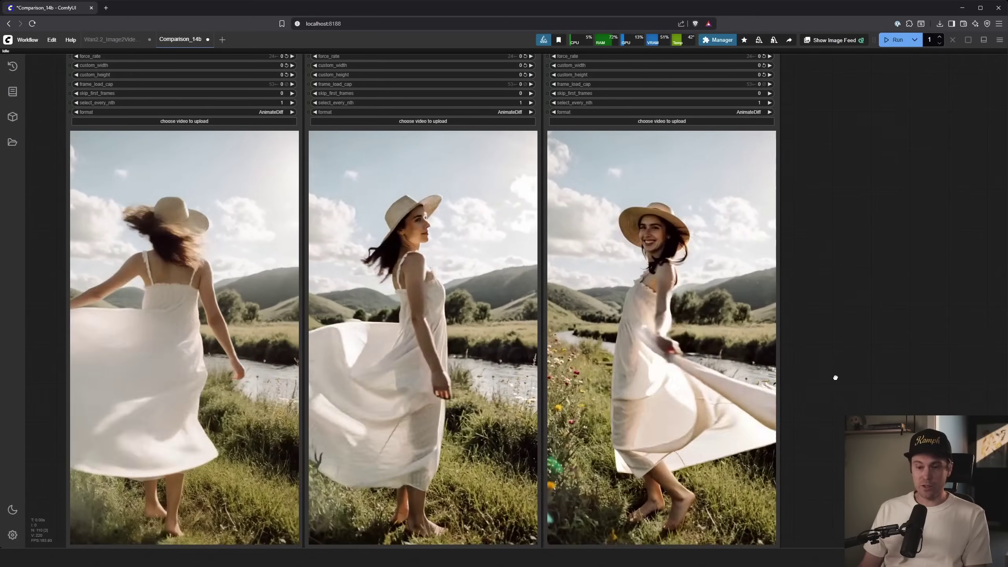
{"action": "left_click_drag", "start_coordinate": [835, 376], "coordinate": [910, 350]}
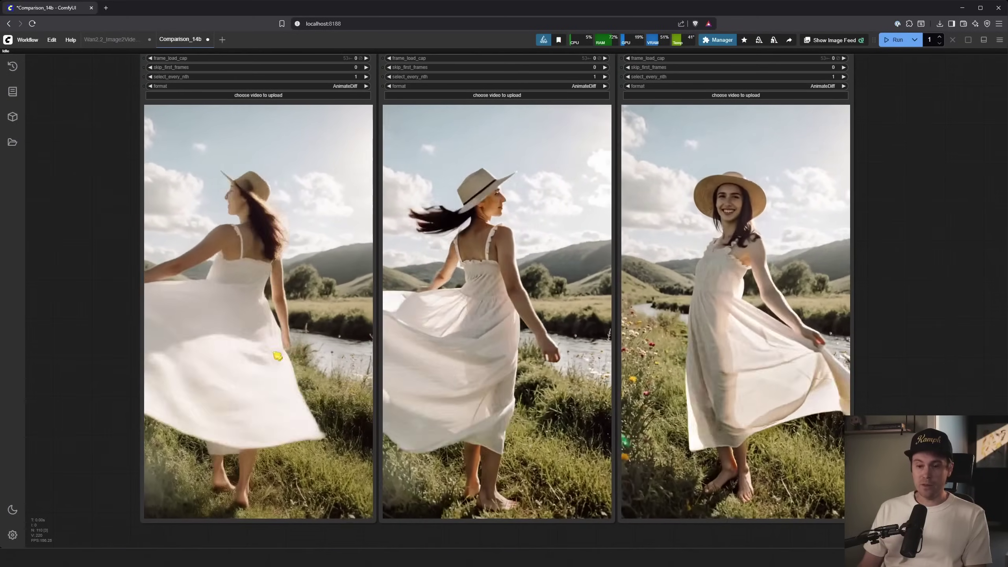
{"action": "scroll", "coordinate": [129, 460], "scroll_direction": "up", "scroll_amount": 9}
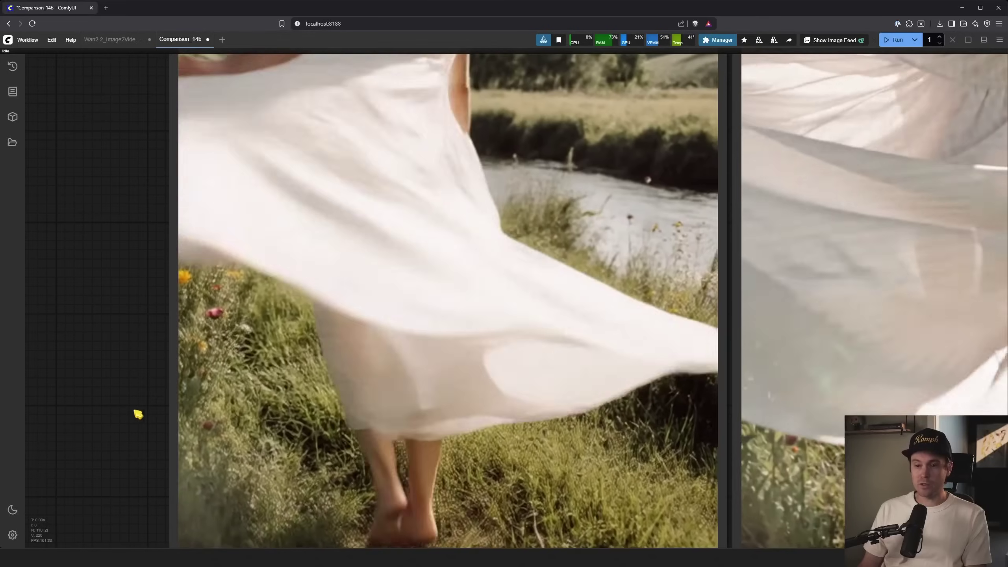
{"action": "left_click_drag", "start_coordinate": [130, 417], "coordinate": [72, 330]}
{"action": "scroll", "coordinate": [107, 359], "scroll_direction": "up", "scroll_amount": 4}
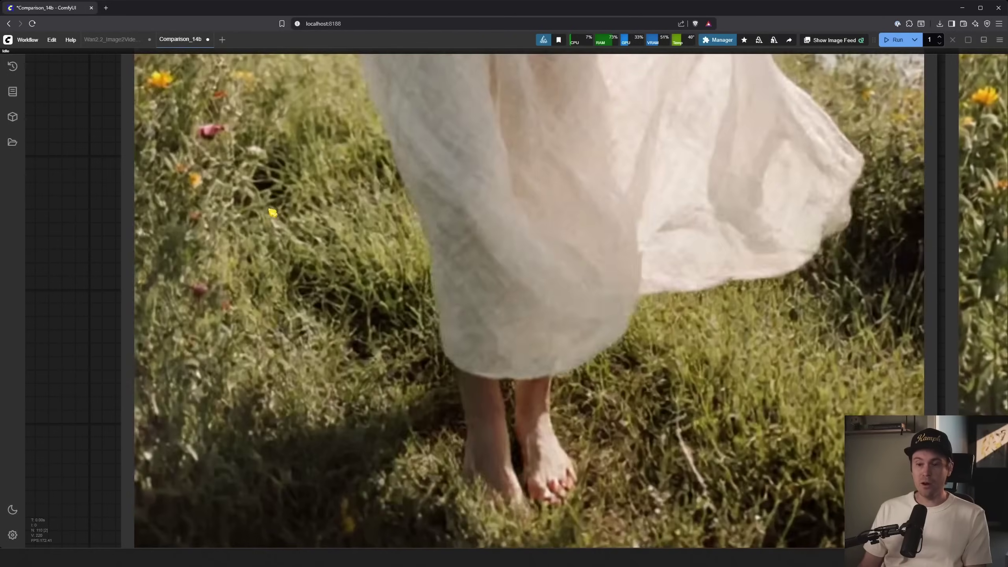
Zoom out to show the 10-step LoRA-strength and scheduler chart groups alongside
{"action": "scroll", "coordinate": [497, 382], "scroll_direction": "down", "scroll_amount": 6}
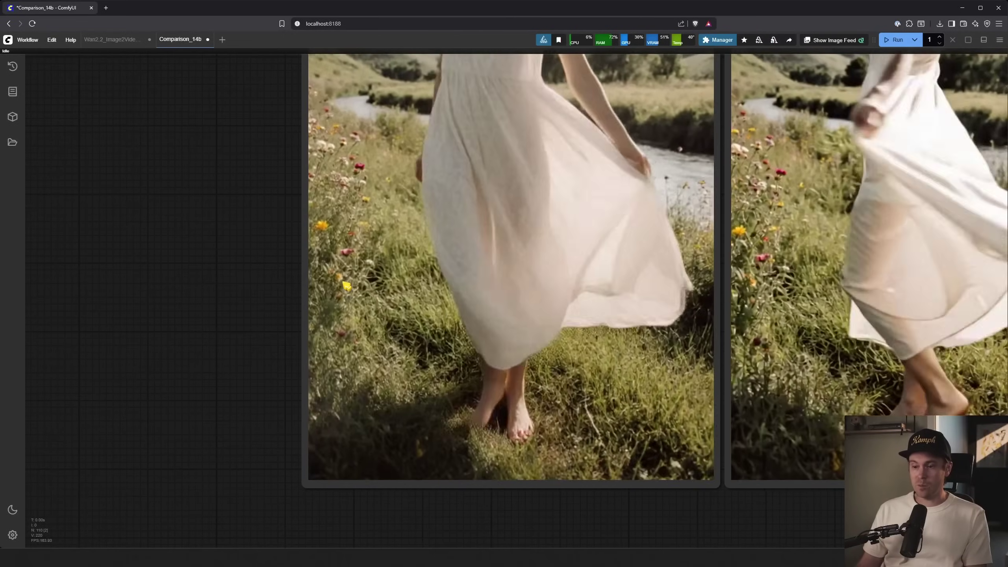
{"action": "scroll", "coordinate": [346, 286], "scroll_direction": "down", "scroll_amount": 2}
{"action": "left_click_drag", "start_coordinate": [762, 457], "coordinate": [434, 506]}
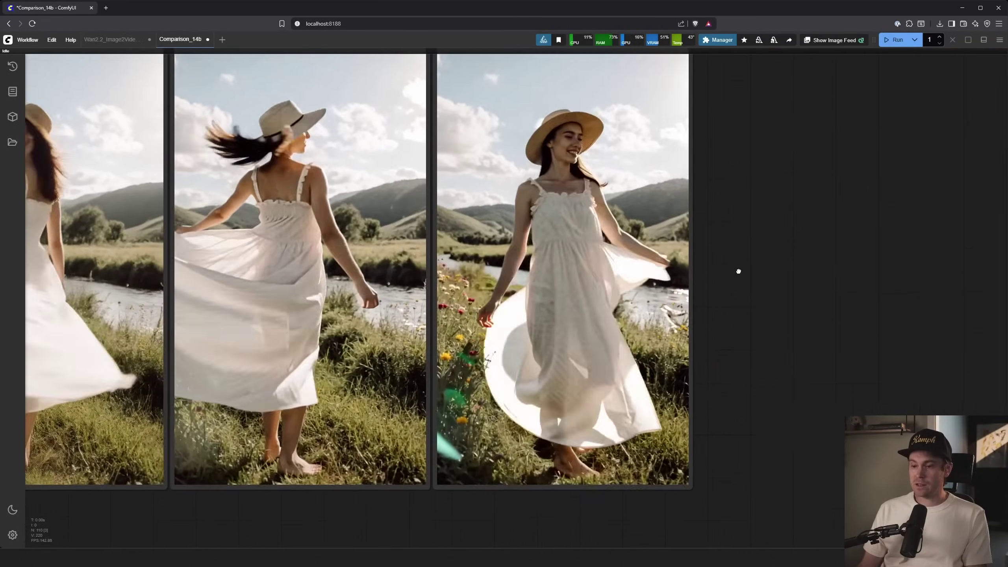
{"action": "left_click_drag", "start_coordinate": [738, 272], "coordinate": [767, 346]}
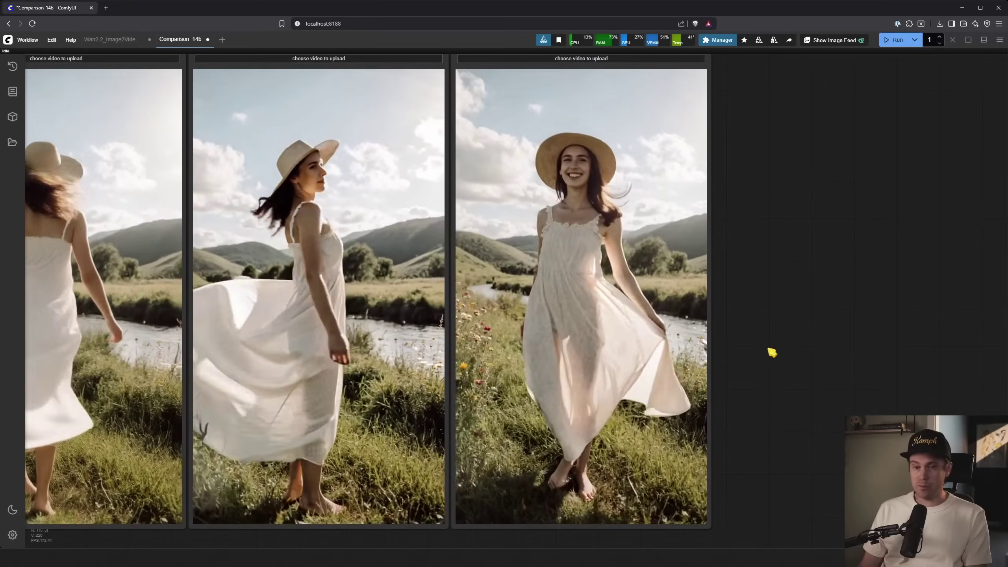
Zoom into and pan across the Wan2.2 MoE architecture diagram node
{"action": "scroll", "coordinate": [615, 332], "scroll_direction": "down", "scroll_amount": 10}
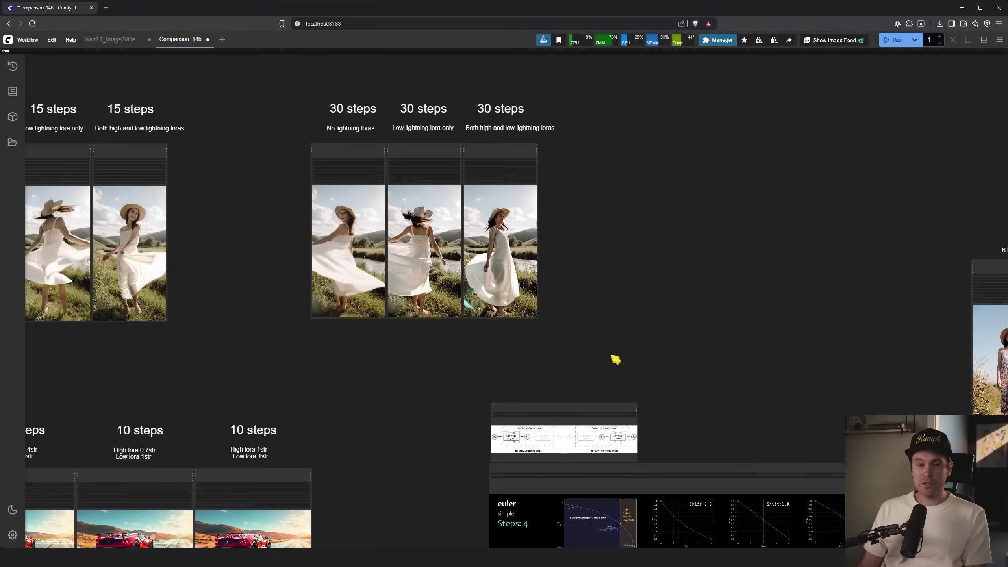
{"action": "scroll", "coordinate": [615, 455], "scroll_direction": "up", "scroll_amount": 10}
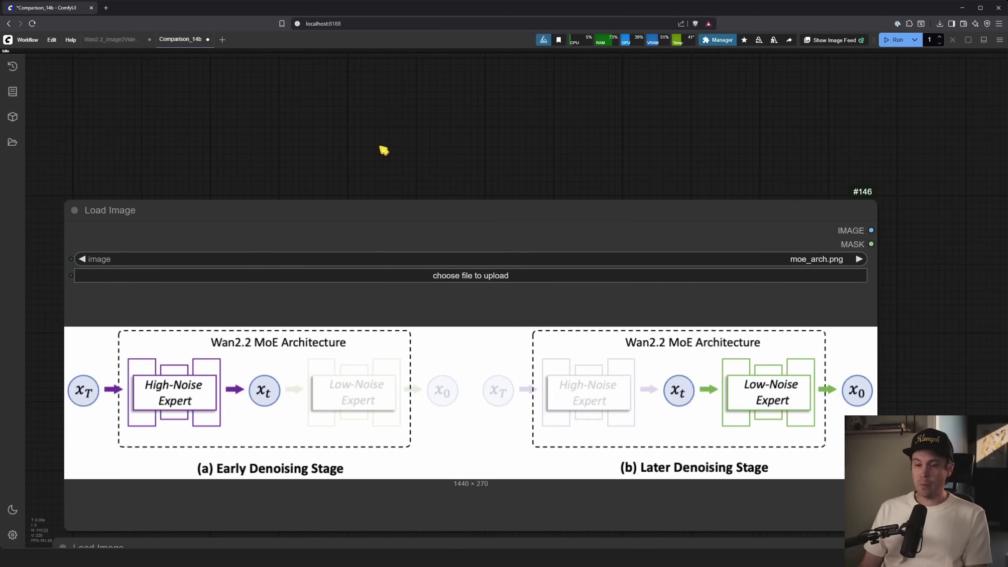
{"action": "left_click_drag", "start_coordinate": [379, 158], "coordinate": [412, 111]}
{"action": "scroll", "coordinate": [270, 402], "scroll_direction": "up", "scroll_amount": 3}
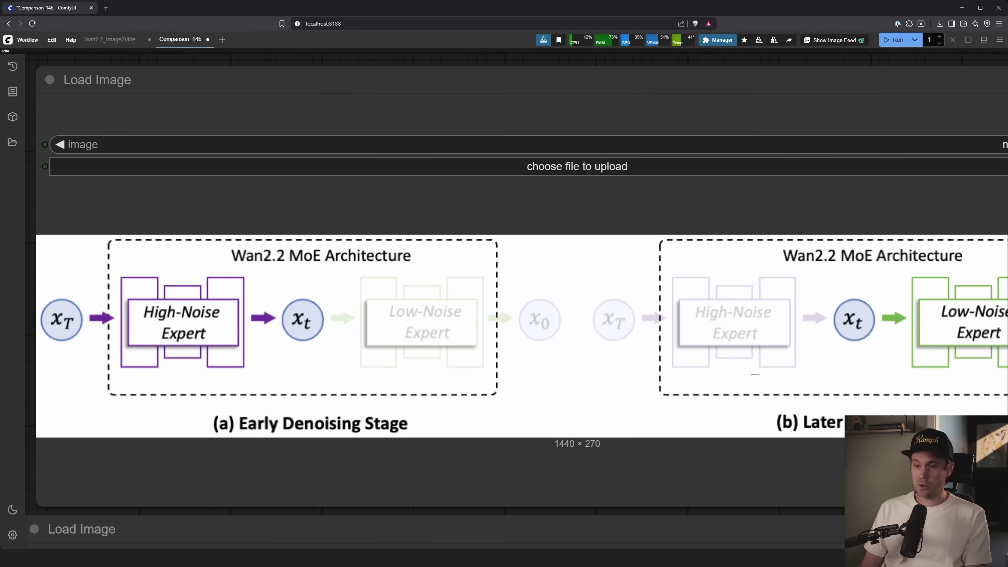
{"action": "scroll", "coordinate": [755, 374], "scroll_direction": "down", "scroll_amount": 3}
{"action": "left_click_drag", "start_coordinate": [679, 118], "coordinate": [565, 106]}
Open Wan2.2_Image2Video_14b and zoom in on the high- and low-noise fp8 model loaders
{"action": "left_click", "coordinate": [105, 41]}
{"action": "scroll", "coordinate": [313, 199], "scroll_direction": "up", "scroll_amount": 5}
{"action": "scroll", "coordinate": [412, 366], "scroll_direction": "down", "scroll_amount": 5}
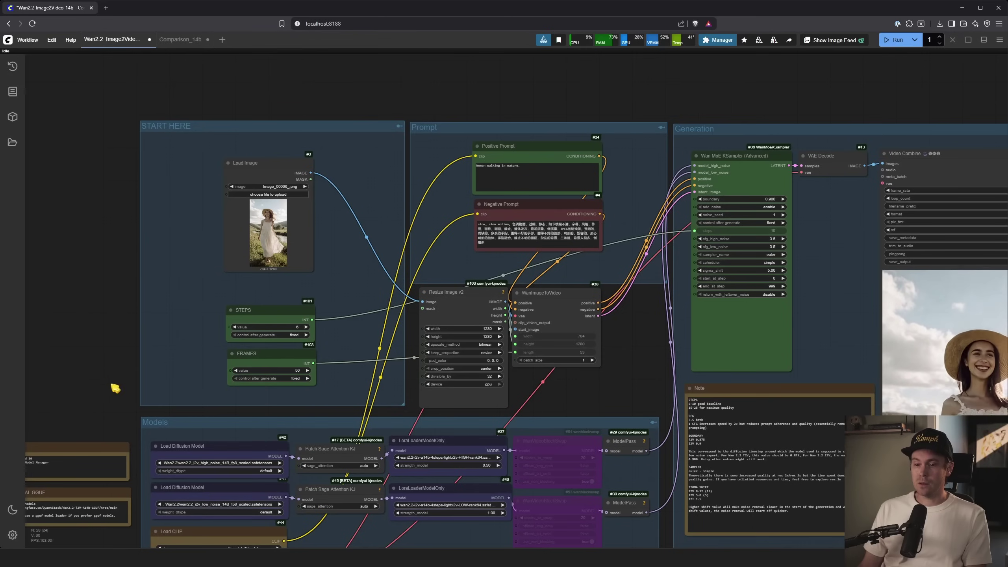
{"action": "left_click_drag", "start_coordinate": [108, 393], "coordinate": [140, 194]}
{"action": "scroll", "coordinate": [218, 264], "scroll_direction": "up", "scroll_amount": 10}
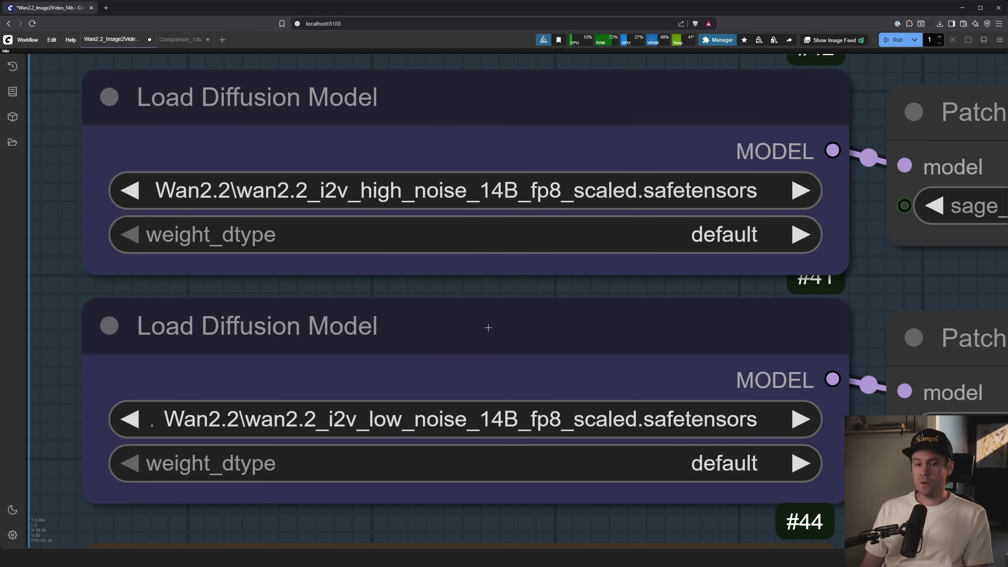
{"action": "scroll", "coordinate": [441, 311], "scroll_direction": "down", "scroll_amount": 6}
Read the OPTIONAL GGUF note, then pan back to the Models group beside it
{"action": "left_click_drag", "start_coordinate": [184, 182], "coordinate": [326, 124]}
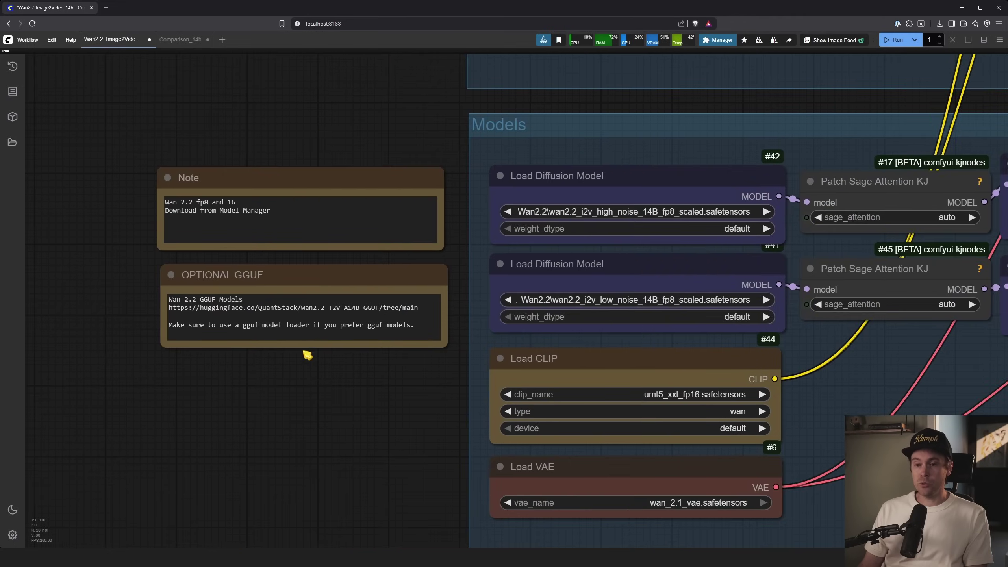
{"action": "scroll", "coordinate": [267, 333], "scroll_direction": "up", "scroll_amount": 8}
{"action": "left_click_drag", "start_coordinate": [214, 383], "coordinate": [248, 384]}
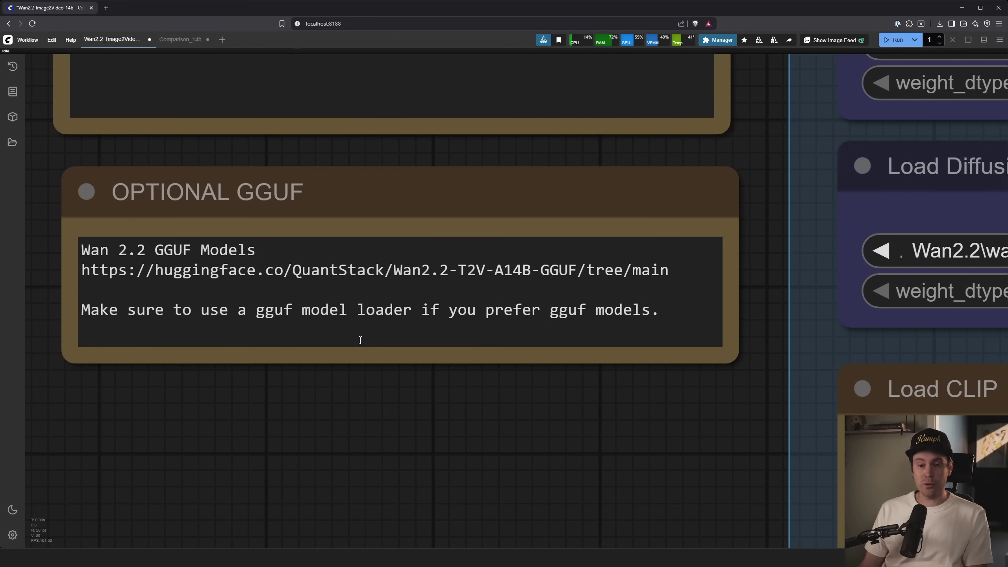
{"action": "scroll", "coordinate": [428, 348], "scroll_direction": "down", "scroll_amount": 5}
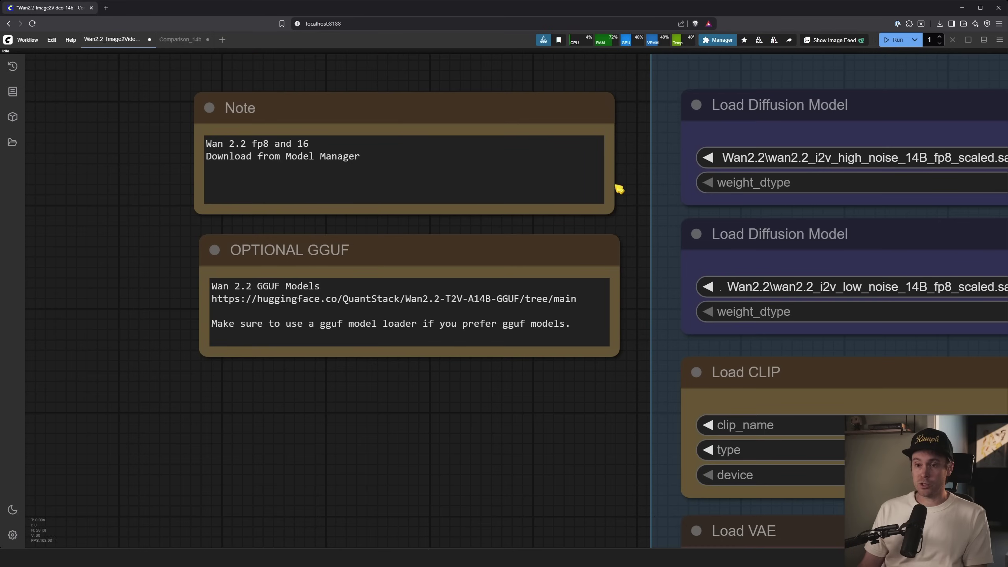
{"action": "left_click_drag", "start_coordinate": [450, 83], "coordinate": [394, 137]}
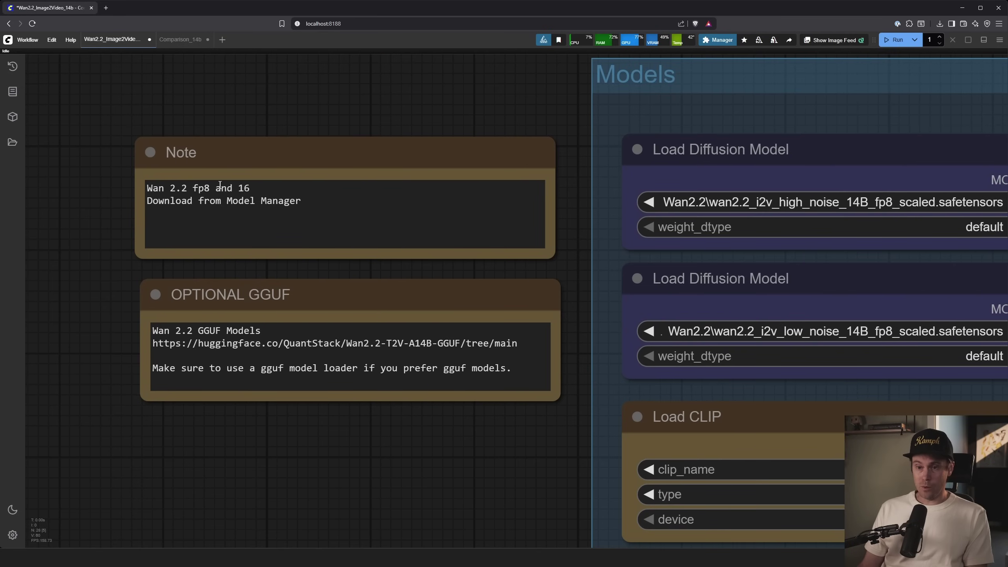
{"action": "scroll", "coordinate": [202, 195], "scroll_direction": "up", "scroll_amount": 9}
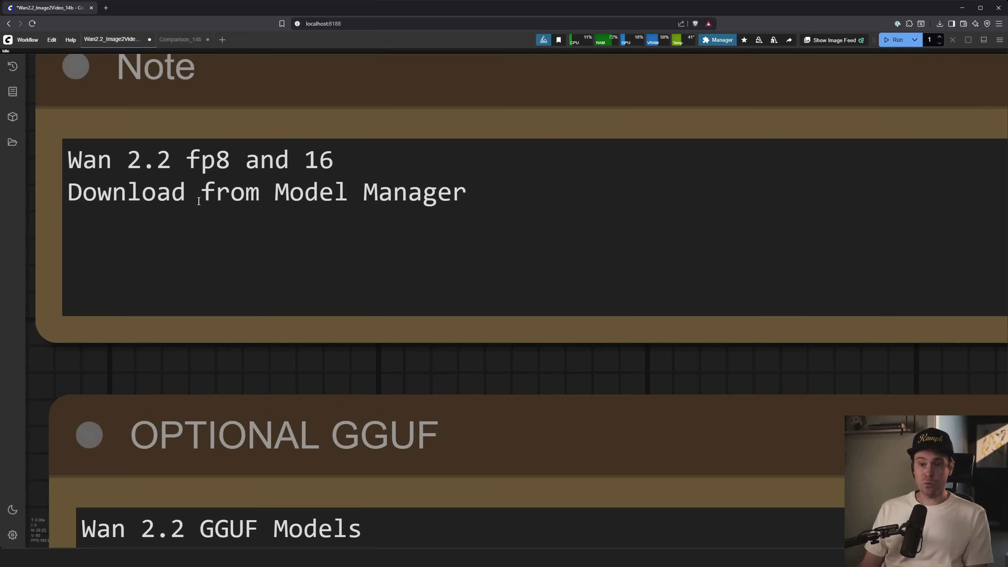
{"action": "scroll", "coordinate": [159, 194], "scroll_direction": "down", "scroll_amount": 6}
Search the Manager's model list for 'wan 2.2 fp8' to check the installed 14B models
{"action": "left_click", "coordinate": [717, 40]}
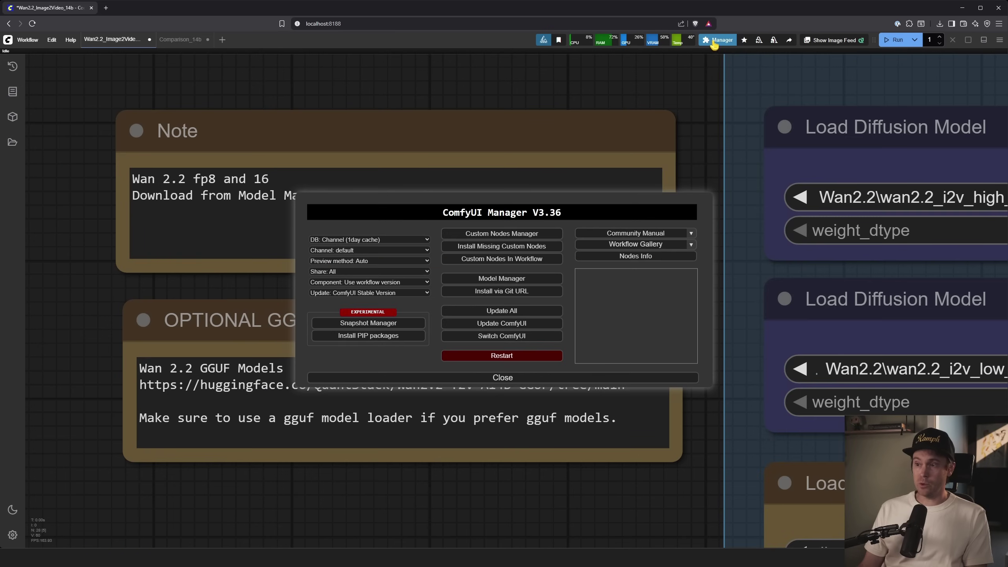
{"action": "left_click", "coordinate": [508, 282]}
{"action": "left_click", "coordinate": [291, 102]}
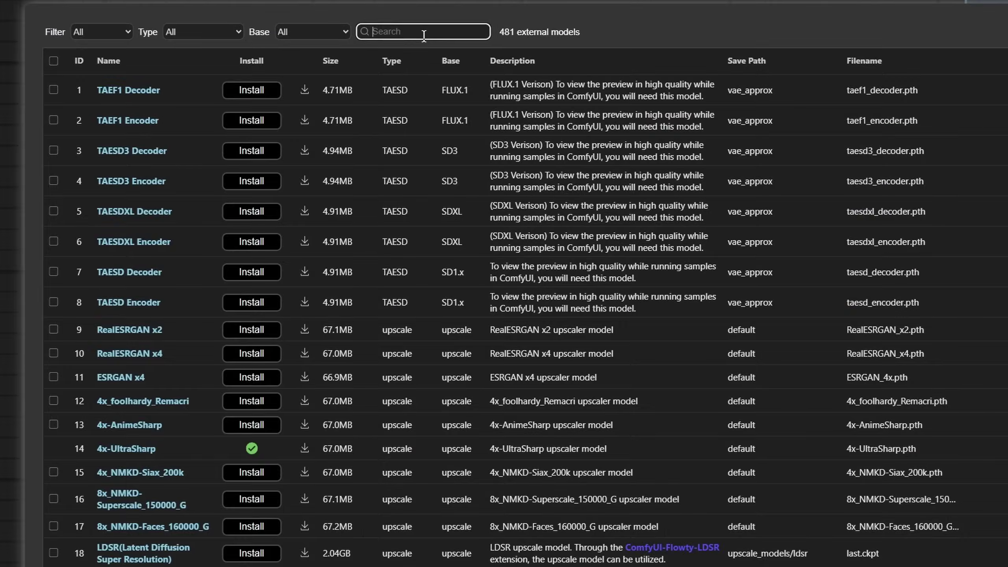
{"action": "type", "text": "wan 2.2"}
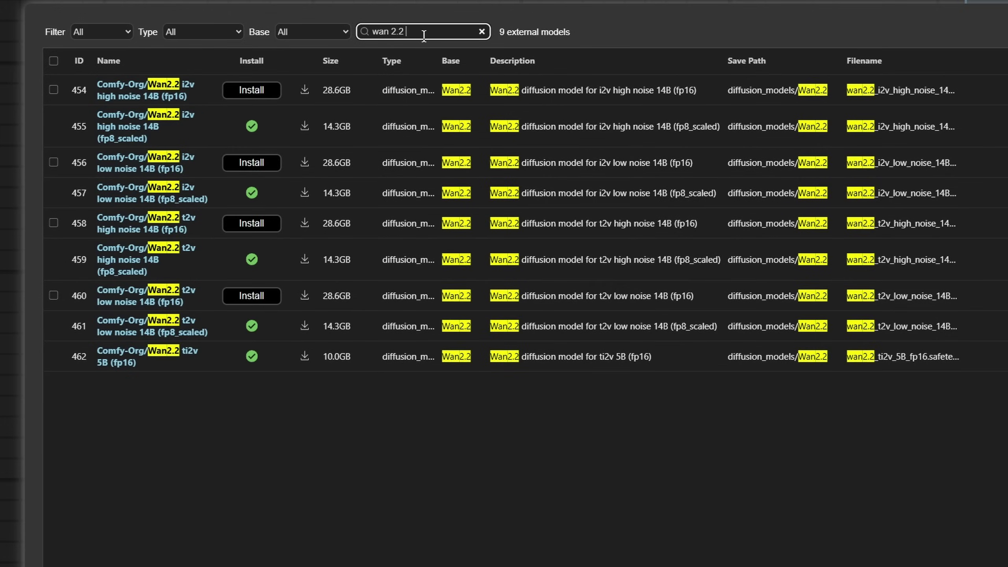
{"action": "type", "text": " 14b"}
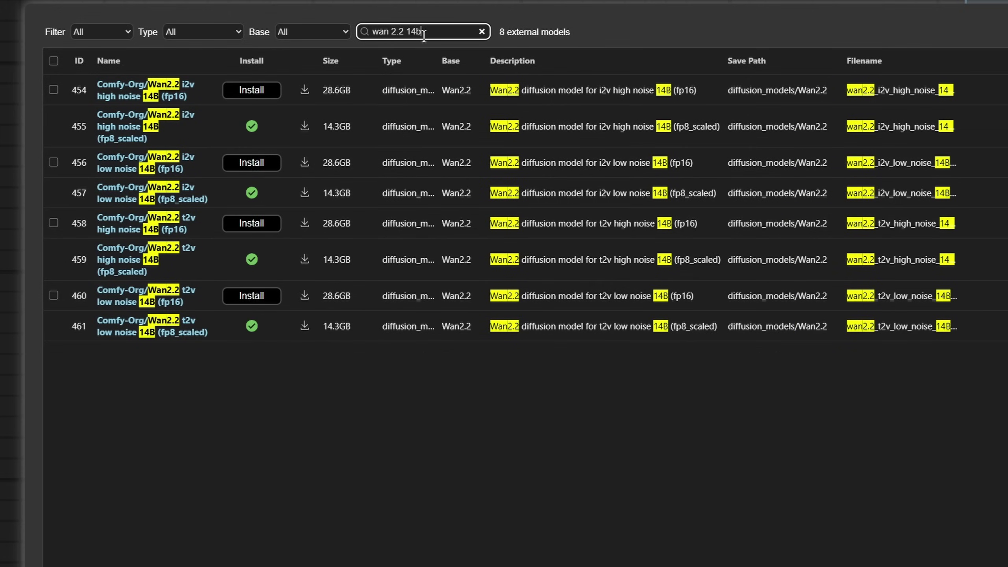
{"action": "key", "text": "BackSpace"}
{"action": "key", "text": "BackSpace"}
{"action": "key", "text": "BackSpace"}
{"action": "type", "text": "fp8"}
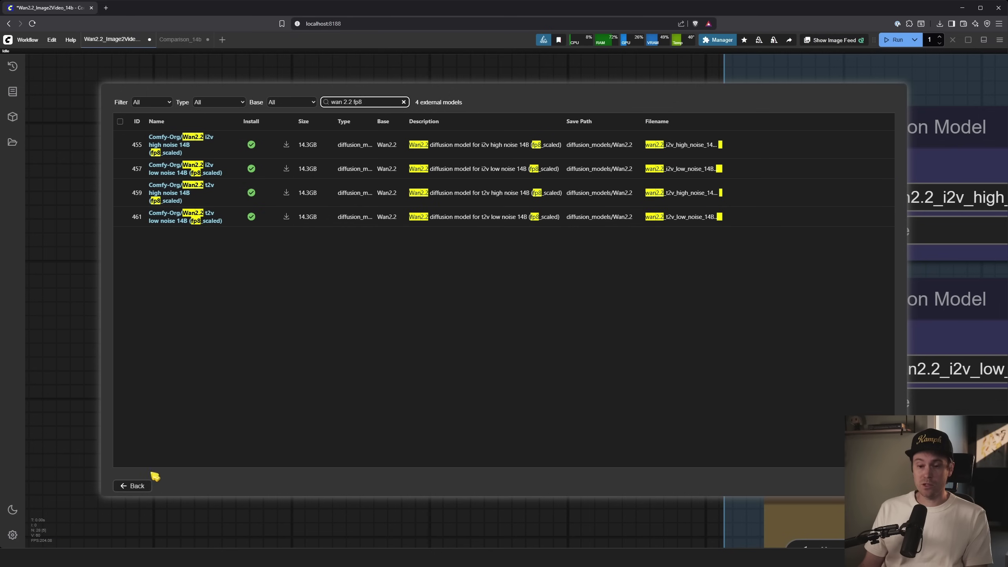
Close the Manager and bring the Load CLIP (umt5_xxl_fp16) and Load VAE (wan_2.1_vae) nodes into view
{"action": "left_click", "coordinate": [134, 485]}
{"action": "left_click", "coordinate": [503, 378]}
{"action": "left_click_drag", "start_coordinate": [754, 496], "coordinate": [292, 328]}
{"action": "scroll", "coordinate": [292, 328], "scroll_direction": "up", "scroll_amount": 2}
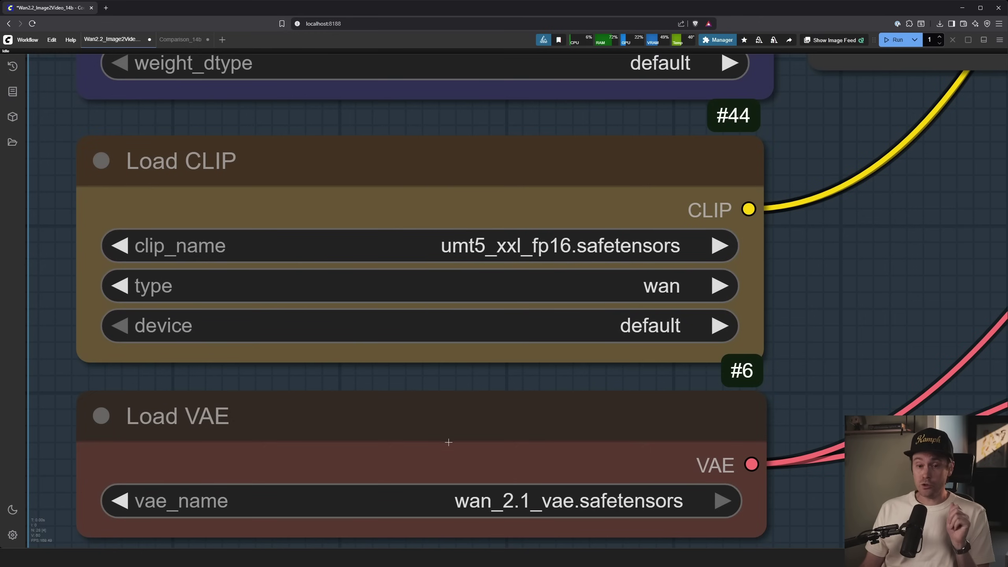
{"action": "left_click_drag", "start_coordinate": [821, 497], "coordinate": [785, 335]}
{"action": "scroll", "coordinate": [511, 345], "scroll_direction": "up", "scroll_amount": 4}
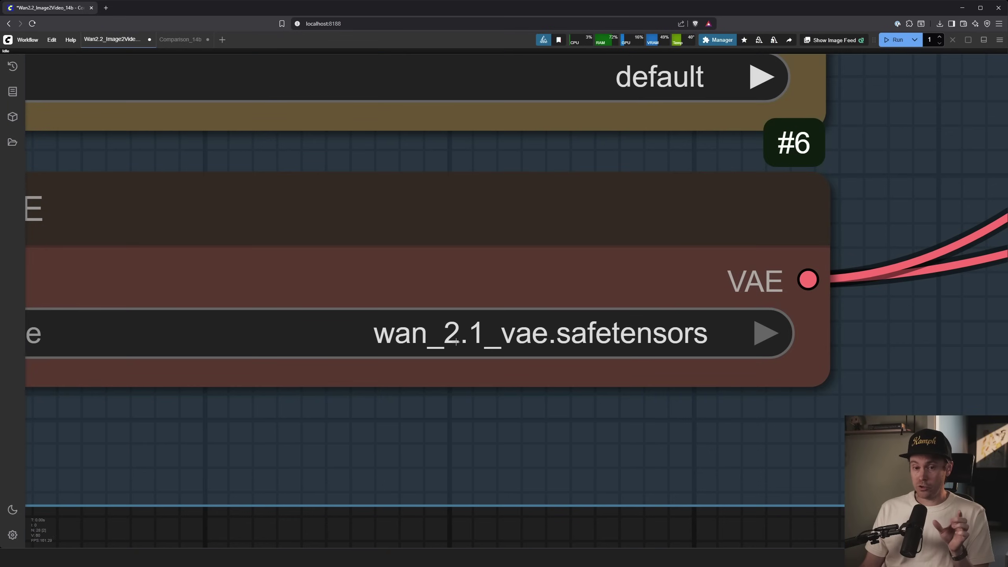
{"action": "scroll", "coordinate": [452, 341], "scroll_direction": "down", "scroll_amount": 9}
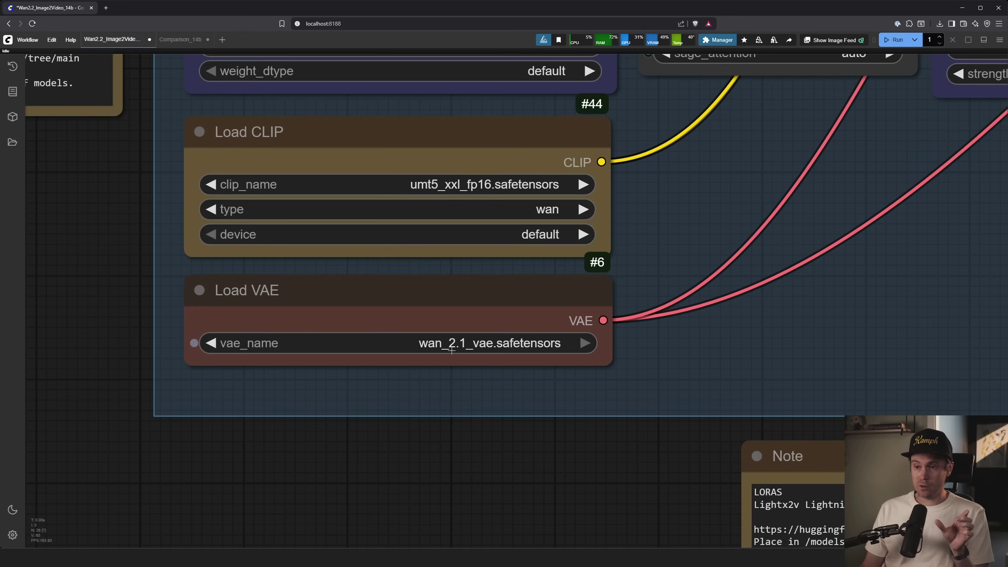
{"action": "scroll", "coordinate": [707, 332], "scroll_direction": "down", "scroll_amount": 4}
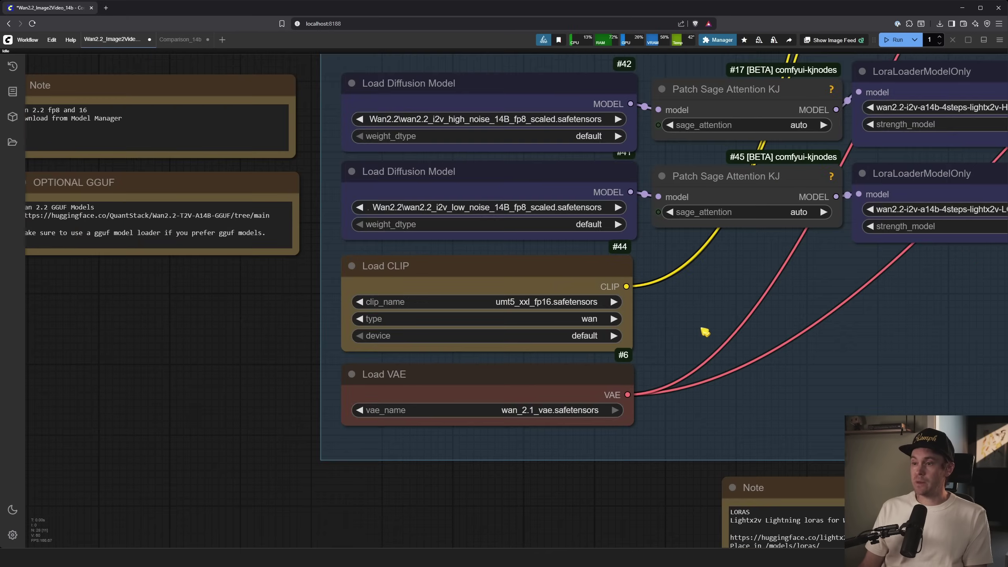
{"action": "scroll", "coordinate": [721, 309], "scroll_direction": "down", "scroll_amount": 4}
{"action": "left_click_drag", "start_coordinate": [873, 333], "coordinate": [493, 392]}
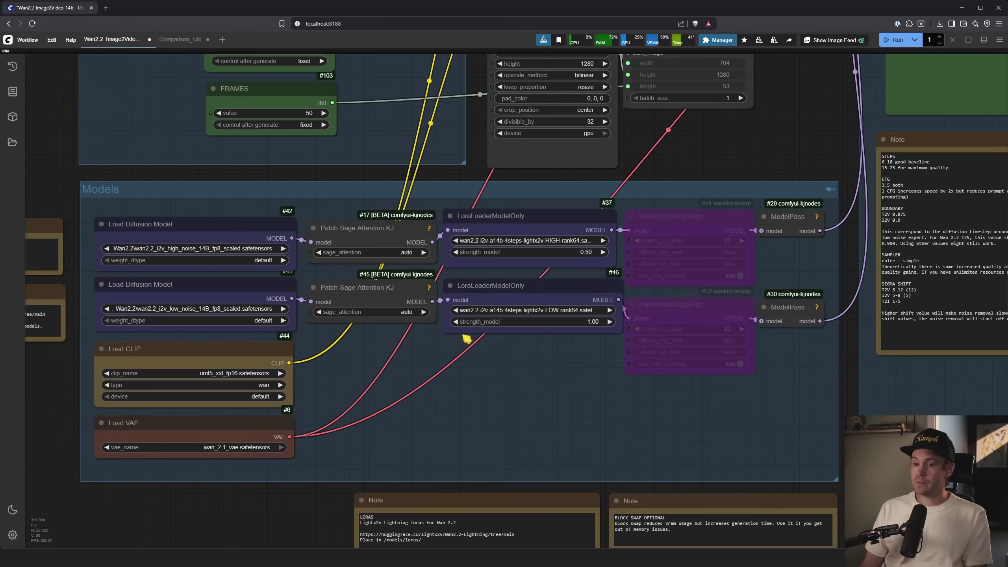
{"action": "scroll", "coordinate": [355, 262], "scroll_direction": "up", "scroll_amount": 10}
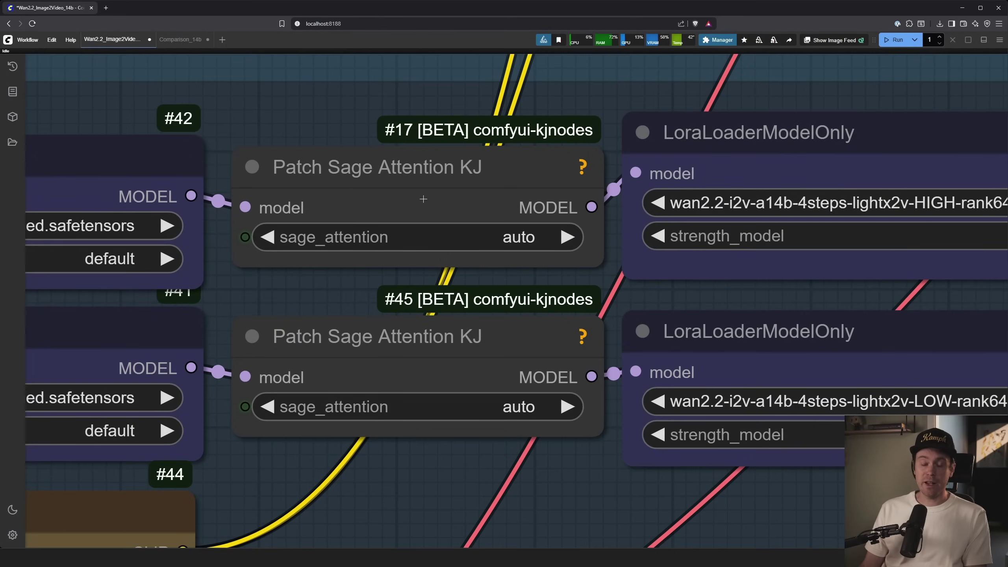
{"action": "scroll", "coordinate": [493, 287], "scroll_direction": "down", "scroll_amount": 6}
{"action": "left_click", "coordinate": [512, 263]}
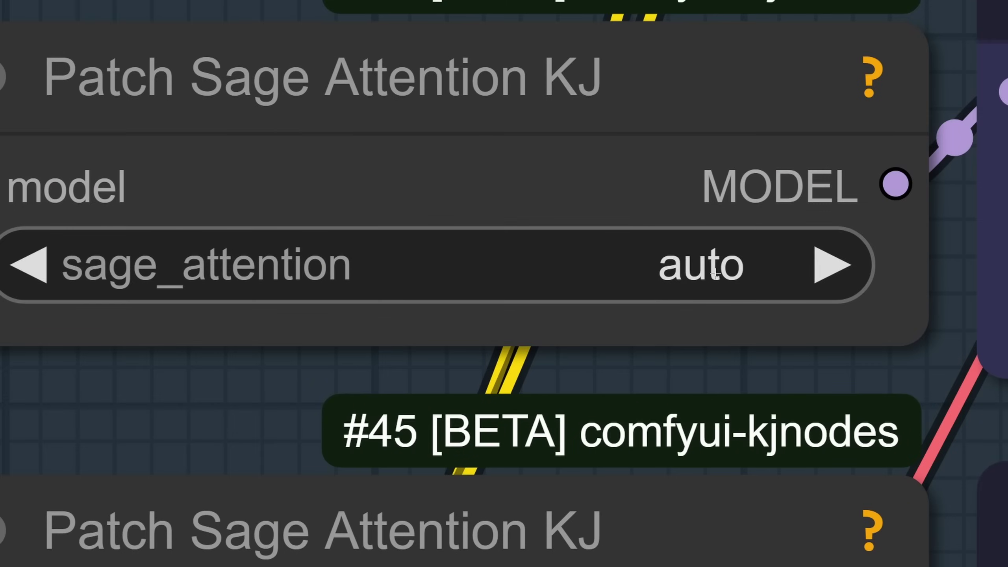
{"action": "left_click", "coordinate": [715, 273]}
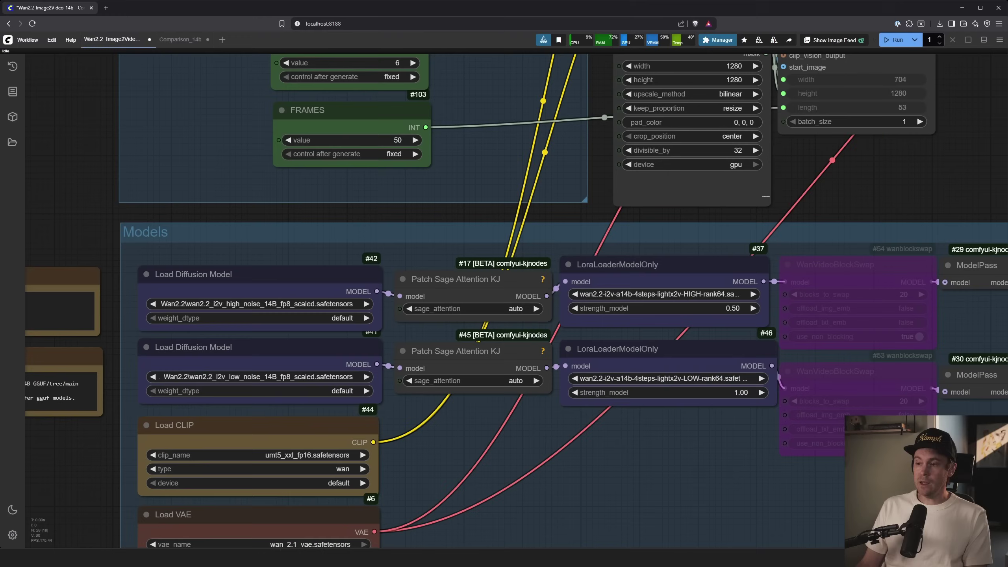
Bring the LoRA loaders into view and select the high-noise LoraLoaderModelOnly node
{"action": "left_click_drag", "start_coordinate": [767, 195], "coordinate": [573, 171]}
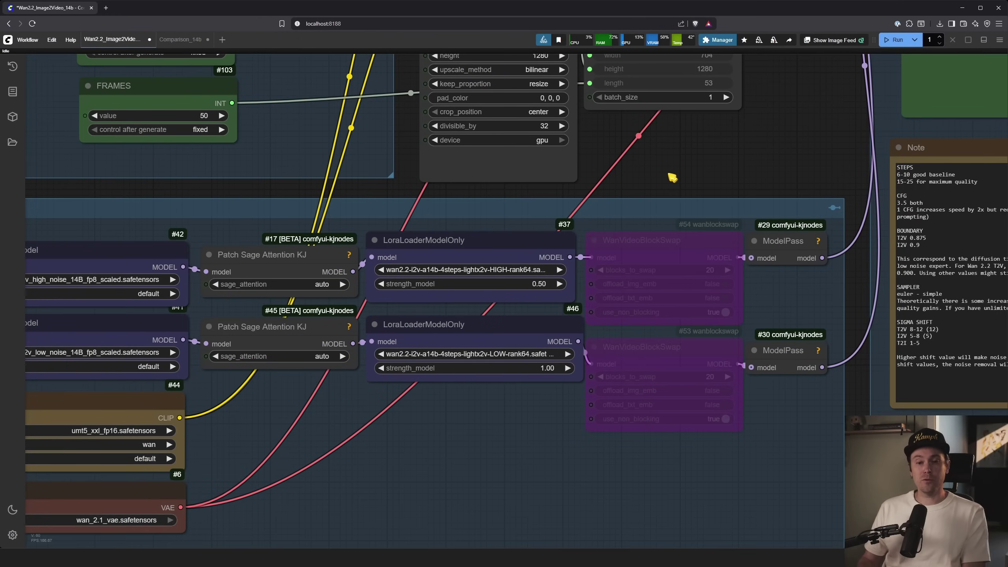
{"action": "scroll", "coordinate": [516, 288], "scroll_direction": "up", "scroll_amount": 10}
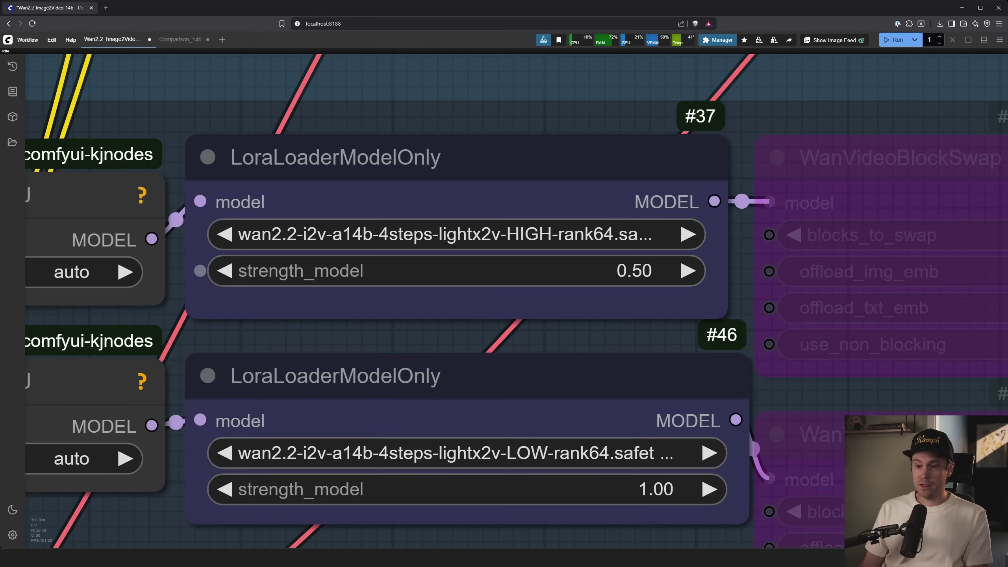
{"action": "left_click", "coordinate": [458, 163]}
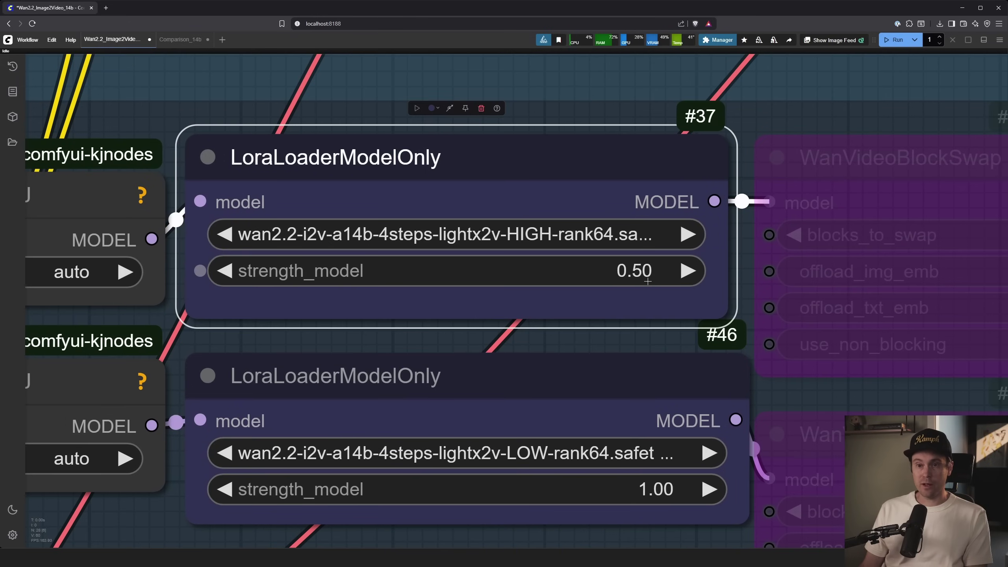
Open Comparison_14b and pan to the 6 high 2 low and 2 high 6 low clips
{"action": "left_click", "coordinate": [180, 39]}
{"action": "scroll", "coordinate": [204, 245], "scroll_direction": "down", "scroll_amount": 5}
{"action": "left_click_drag", "start_coordinate": [205, 245], "coordinate": [61, 296]}
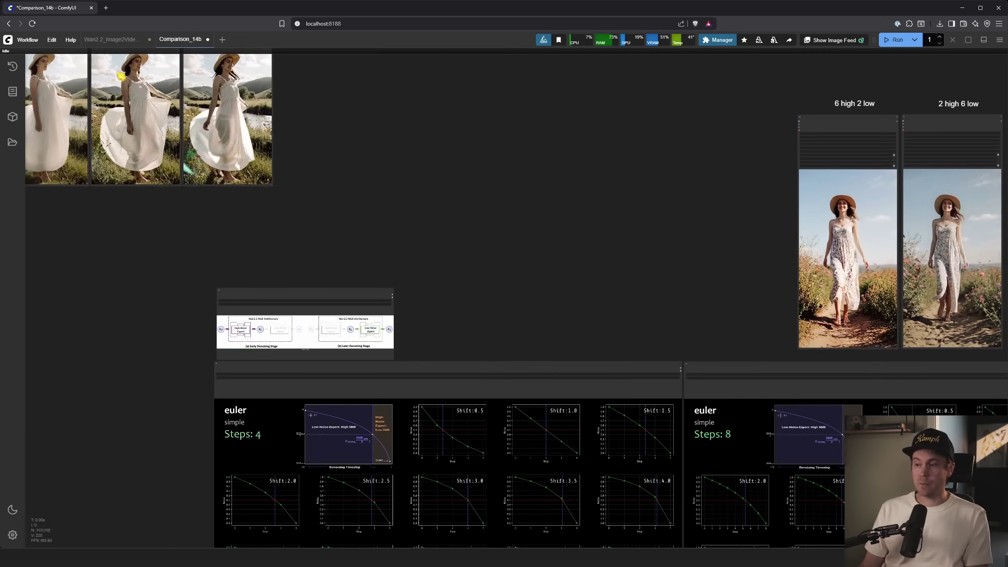
Open Wan2.2_Image2Video_14b and zoom into the Load Image, STEPS (6) and FRAMES (50) nodes
{"action": "left_click", "coordinate": [110, 39]}
{"action": "scroll", "coordinate": [456, 290], "scroll_direction": "down", "scroll_amount": 10}
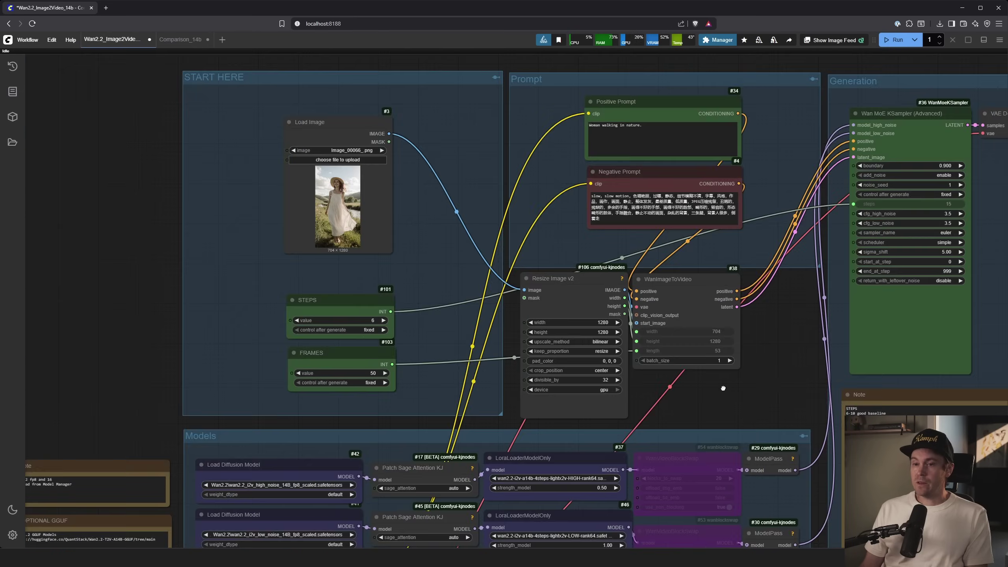
{"action": "scroll", "coordinate": [380, 224], "scroll_direction": "up", "scroll_amount": 8}
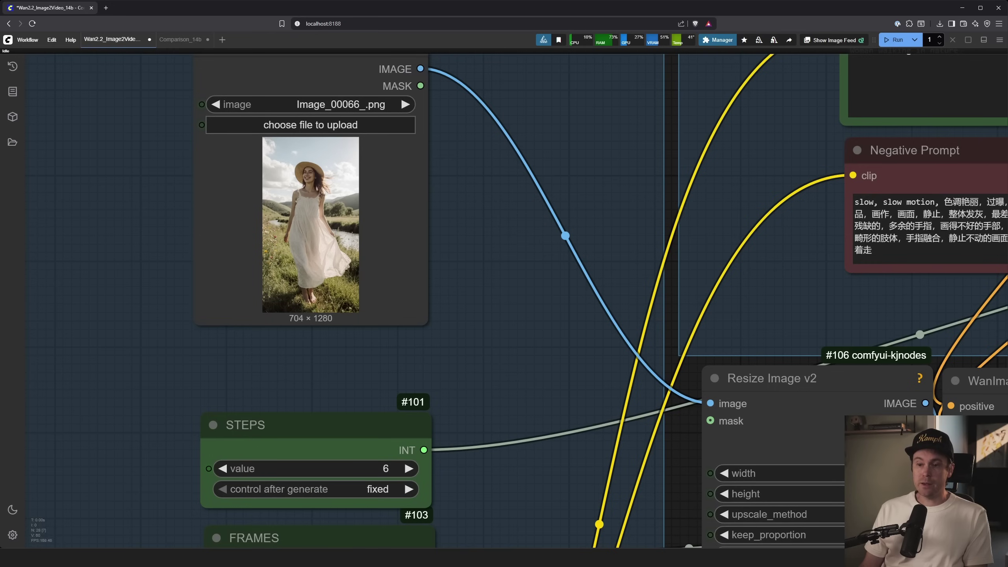
{"action": "scroll", "coordinate": [302, 199], "scroll_direction": "up", "scroll_amount": 10}
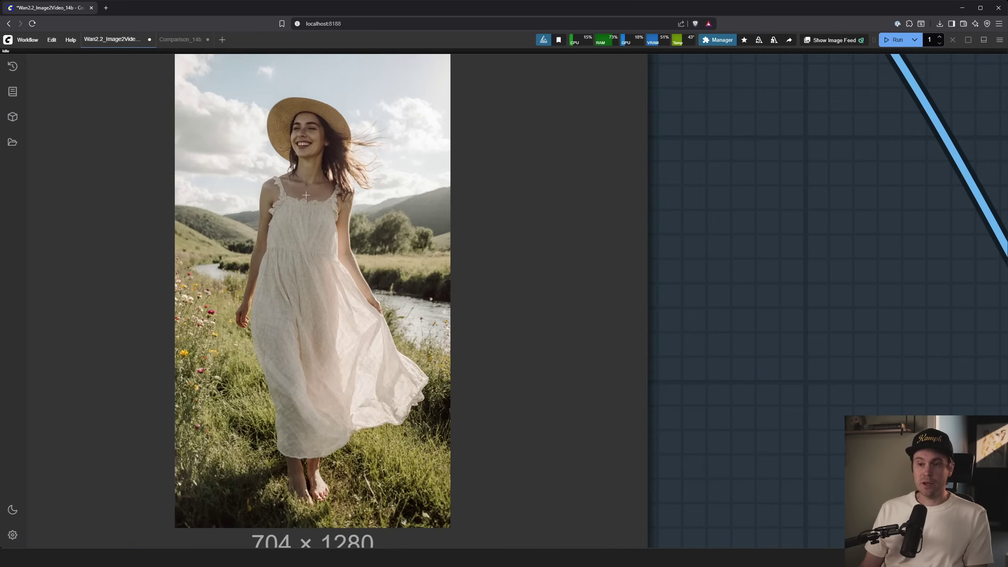
{"action": "scroll", "coordinate": [357, 278], "scroll_direction": "down", "scroll_amount": 8}
{"action": "scroll", "coordinate": [439, 377], "scroll_direction": "down", "scroll_amount": 8}
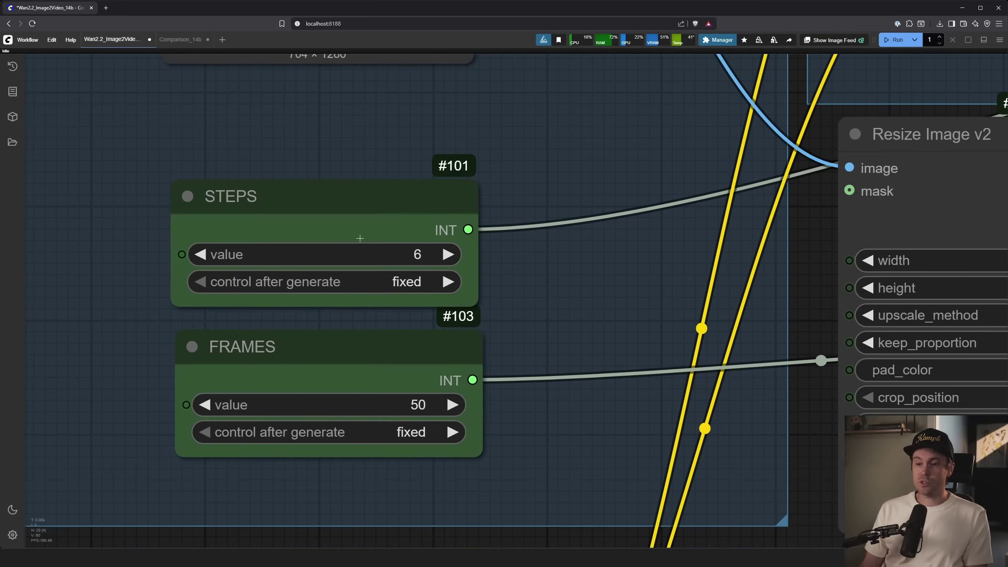
{"action": "scroll", "coordinate": [361, 246], "scroll_direction": "up", "scroll_amount": 5}
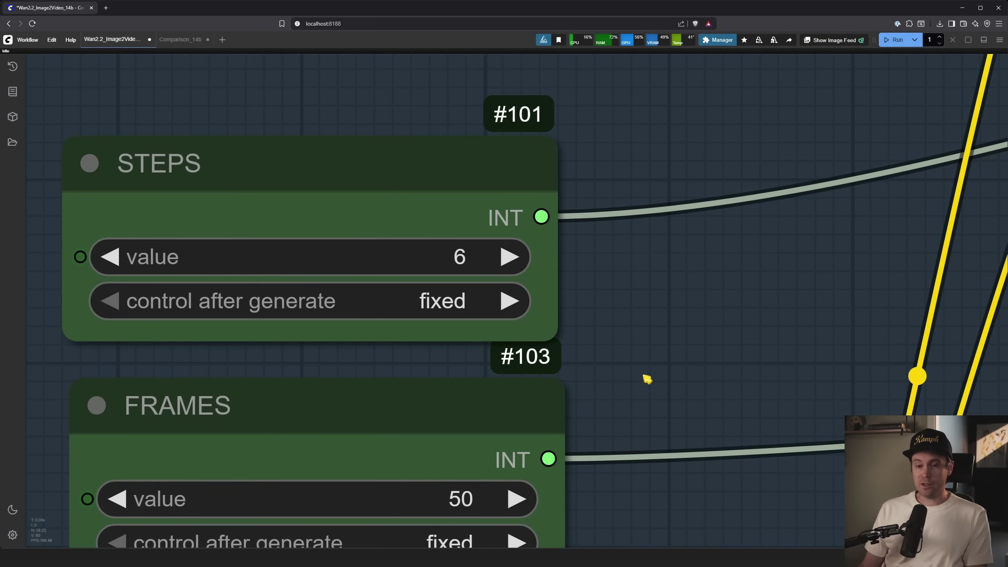
{"action": "left_click_drag", "start_coordinate": [643, 375], "coordinate": [681, 198]}
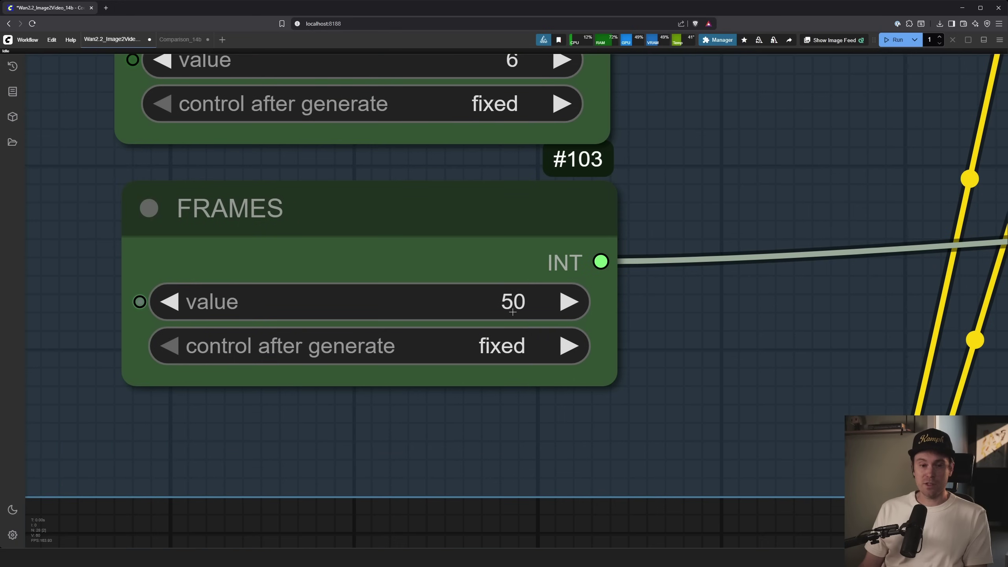
Pan over to the Resize Image and sampler nodes
{"action": "scroll", "coordinate": [501, 305], "scroll_direction": "down", "scroll_amount": 2}
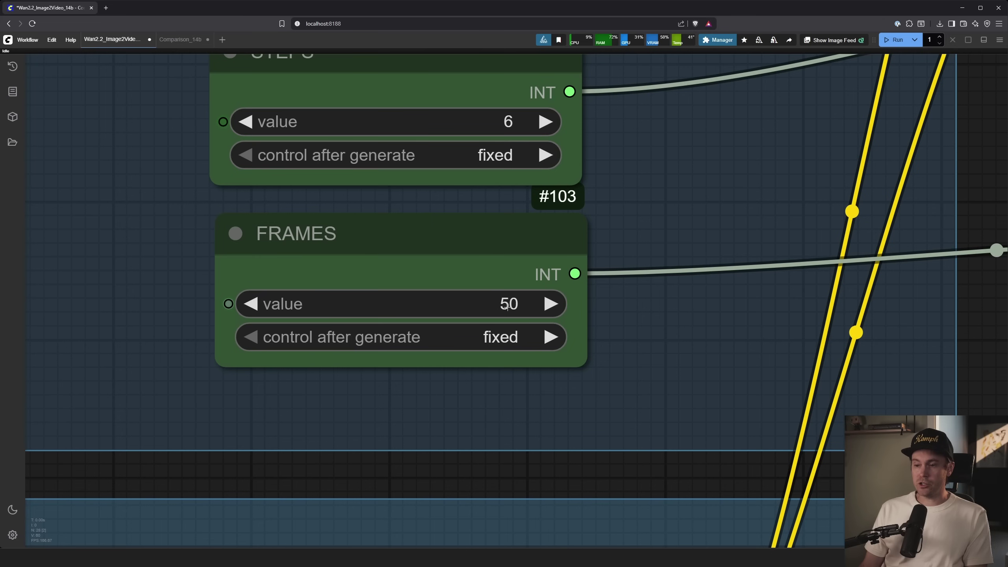
{"action": "scroll", "coordinate": [507, 307], "scroll_direction": "down", "scroll_amount": 10}
{"action": "scroll", "coordinate": [908, 344], "scroll_direction": "up", "scroll_amount": 3}
{"action": "left_click_drag", "start_coordinate": [908, 344], "coordinate": [338, 392]}
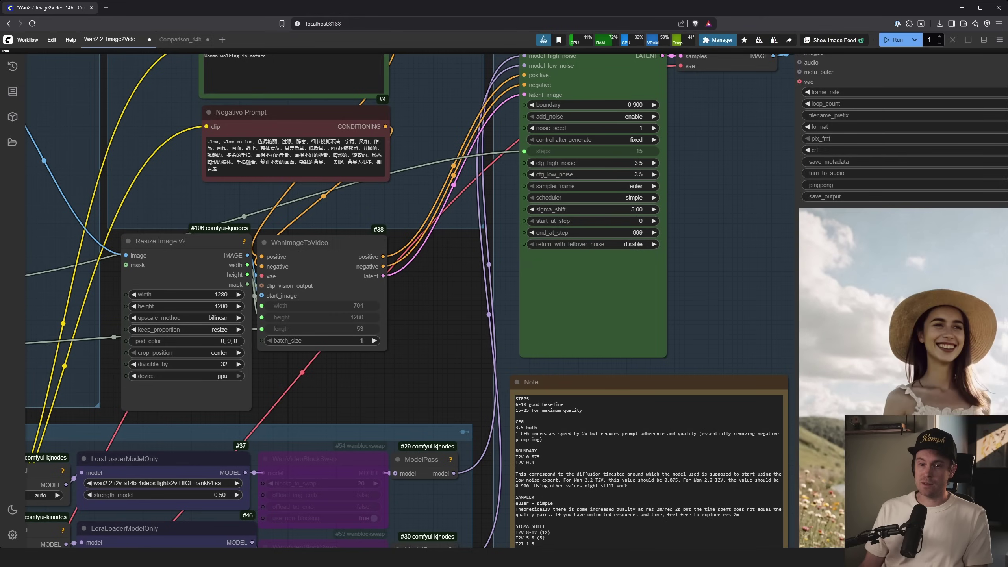
{"action": "left_click_drag", "start_coordinate": [450, 321], "coordinate": [450, 407]}
{"action": "scroll", "coordinate": [400, 448], "scroll_direction": "left", "scroll_amount": 5}
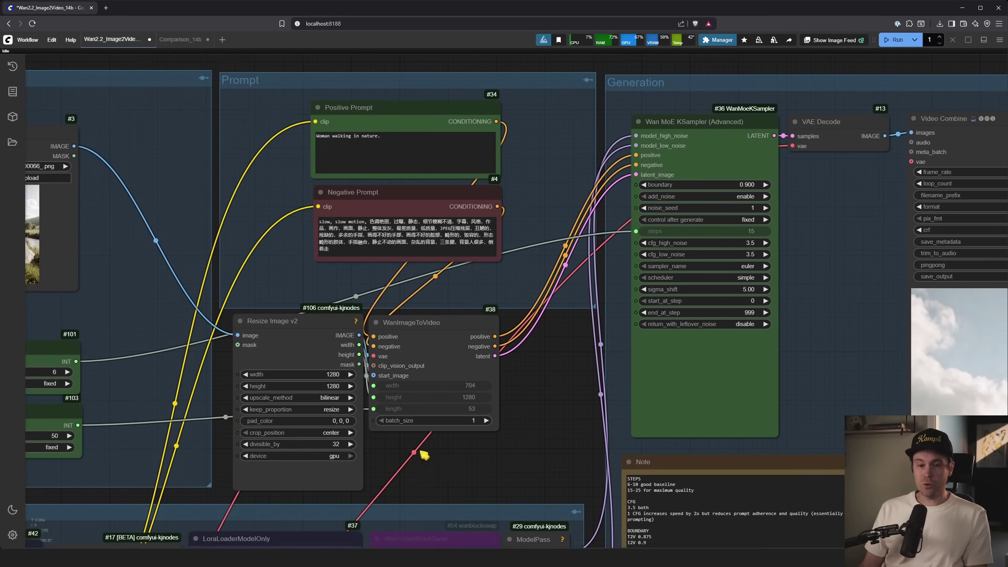
{"action": "scroll", "coordinate": [338, 433], "scroll_direction": "up", "scroll_amount": 8}
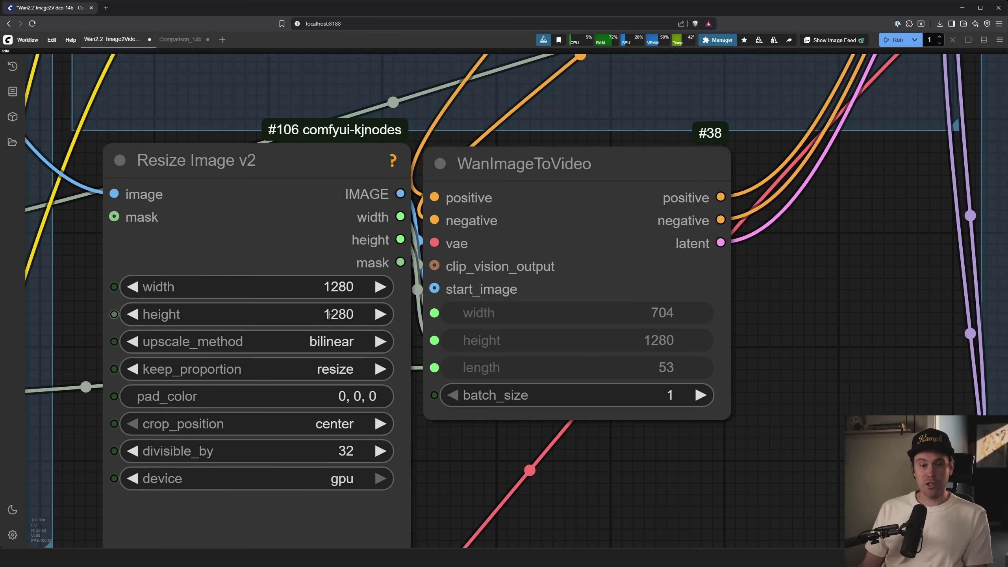
{"action": "scroll", "coordinate": [721, 342], "scroll_direction": "down", "scroll_amount": 5}
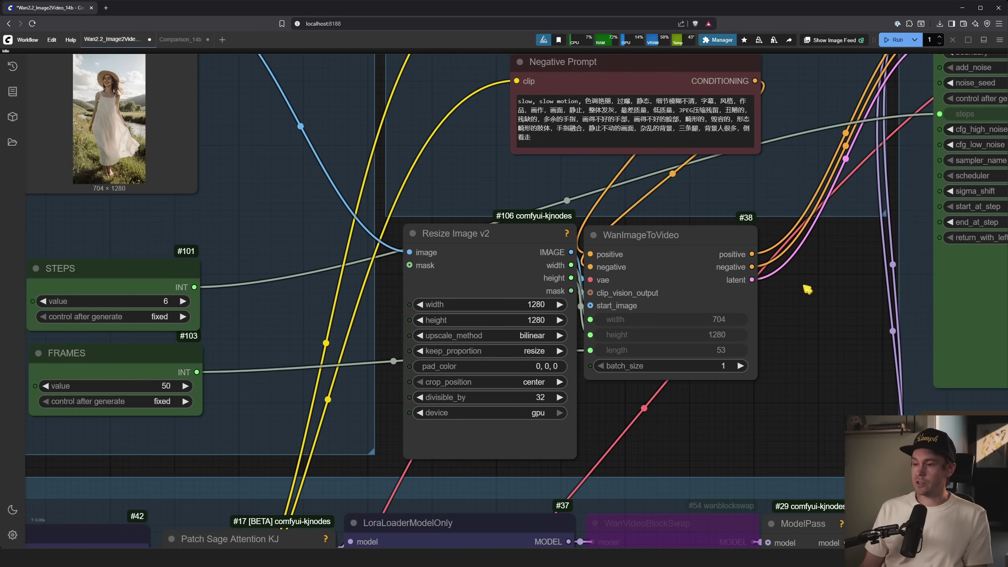
{"action": "left_click_drag", "start_coordinate": [802, 285], "coordinate": [667, 514]}
{"action": "scroll", "coordinate": [513, 212], "scroll_direction": "up", "scroll_amount": 8}
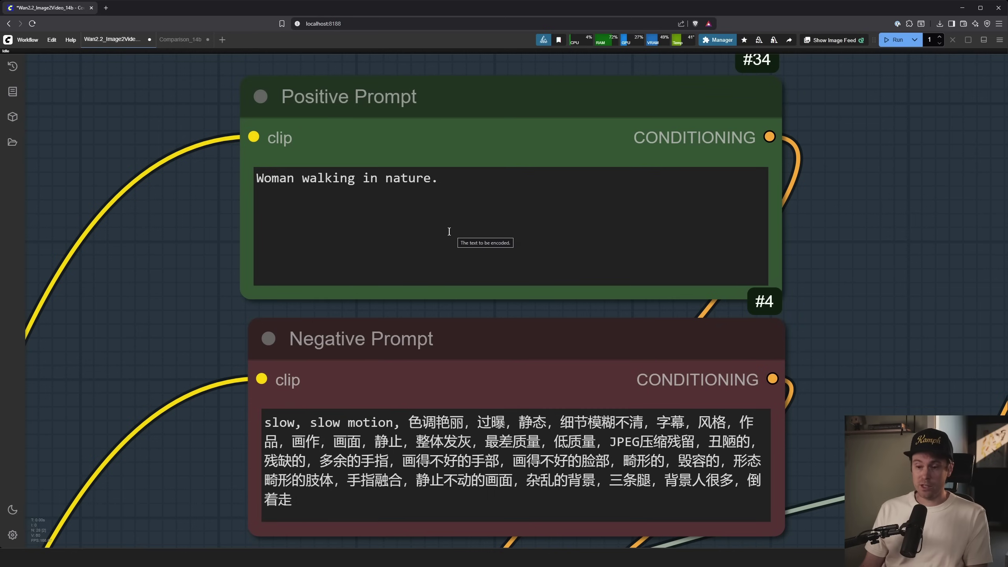
{"action": "scroll", "coordinate": [607, 374], "scroll_direction": "down", "scroll_amount": 3}
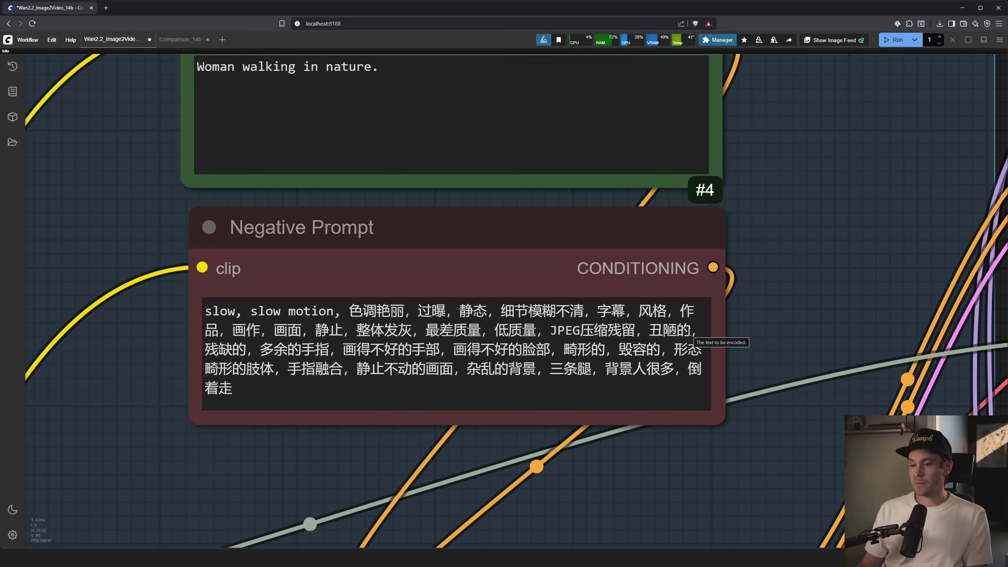
{"action": "scroll", "coordinate": [784, 283], "scroll_direction": "down", "scroll_amount": 3}
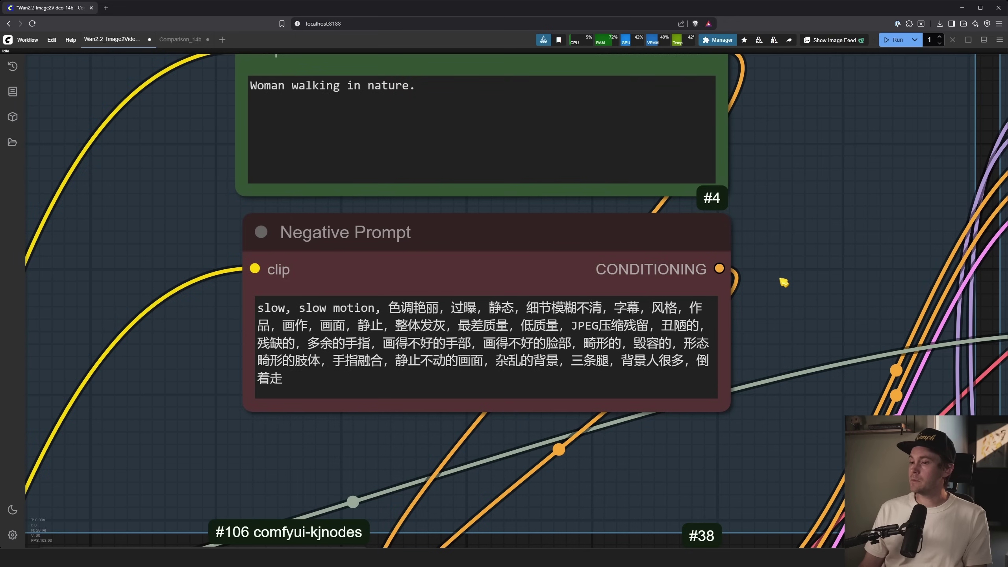
{"action": "scroll", "coordinate": [789, 282], "scroll_direction": "down", "scroll_amount": 5}
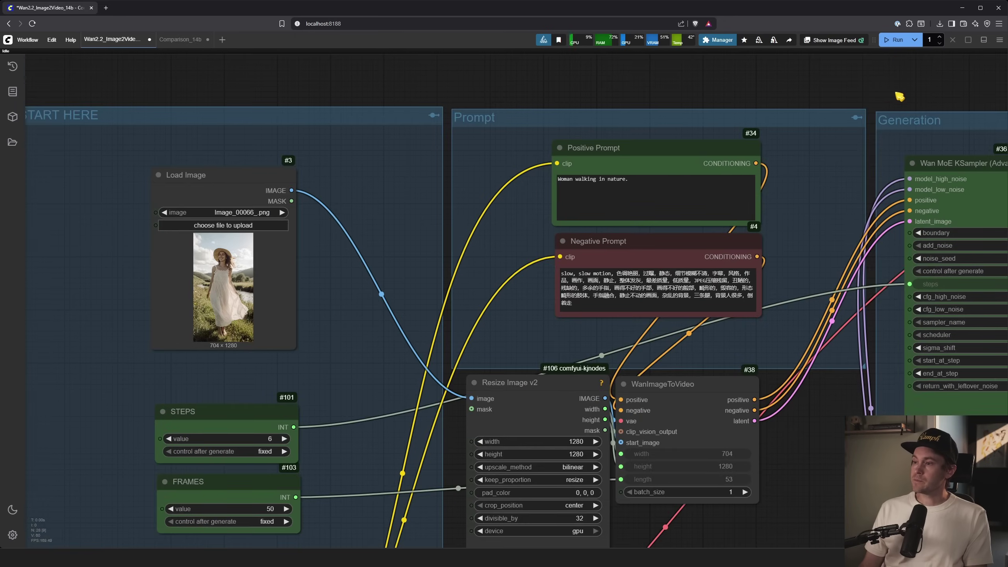
Center and zoom in on the Wan MoE KSampler (Advanced) node
{"action": "scroll", "coordinate": [462, 110], "scroll_direction": "up", "scroll_amount": 4}
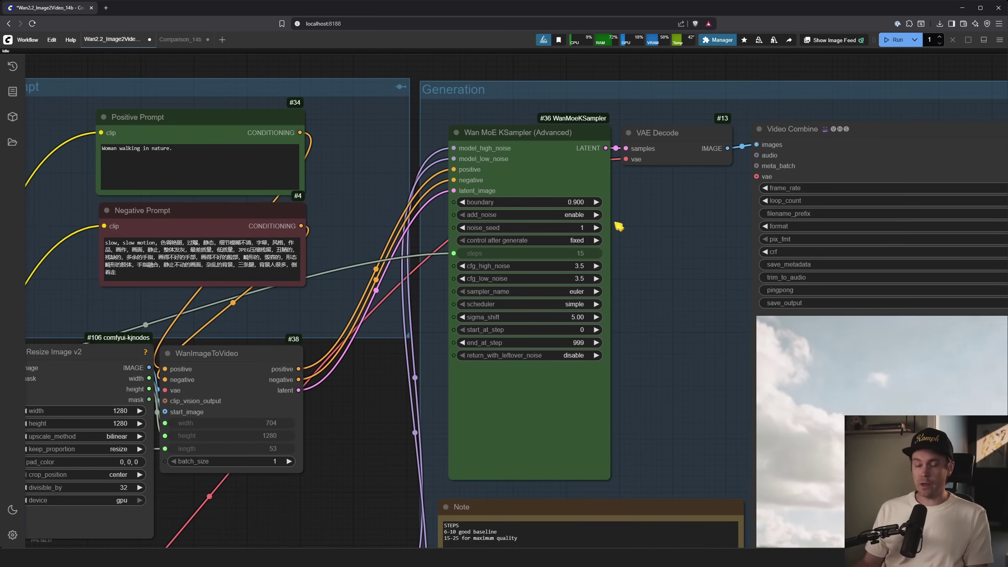
{"action": "scroll", "coordinate": [424, 163], "scroll_direction": "down", "scroll_amount": 1}
{"action": "left_click_drag", "start_coordinate": [516, 151], "coordinate": [405, 142]}
{"action": "scroll", "coordinate": [403, 140], "scroll_direction": "up", "scroll_amount": 1}
{"action": "scroll", "coordinate": [257, 112], "scroll_direction": "up", "scroll_amount": 1}
{"action": "scroll", "coordinate": [257, 112], "scroll_direction": "up", "scroll_amount": 1}
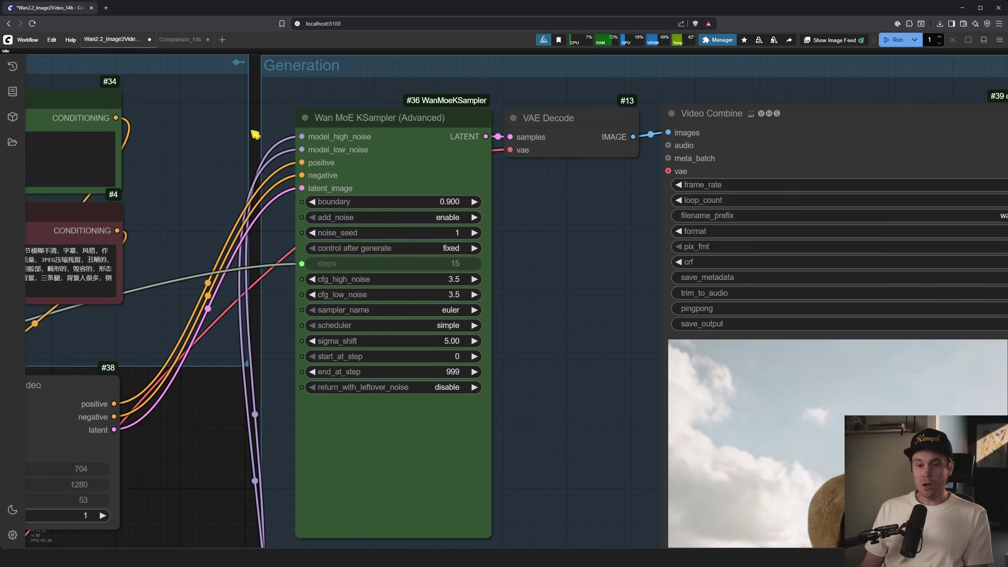
{"action": "scroll", "coordinate": [259, 133], "scroll_direction": "down", "scroll_amount": 4}
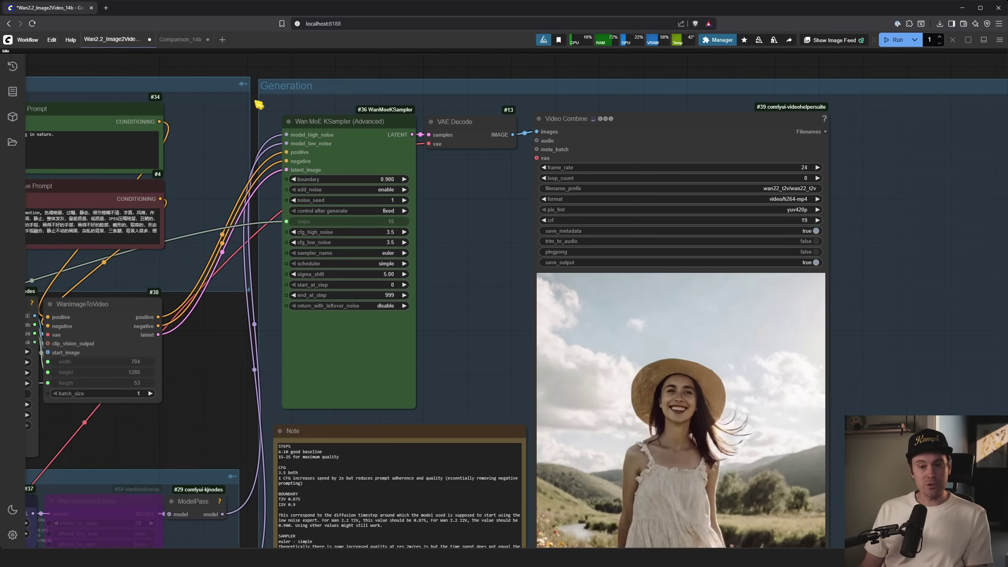
Glance back at the input image and prompts, then zoom into the Generation group's KSampler inputs
{"action": "left_click_drag", "start_coordinate": [194, 67], "coordinate": [213, 104]}
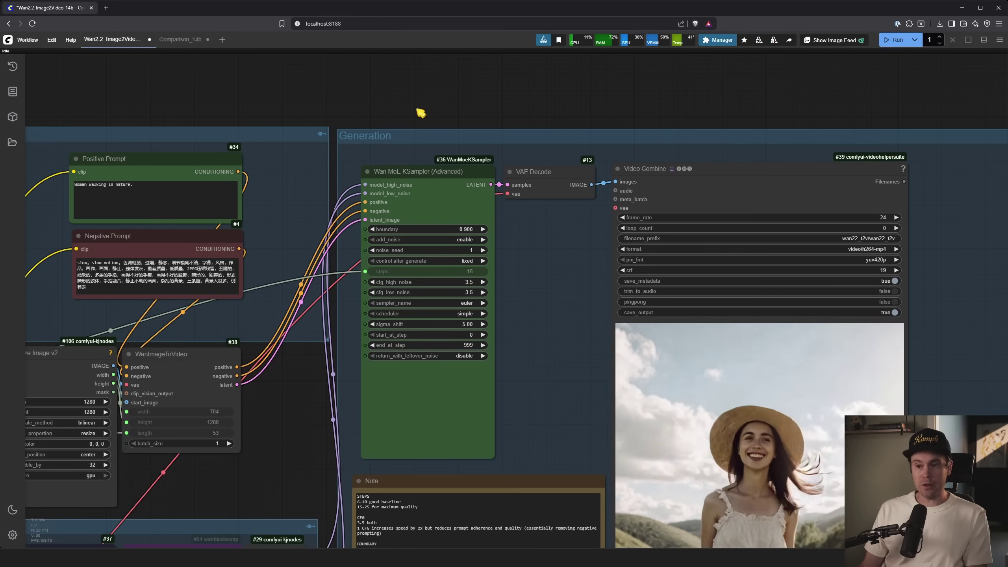
{"action": "left_click_drag", "start_coordinate": [436, 112], "coordinate": [340, 79]}
{"action": "scroll", "coordinate": [406, 222], "scroll_direction": "up", "scroll_amount": 2}
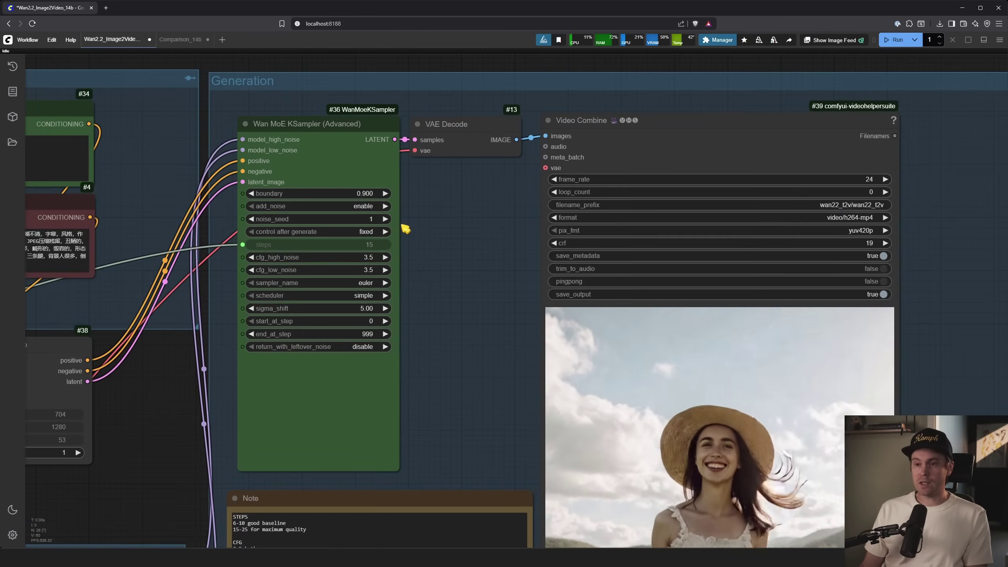
{"action": "scroll", "coordinate": [412, 210], "scroll_direction": "up", "scroll_amount": 2}
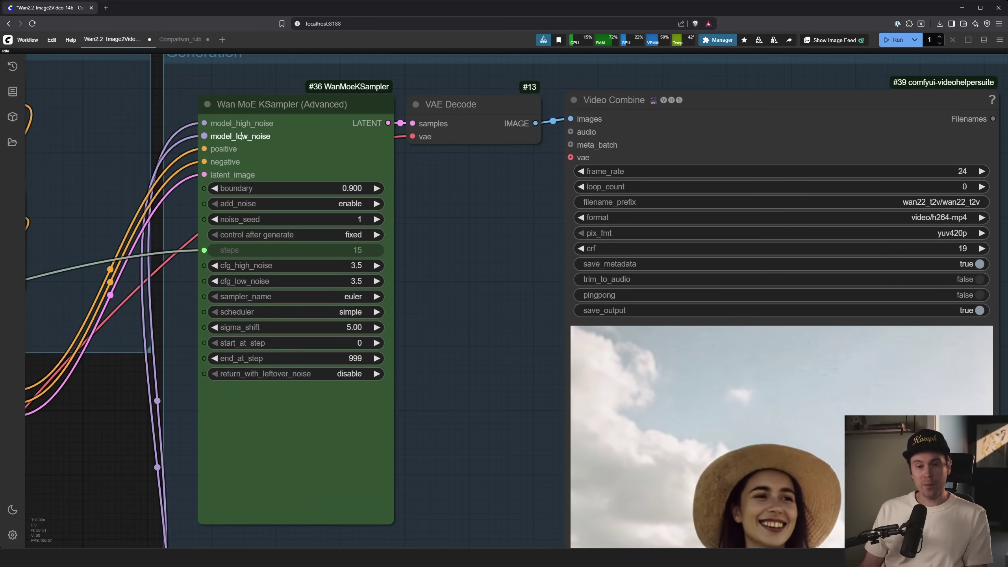
{"action": "mouse_move", "coordinate": [241, 136]}
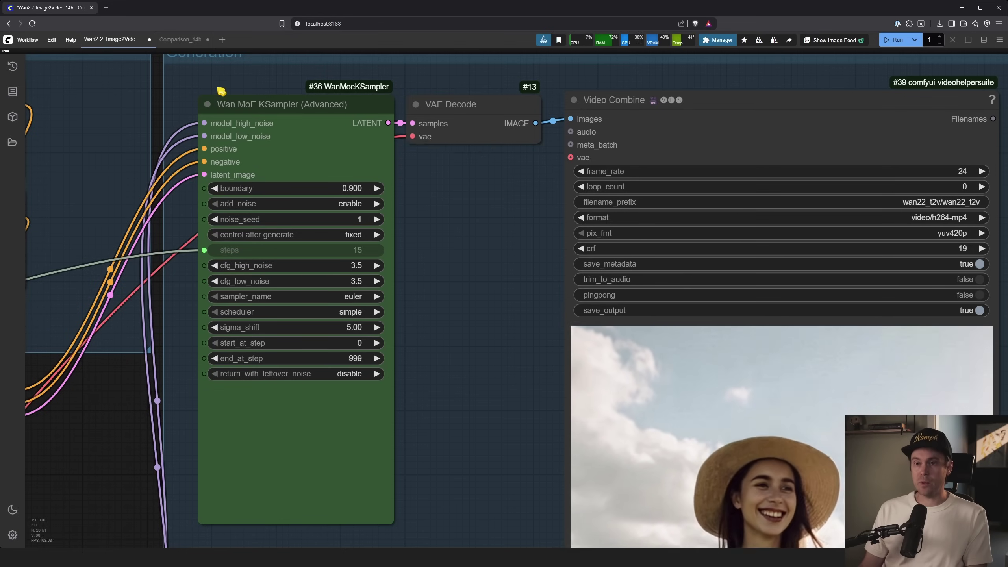
Switch to the Comparison_14b workflow and zoom into the MoE architecture image
{"action": "left_click", "coordinate": [180, 39]}
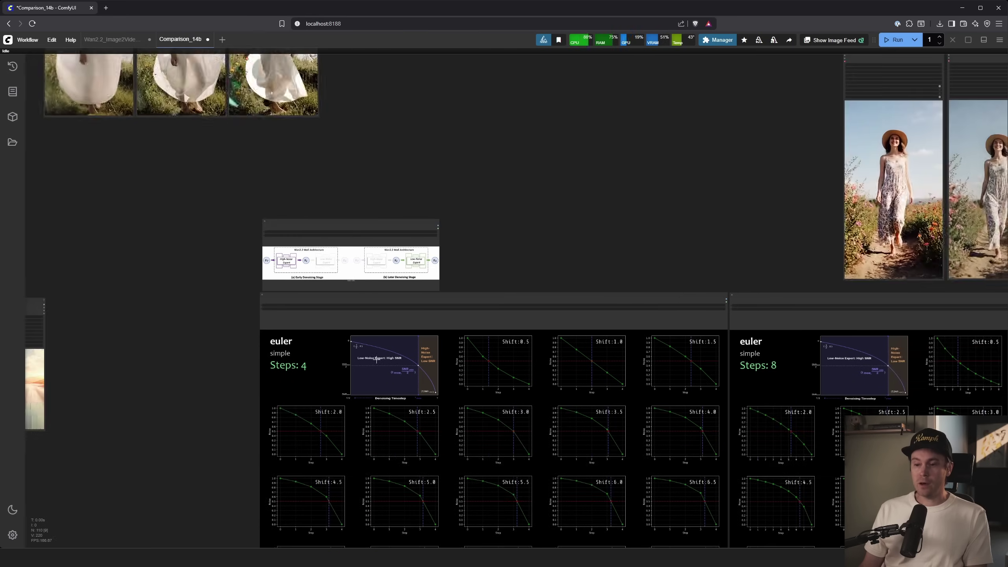
{"action": "scroll", "coordinate": [309, 265], "scroll_direction": "up", "scroll_amount": 15}
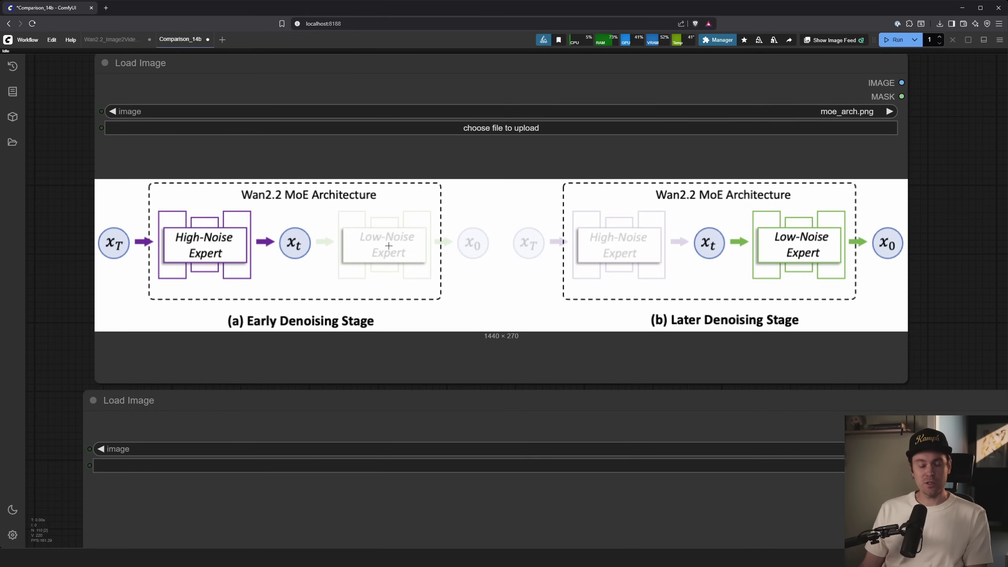
{"action": "scroll", "coordinate": [385, 258], "scroll_direction": "down", "scroll_amount": 10}
{"action": "scroll", "coordinate": [381, 257], "scroll_direction": "down", "scroll_amount": 5}
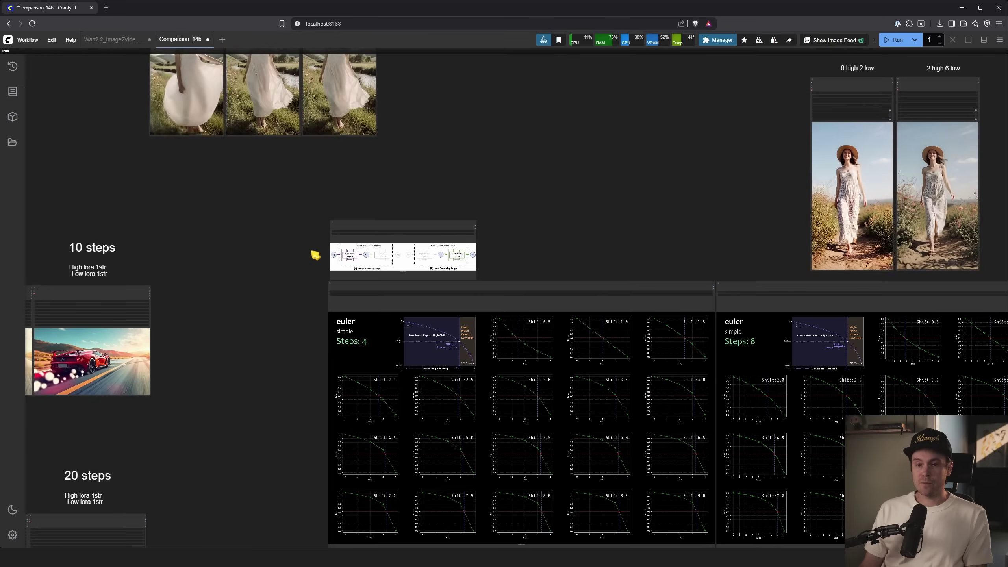
Bring the 20-step car videos with high LoRA strength 0 and 0.4 into view
{"action": "left_click_drag", "start_coordinate": [187, 254], "coordinate": [396, 234]}
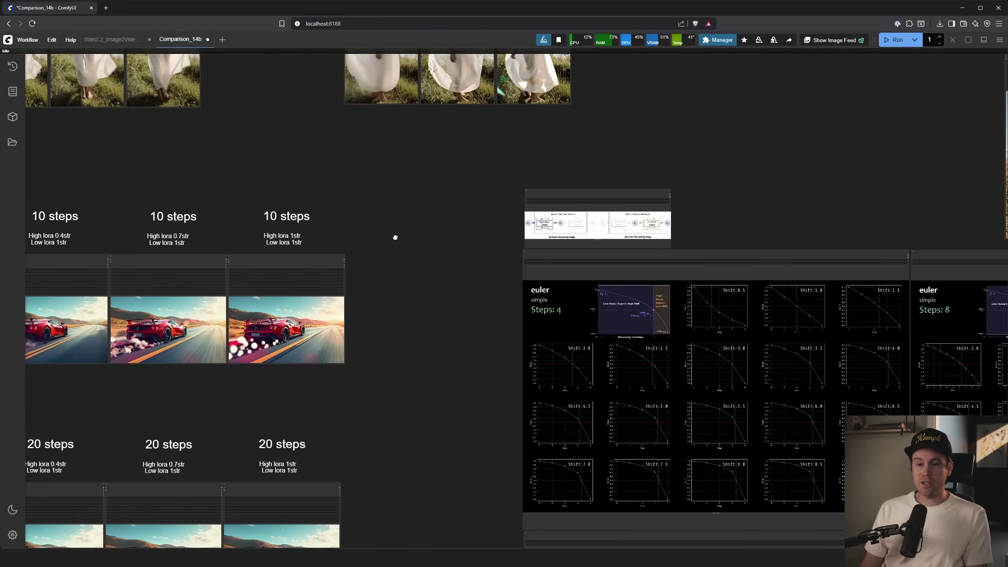
{"action": "left_click_drag", "start_coordinate": [434, 393], "coordinate": [307, 294]}
{"action": "scroll", "coordinate": [308, 295], "scroll_direction": "up", "scroll_amount": 2}
{"action": "scroll", "coordinate": [305, 288], "scroll_direction": "up", "scroll_amount": 6}
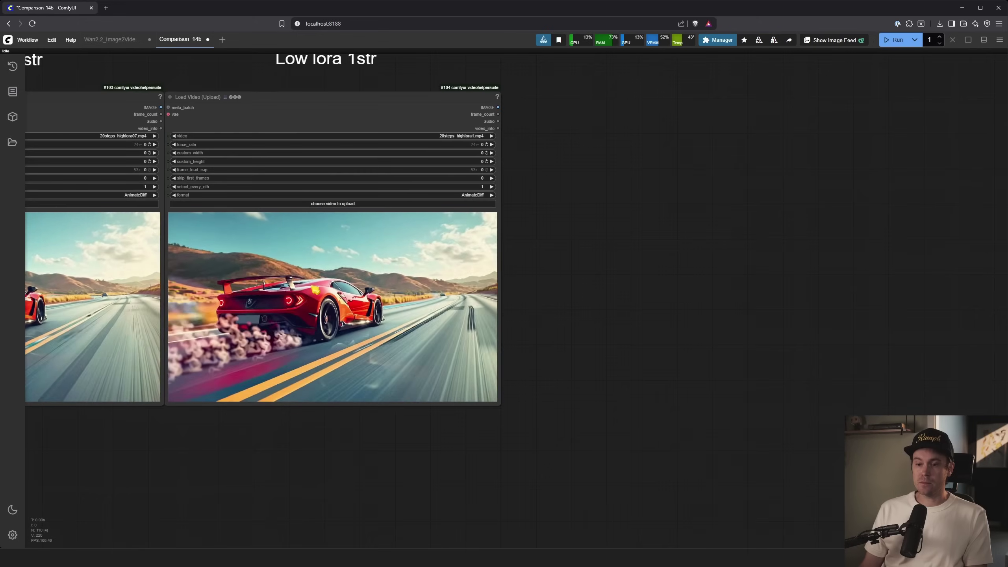
{"action": "scroll", "coordinate": [787, 453], "scroll_direction": "left", "scroll_amount": 10}
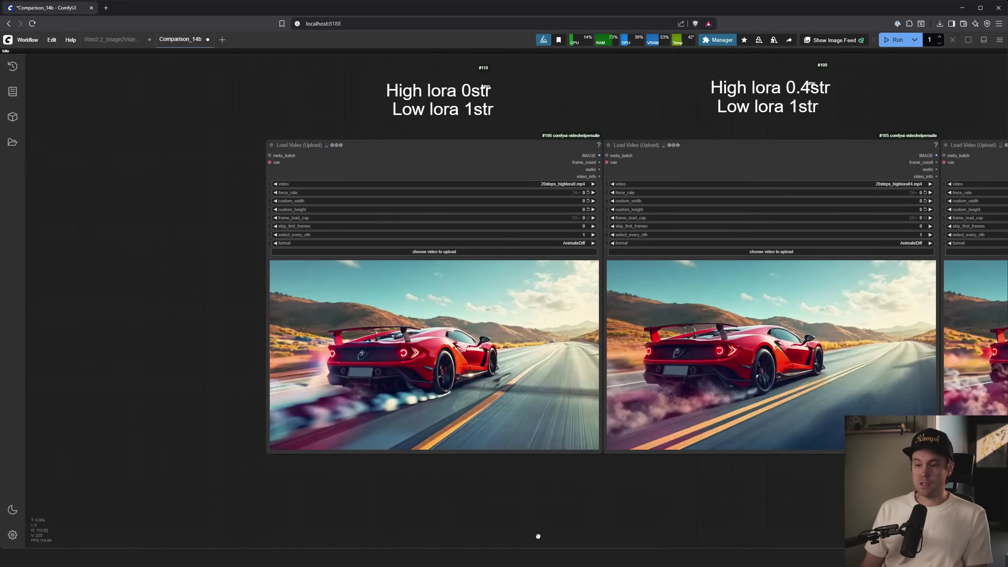
{"action": "left_click_drag", "start_coordinate": [182, 234], "coordinate": [137, 282]}
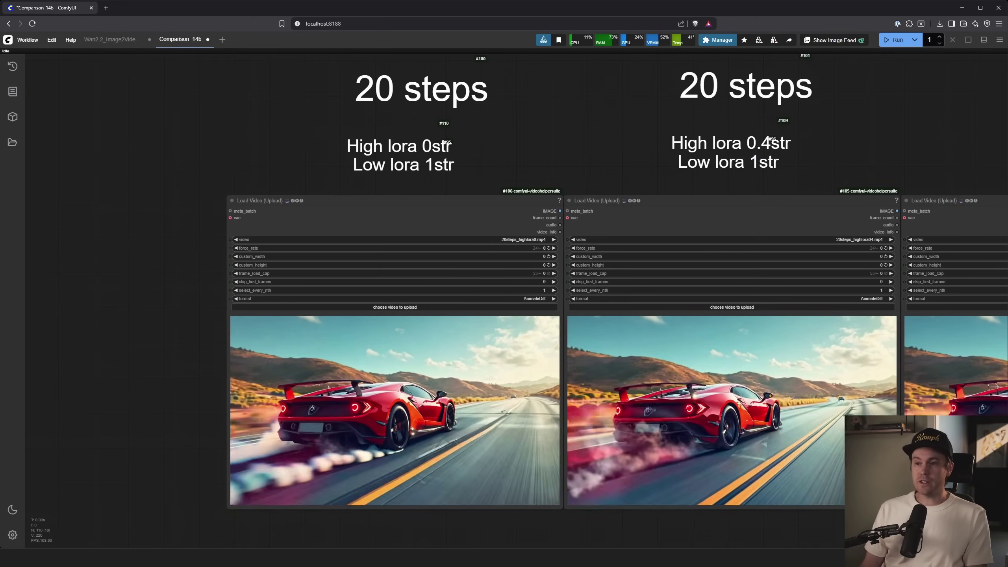
{"action": "scroll", "coordinate": [384, 95], "scroll_direction": "up", "scroll_amount": 1}
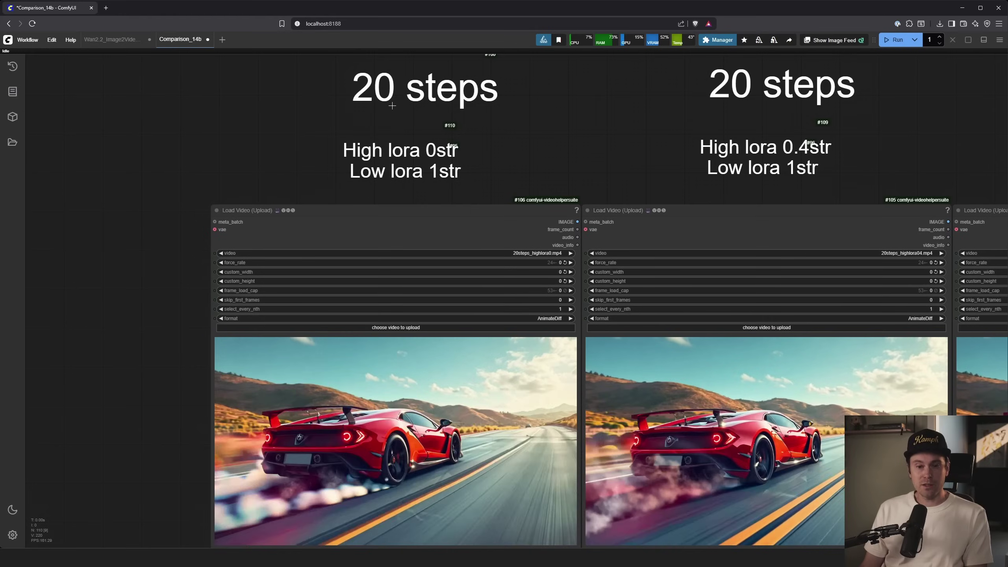
{"action": "left_click_drag", "start_coordinate": [192, 166], "coordinate": [166, 145]}
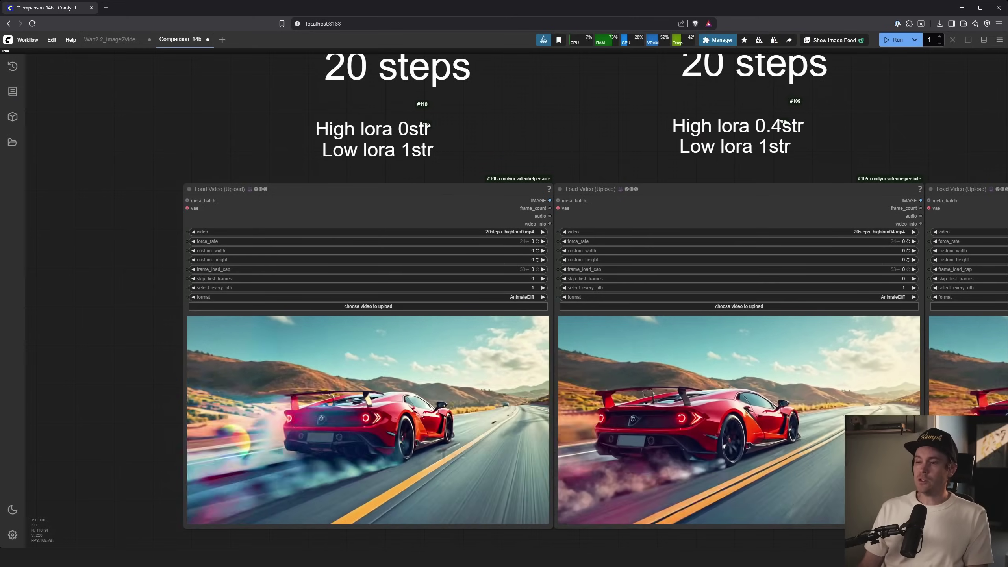
Jump with the 2 and 3 keys to the euler simple Steps: 4 shift charts
{"action": "key", "text": "2"}
{"action": "key", "text": "3"}
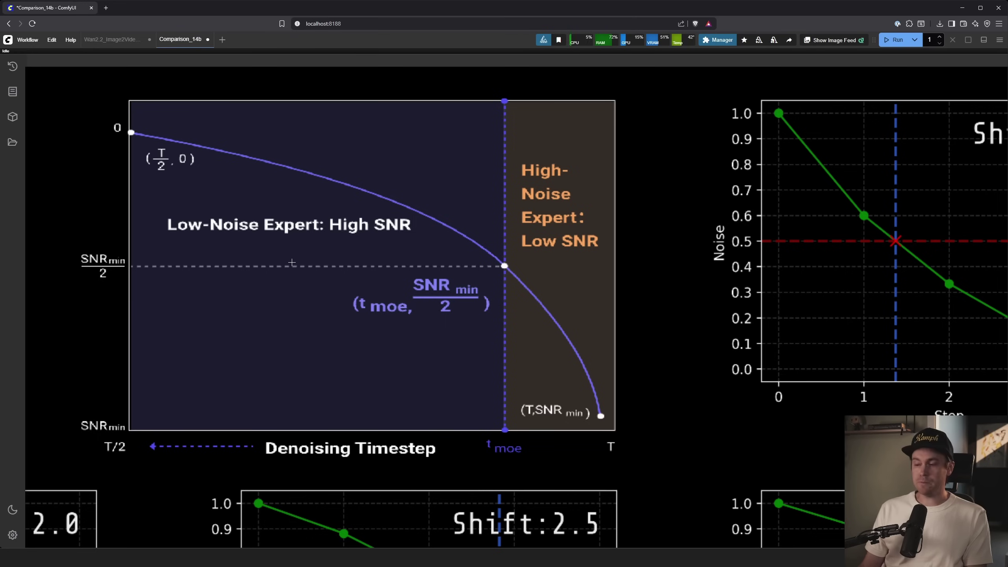
{"action": "scroll", "coordinate": [291, 262], "scroll_direction": "down", "scroll_amount": 10}
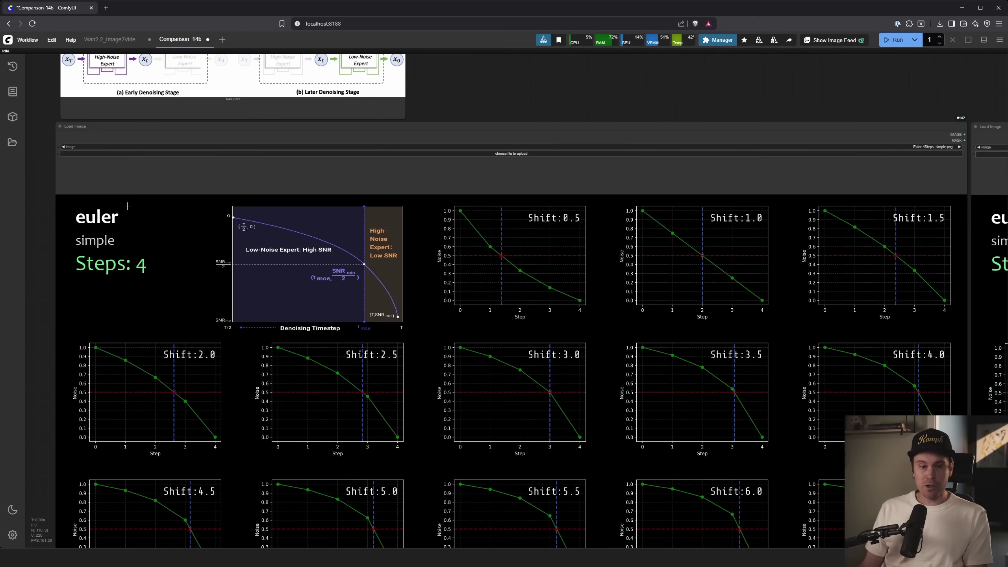
{"action": "left_click_drag", "start_coordinate": [41, 318], "coordinate": [45, 146]}
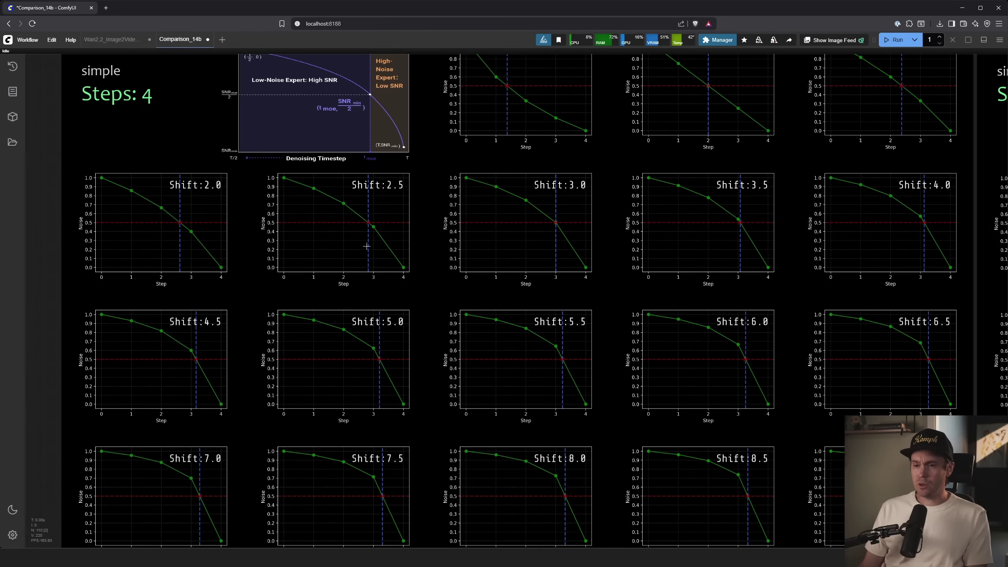
Zoom in on the lower rows to study the Shift:5.0 noise-per-step plot
{"action": "scroll", "coordinate": [389, 281], "scroll_direction": "up", "scroll_amount": 6}
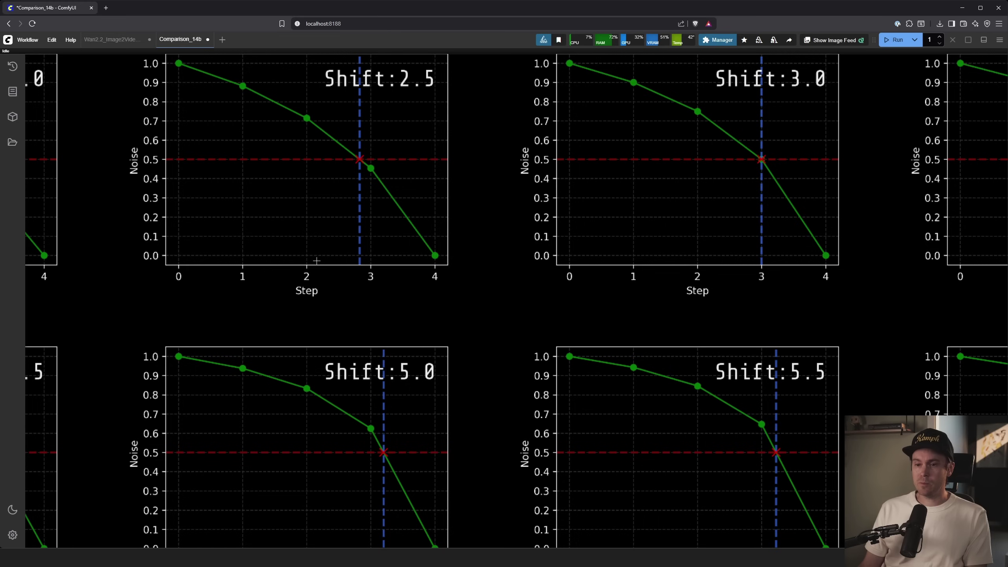
{"action": "scroll", "coordinate": [219, 273], "scroll_direction": "down", "scroll_amount": 5}
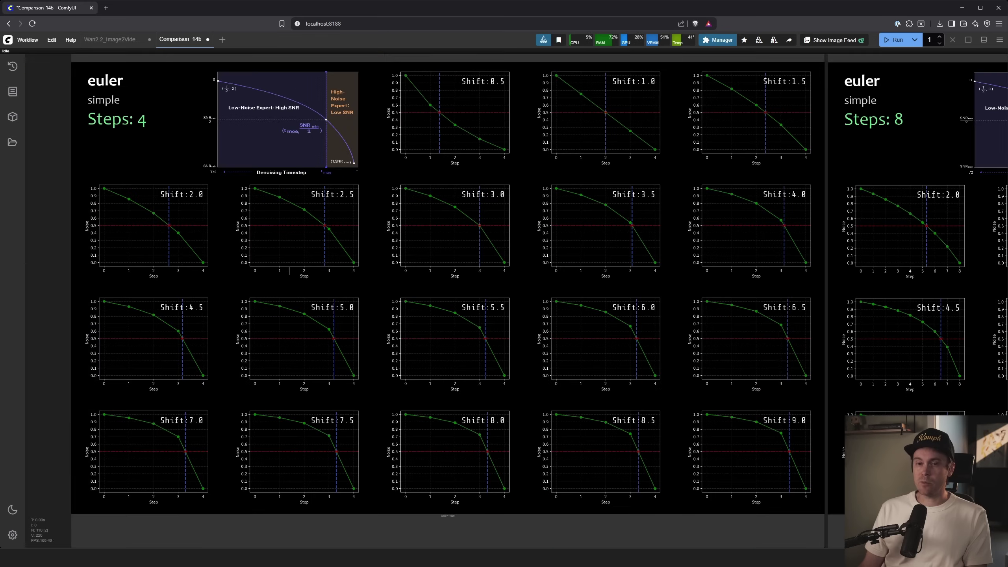
{"action": "scroll", "coordinate": [51, 174], "scroll_direction": "up", "scroll_amount": 3}
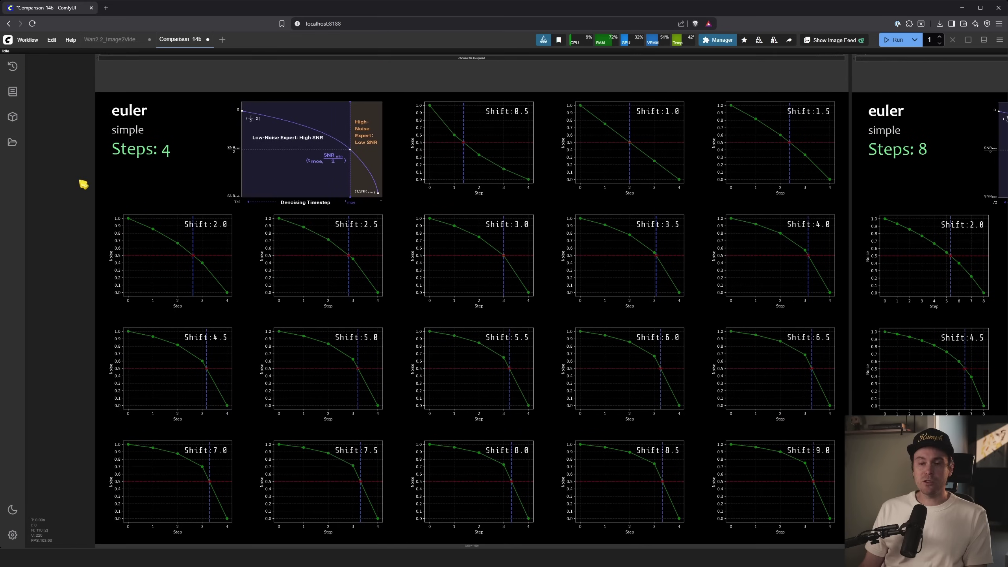
{"action": "scroll", "coordinate": [128, 140], "scroll_direction": "up", "scroll_amount": 1}
{"action": "scroll", "coordinate": [128, 140], "scroll_direction": "up", "scroll_amount": 3}
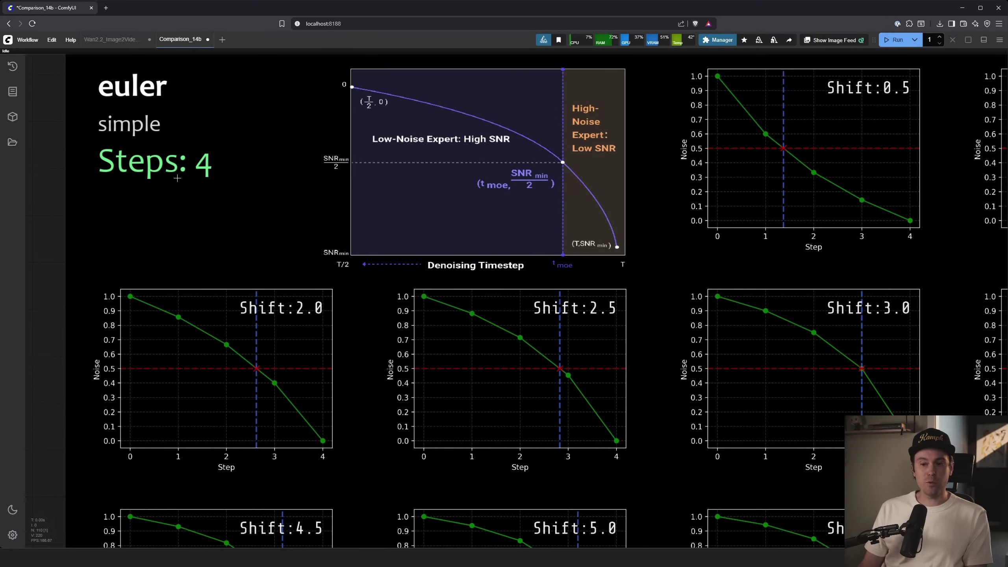
{"action": "left_click_drag", "start_coordinate": [51, 366], "coordinate": [56, 150]}
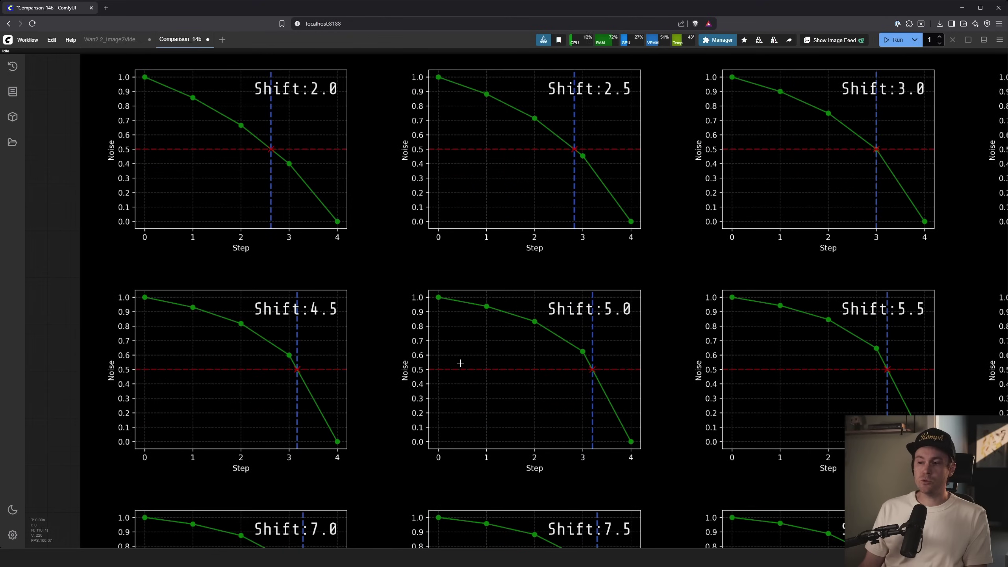
{"action": "scroll", "coordinate": [665, 400], "scroll_direction": "up", "scroll_amount": 7}
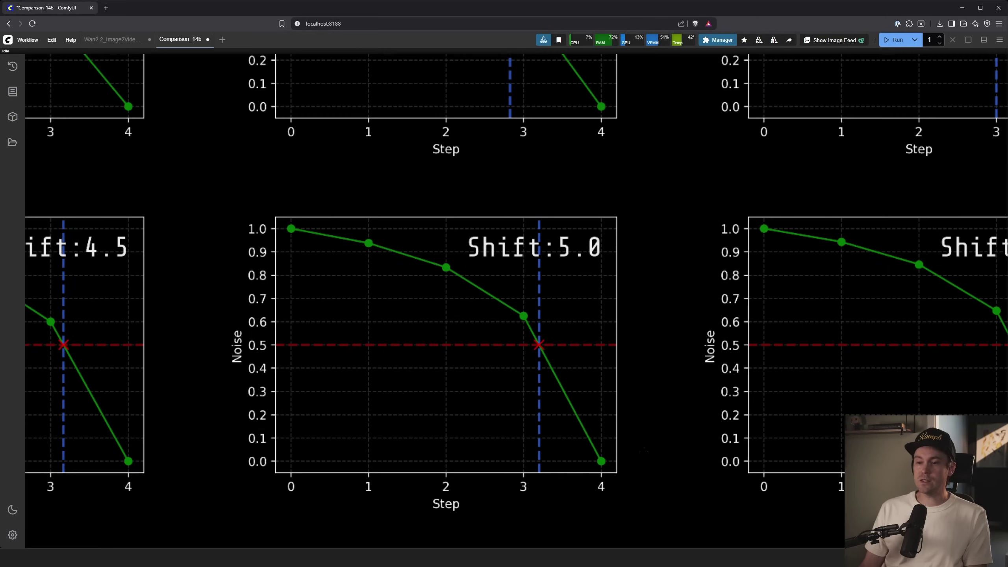
{"action": "scroll", "coordinate": [650, 454], "scroll_direction": "up", "scroll_amount": 1}
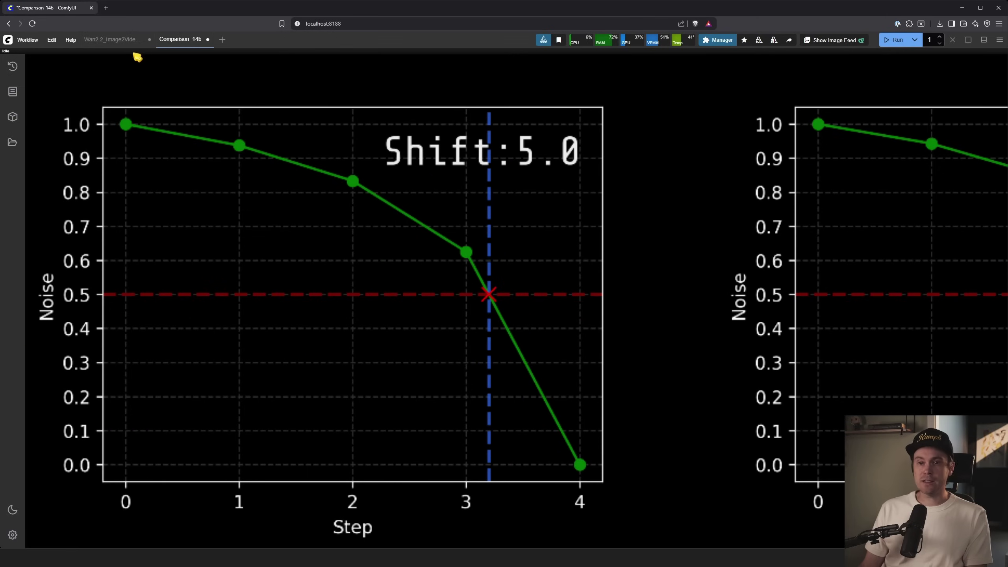
{"action": "left_click", "coordinate": [112, 39]}
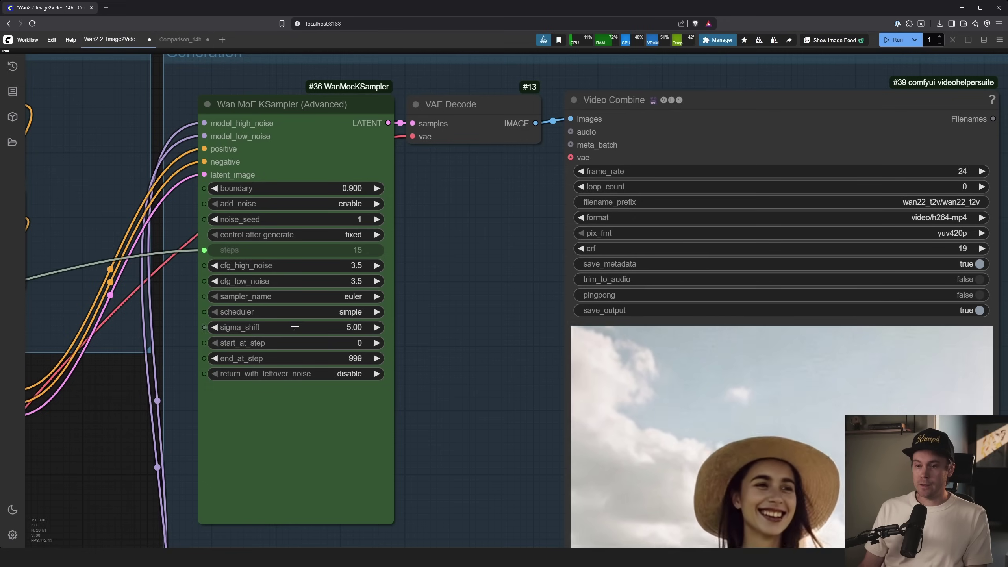
{"action": "scroll", "coordinate": [294, 326], "scroll_direction": "up", "scroll_amount": 1}
{"action": "scroll", "coordinate": [294, 326], "scroll_direction": "up", "scroll_amount": 3}
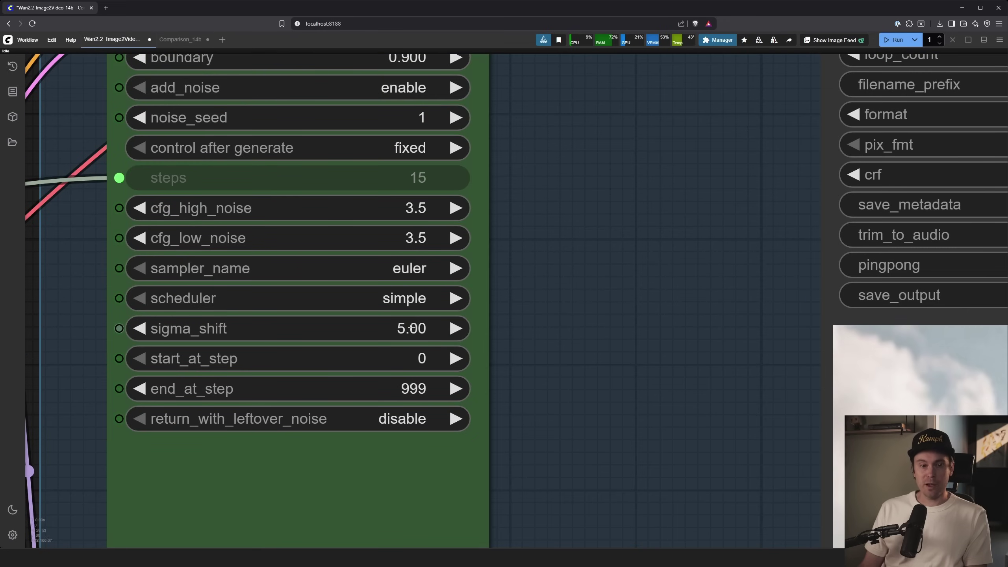
{"action": "scroll", "coordinate": [530, 413], "scroll_direction": "down", "scroll_amount": 5}
{"action": "left_click_drag", "start_coordinate": [265, 506], "coordinate": [237, 250]}
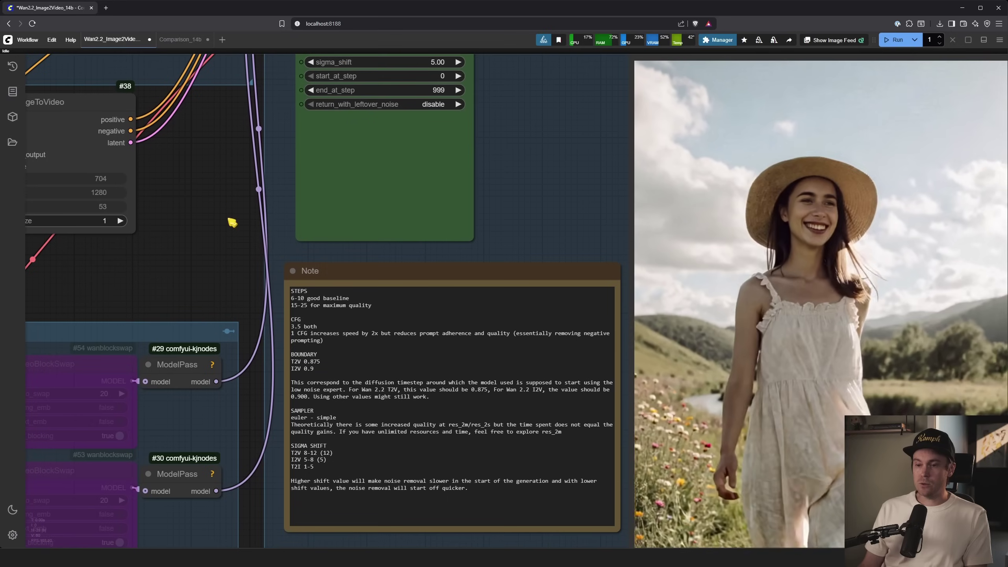
{"action": "left_click_drag", "start_coordinate": [265, 348], "coordinate": [226, 315]}
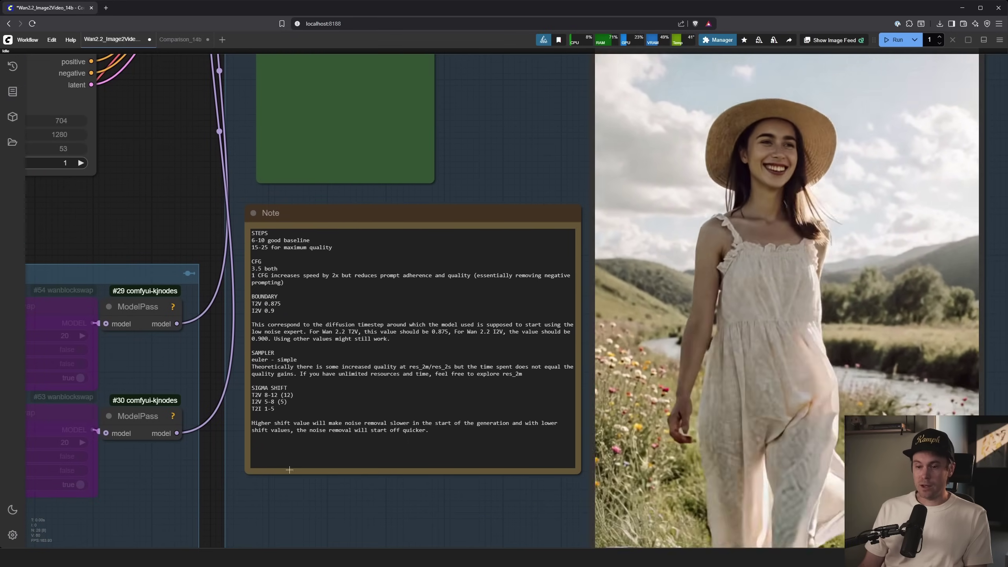
{"action": "scroll", "coordinate": [310, 478], "scroll_direction": "up", "scroll_amount": 10}
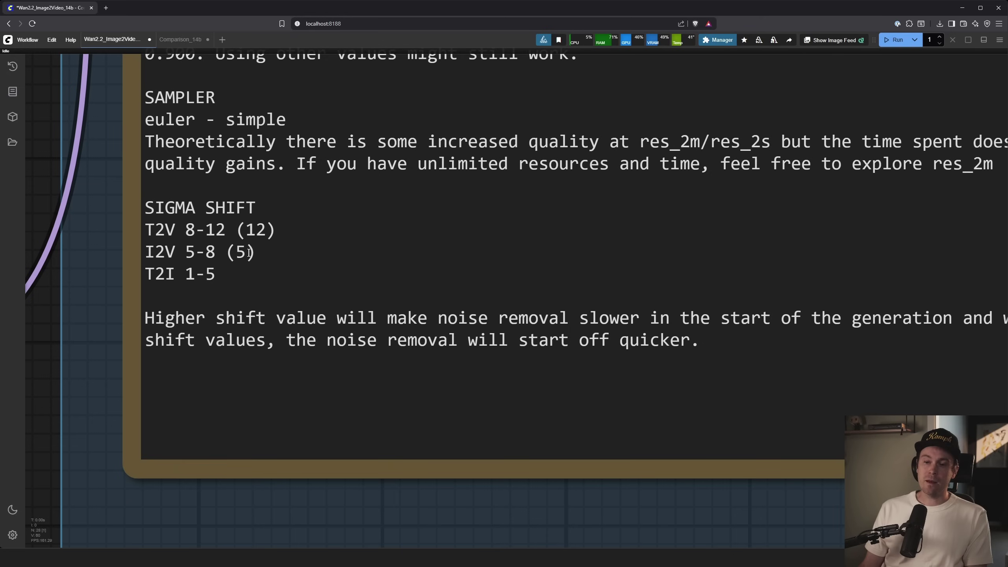
Return to Comparison_14b and zoom into the Shift 9.0 plot of the euler simple 20-step grid
{"action": "left_click", "coordinate": [180, 39]}
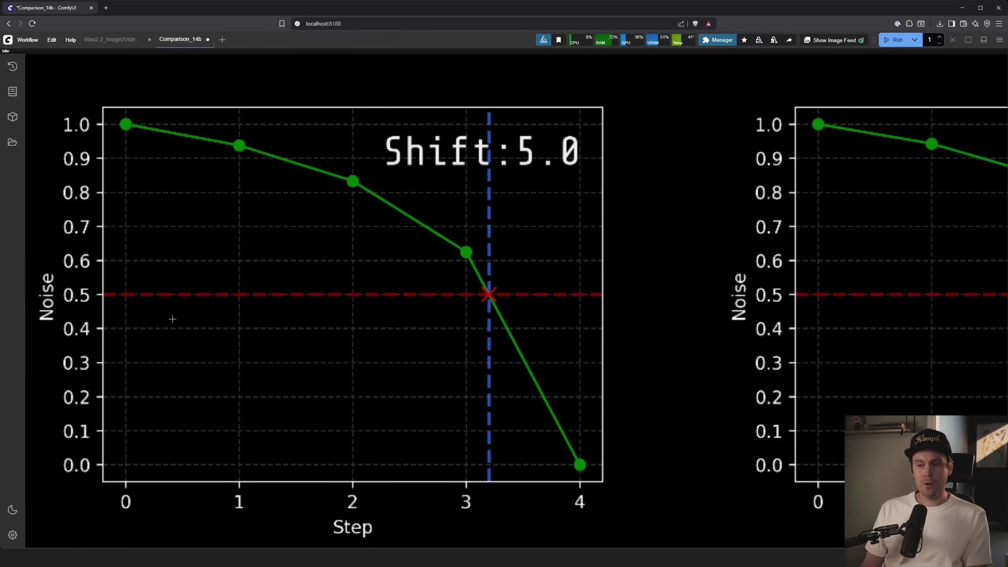
{"action": "scroll", "coordinate": [171, 320], "scroll_direction": "down", "scroll_amount": 15}
{"action": "scroll", "coordinate": [172, 319], "scroll_direction": "down", "scroll_amount": 4}
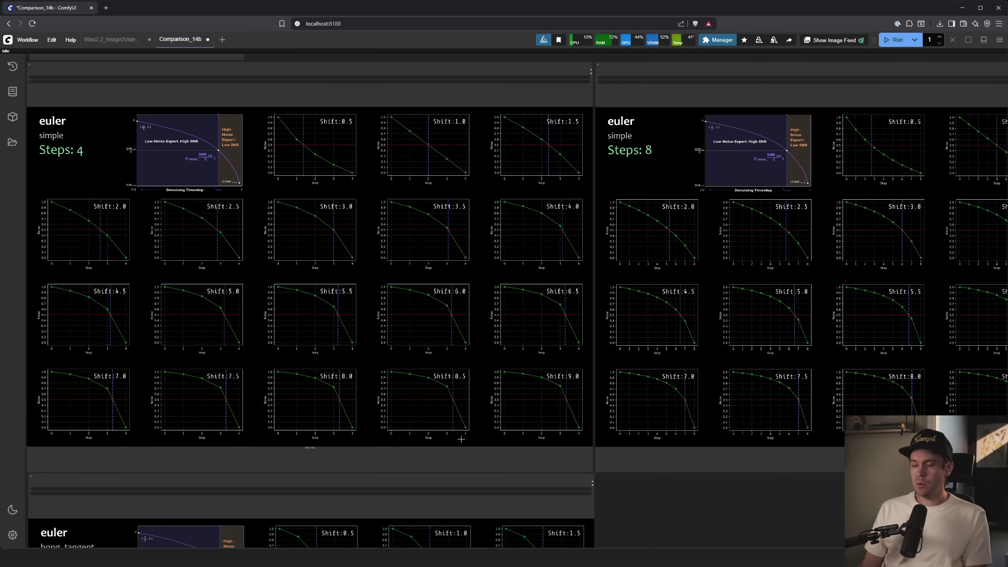
{"action": "left_click_drag", "start_coordinate": [776, 490], "coordinate": [441, 493]}
{"action": "left_click_drag", "start_coordinate": [770, 503], "coordinate": [164, 513]}
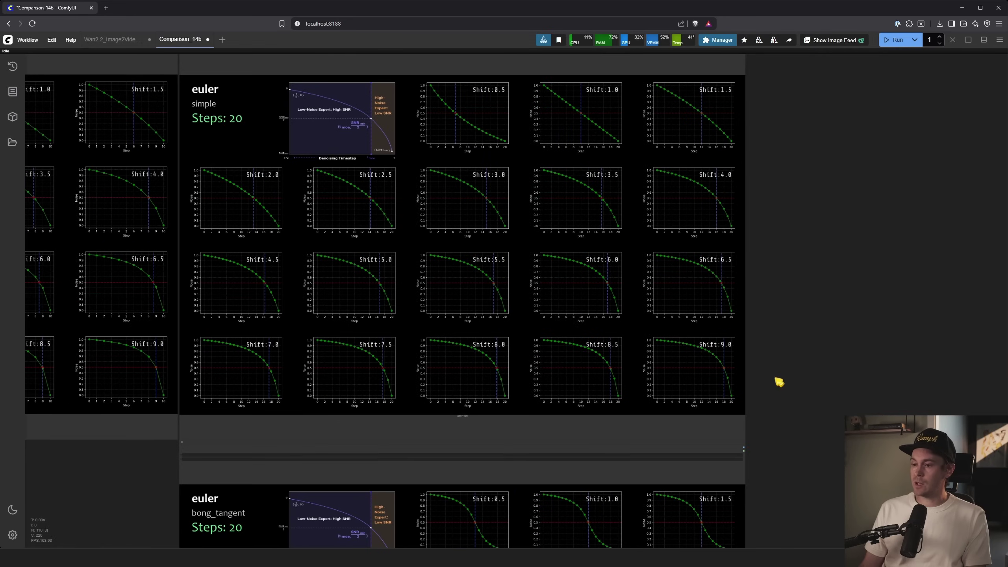
{"action": "scroll", "coordinate": [777, 379], "scroll_direction": "up", "scroll_amount": 5}
{"action": "scroll", "coordinate": [734, 381], "scroll_direction": "up", "scroll_amount": 3}
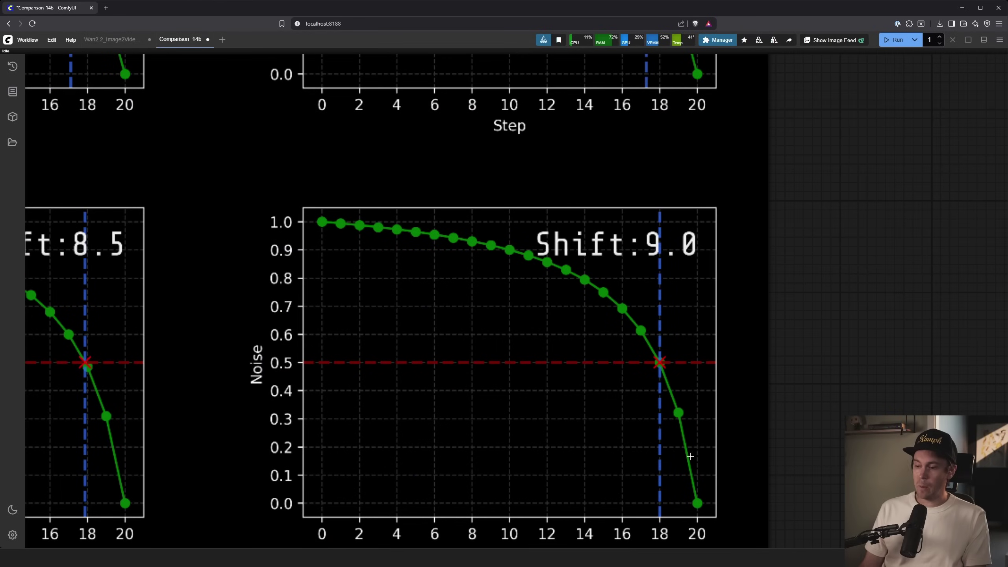
Zoom out to show the Steps 10 and Steps 20 shift grids side by side
{"action": "scroll", "coordinate": [708, 515], "scroll_direction": "down", "scroll_amount": 5}
{"action": "scroll", "coordinate": [795, 438], "scroll_direction": "down", "scroll_amount": 5}
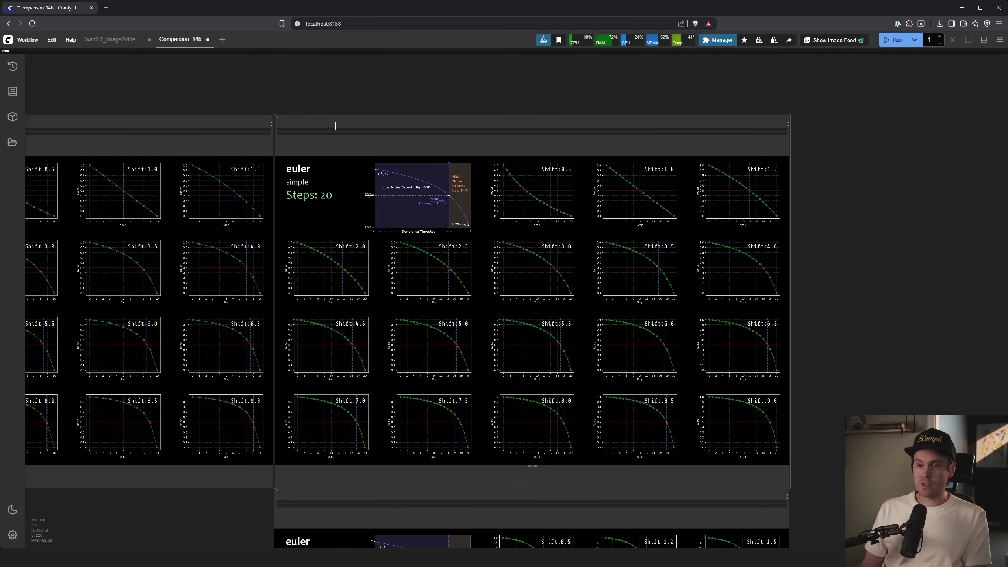
{"action": "left_click_drag", "start_coordinate": [126, 526], "coordinate": [513, 426]}
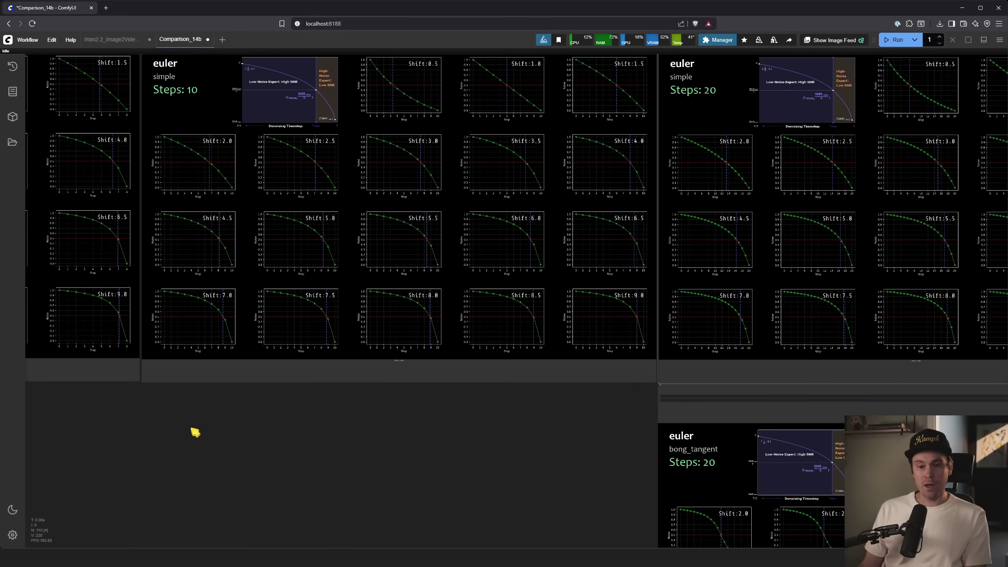
{"action": "left_click_drag", "start_coordinate": [162, 424], "coordinate": [784, 470]}
In Wan2.2_Image2Video, zoom onto the Wan MoE KSampler showing sigma_shift 5.00 and 15 steps
{"action": "left_click", "coordinate": [112, 39]}
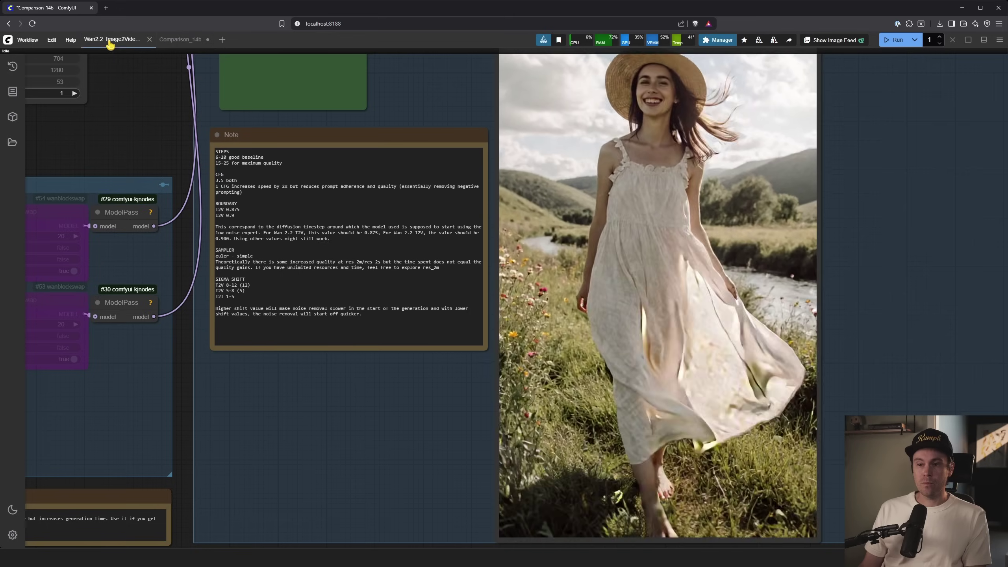
{"action": "left_click_drag", "start_coordinate": [115, 105], "coordinate": [307, 419]}
{"action": "scroll", "coordinate": [509, 321], "scroll_direction": "up", "scroll_amount": 5}
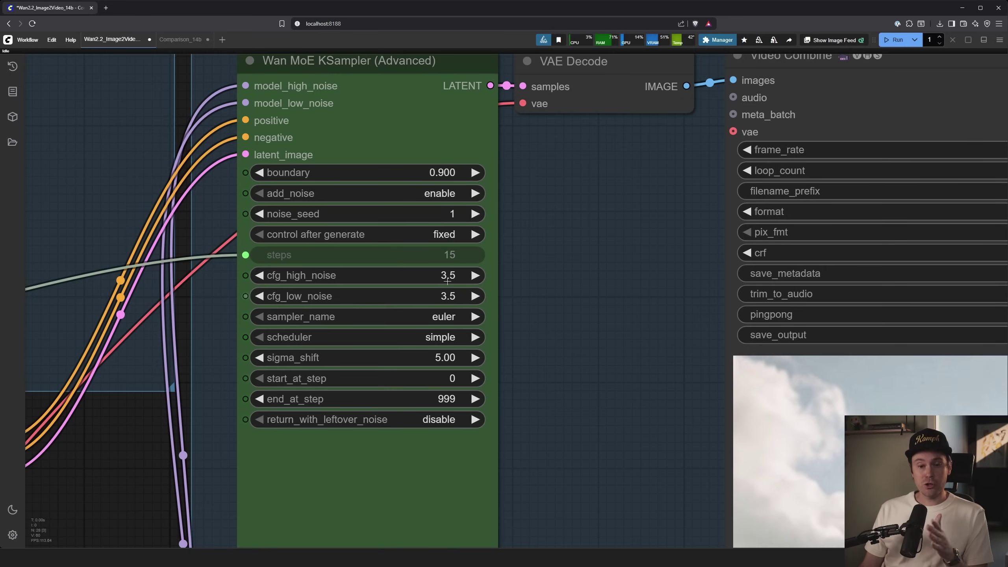
Back in Comparison_14b, zoom into the Shift:5.0 plot of the euler simple Steps 8 grid
{"action": "left_click", "coordinate": [180, 39]}
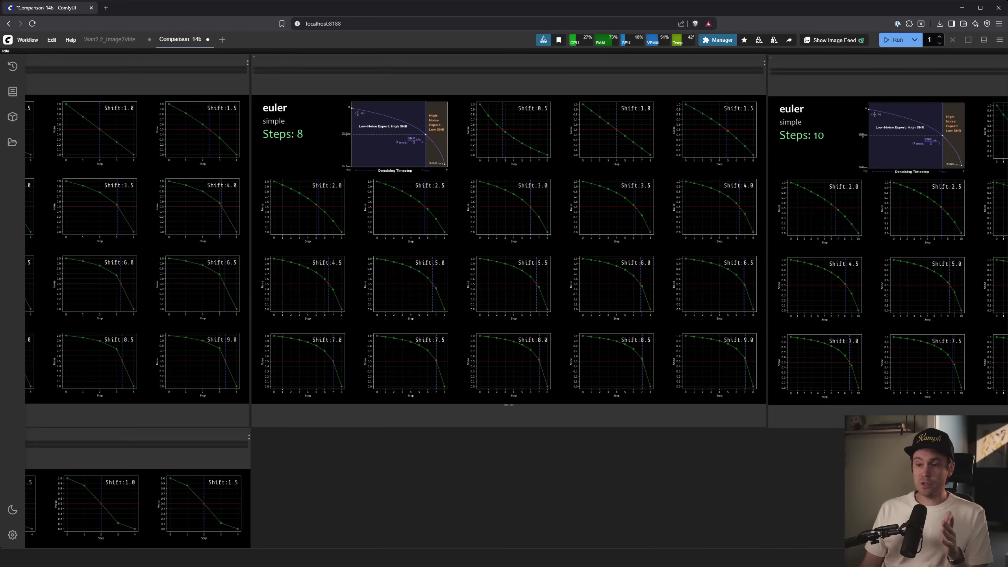
{"action": "scroll", "coordinate": [411, 274], "scroll_direction": "up", "scroll_amount": 10}
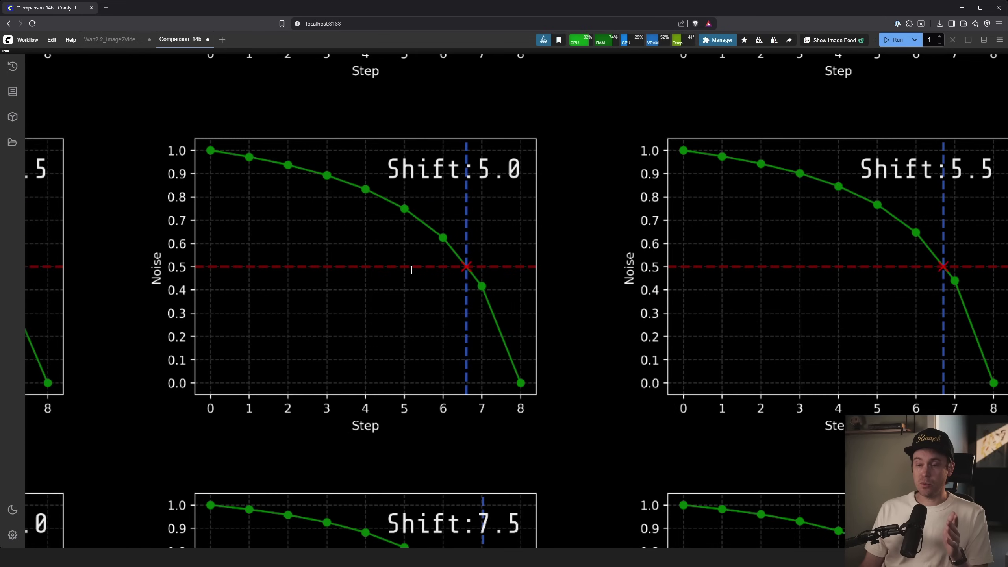
{"action": "scroll", "coordinate": [411, 269], "scroll_direction": "down", "scroll_amount": 10}
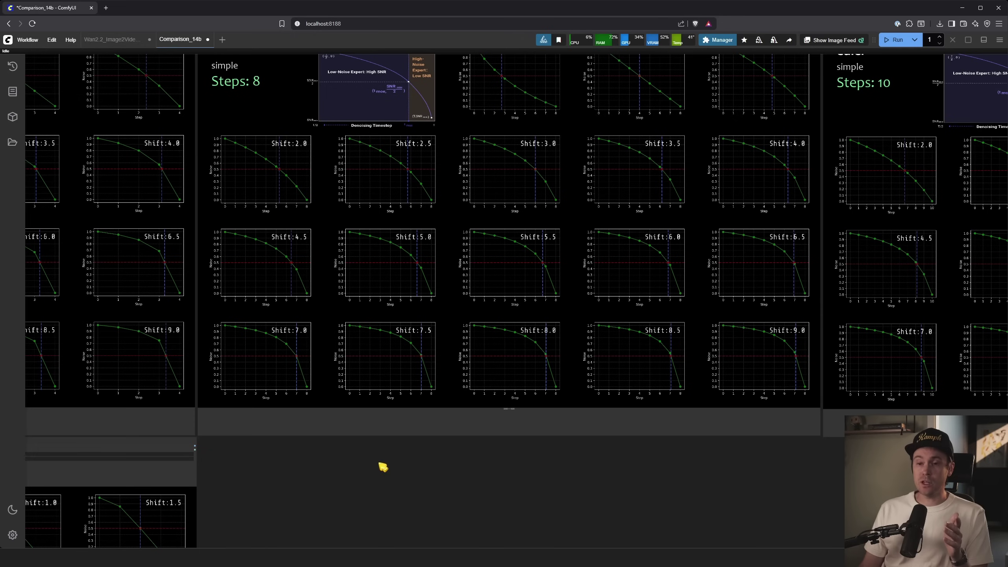
{"action": "left_click_drag", "start_coordinate": [386, 467], "coordinate": [385, 527]}
{"action": "scroll", "coordinate": [236, 119], "scroll_direction": "up", "scroll_amount": 3}
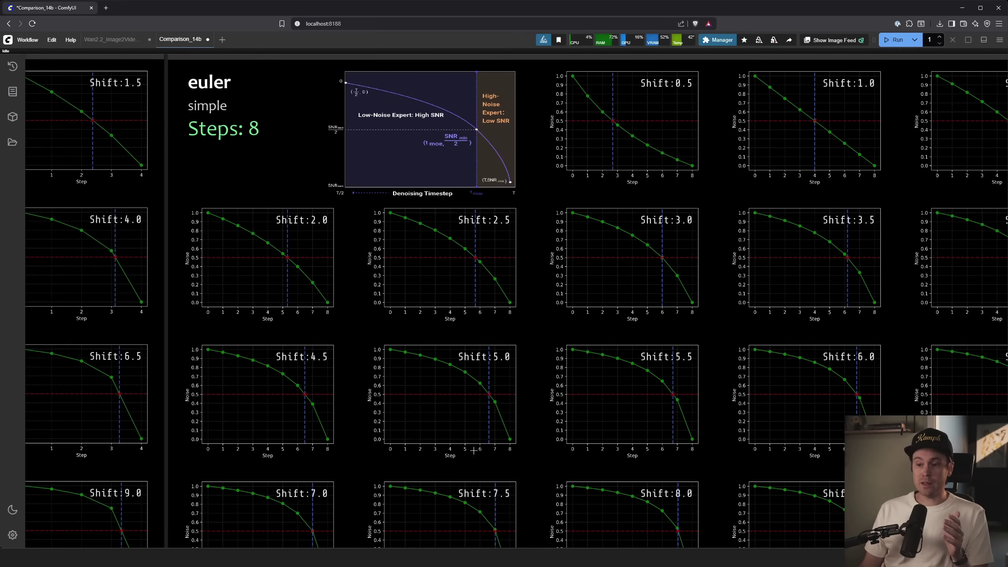
{"action": "scroll", "coordinate": [493, 420], "scroll_direction": "up", "scroll_amount": 12}
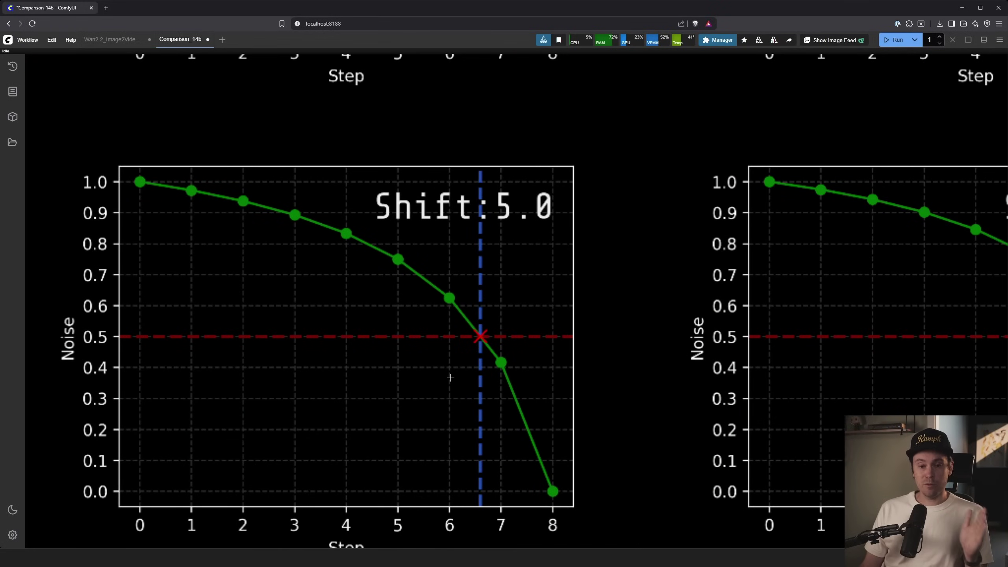
{"action": "scroll", "coordinate": [565, 505], "scroll_direction": "up", "scroll_amount": 2}
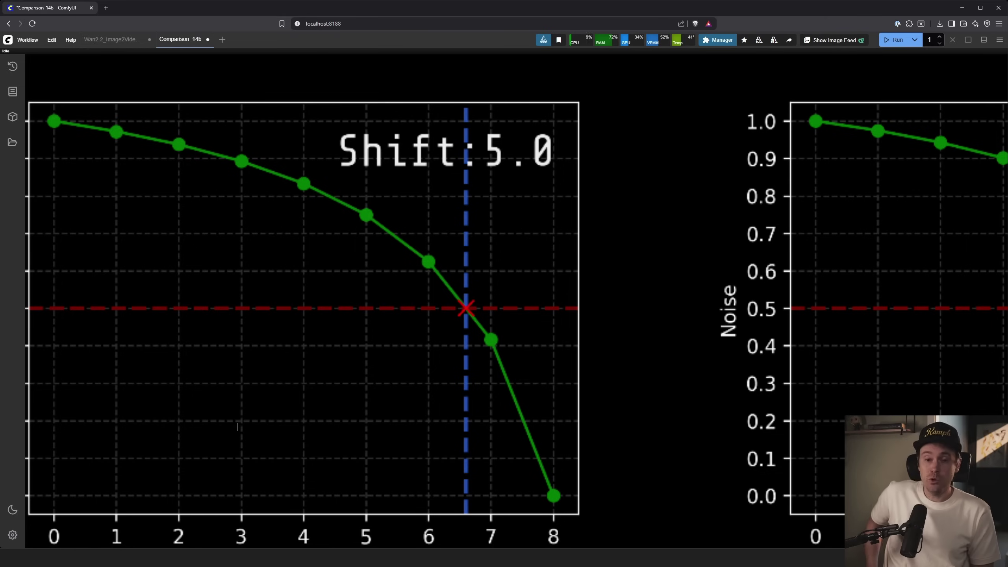
Zoom out and pan down to the bong_tangent Steps 4 grid
{"action": "scroll", "coordinate": [242, 420], "scroll_direction": "down", "scroll_amount": 2}
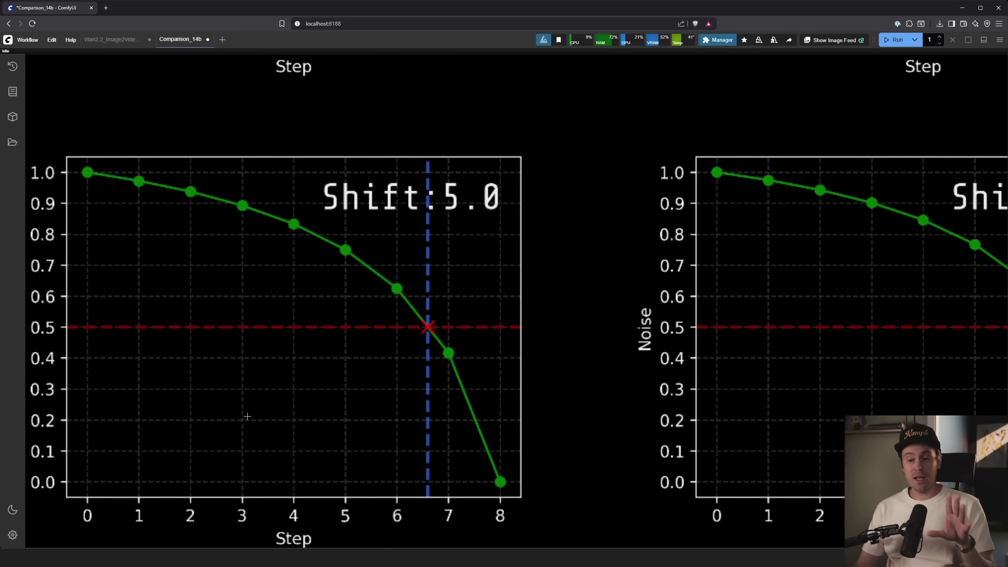
{"action": "scroll", "coordinate": [248, 416], "scroll_direction": "down", "scroll_amount": 10}
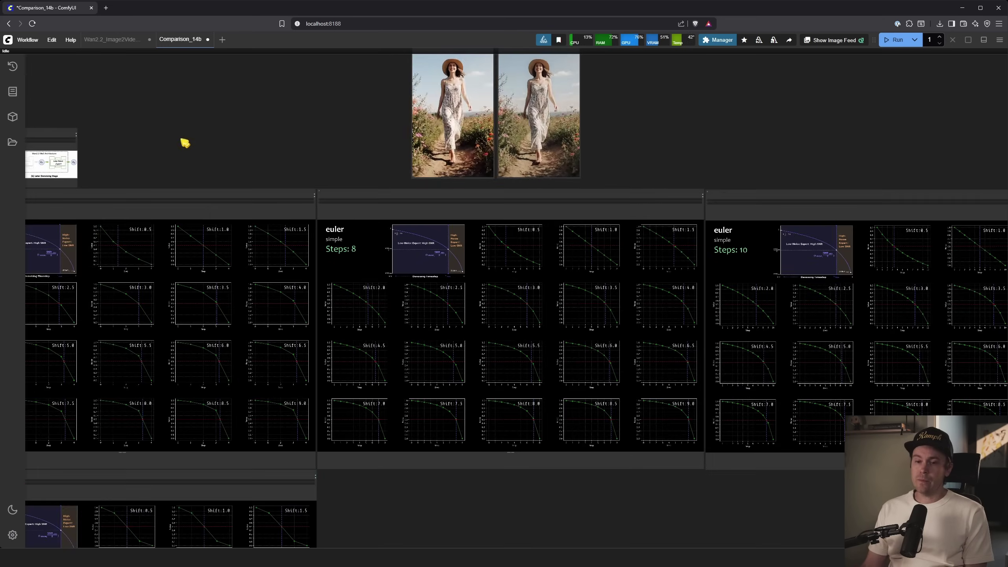
{"action": "left_click_drag", "start_coordinate": [185, 142], "coordinate": [412, 26]}
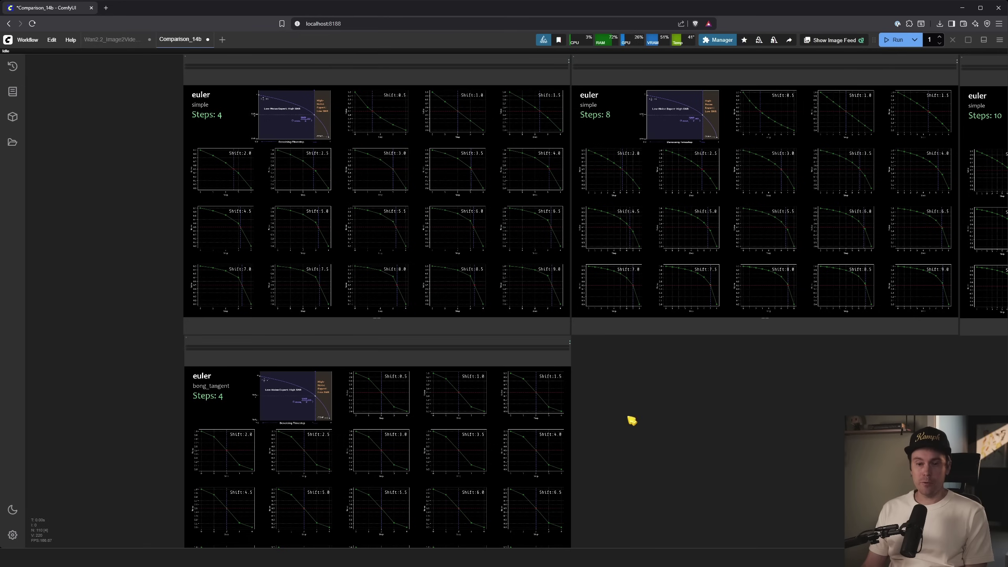
Zoom into the bong_tangent 4-step grid header and Shift:5.0 plot, then back out to the full grid
{"action": "scroll", "coordinate": [646, 437], "scroll_direction": "down", "scroll_amount": 5}
{"action": "scroll", "coordinate": [363, 326], "scroll_direction": "up", "scroll_amount": 6}
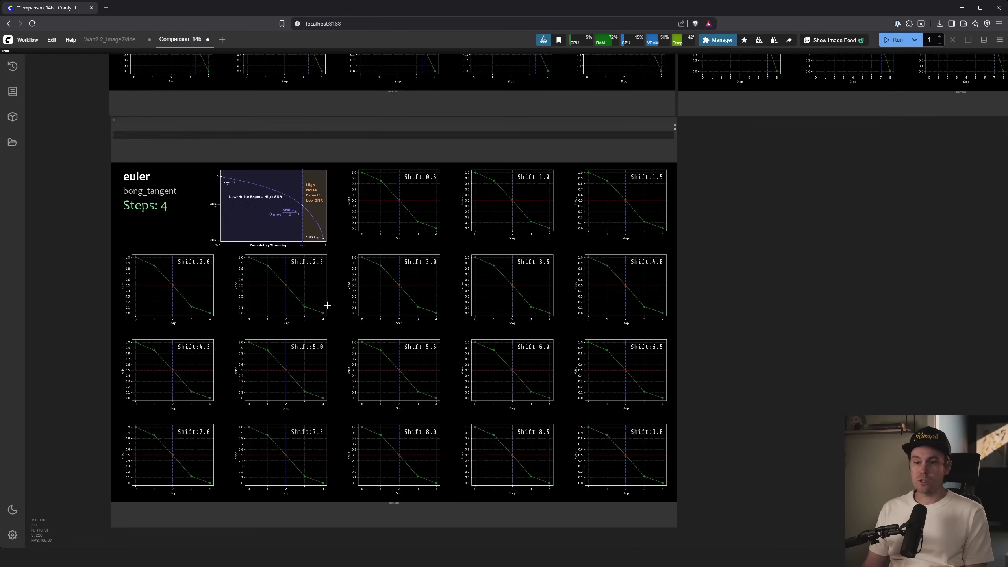
{"action": "scroll", "coordinate": [100, 169], "scroll_direction": "up", "scroll_amount": 10}
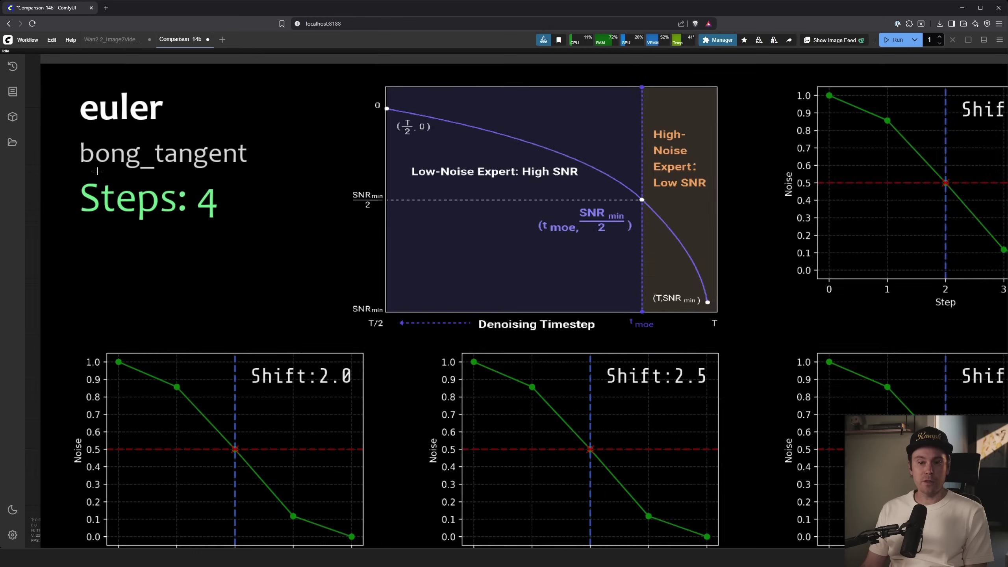
{"action": "scroll", "coordinate": [187, 272], "scroll_direction": "down", "scroll_amount": 5}
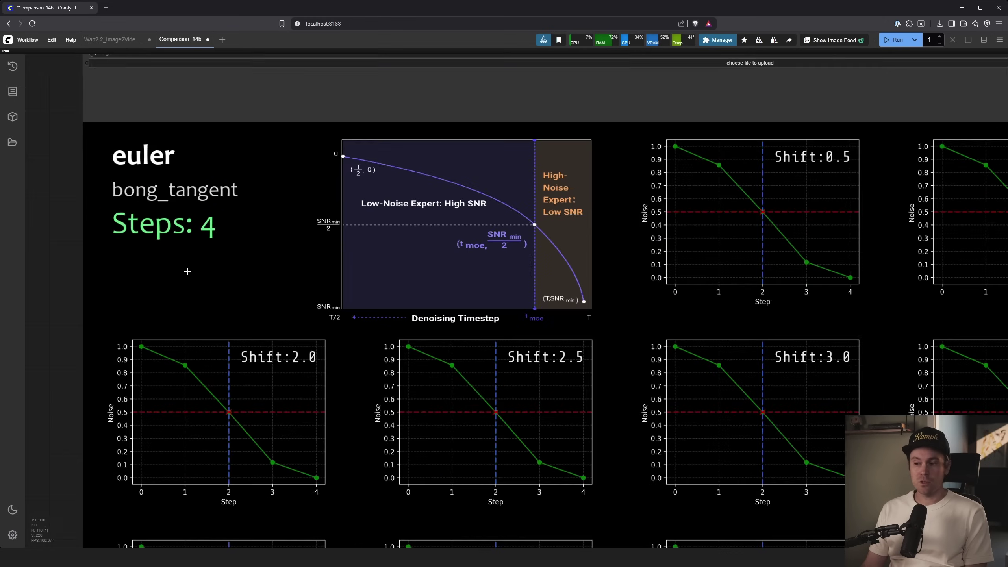
{"action": "scroll", "coordinate": [713, 476], "scroll_direction": "down", "scroll_amount": 5}
{"action": "left_click_drag", "start_coordinate": [299, 460], "coordinate": [180, 321]}
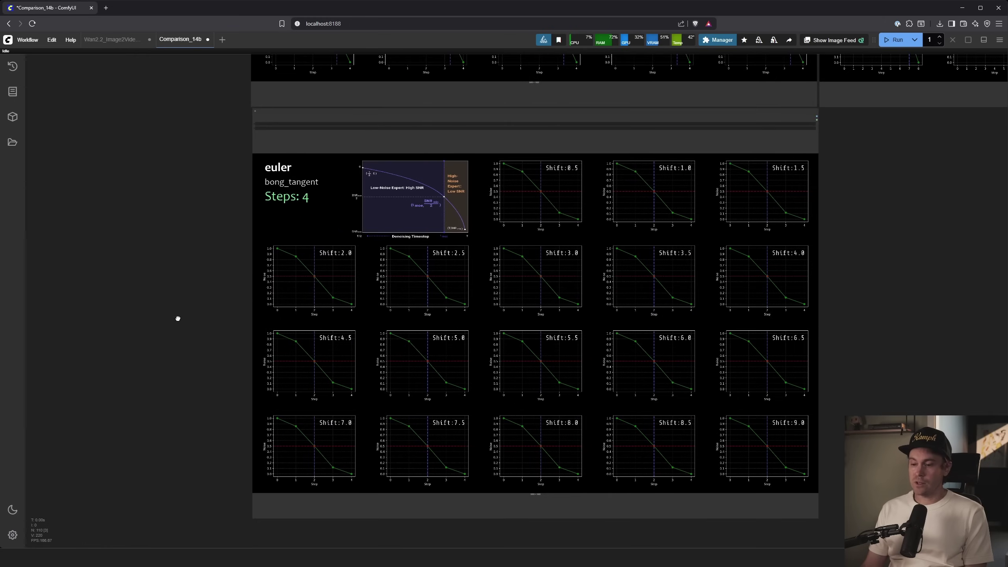
{"action": "scroll", "coordinate": [448, 364], "scroll_direction": "up", "scroll_amount": 8}
{"action": "scroll", "coordinate": [428, 368], "scroll_direction": "up", "scroll_amount": 10}
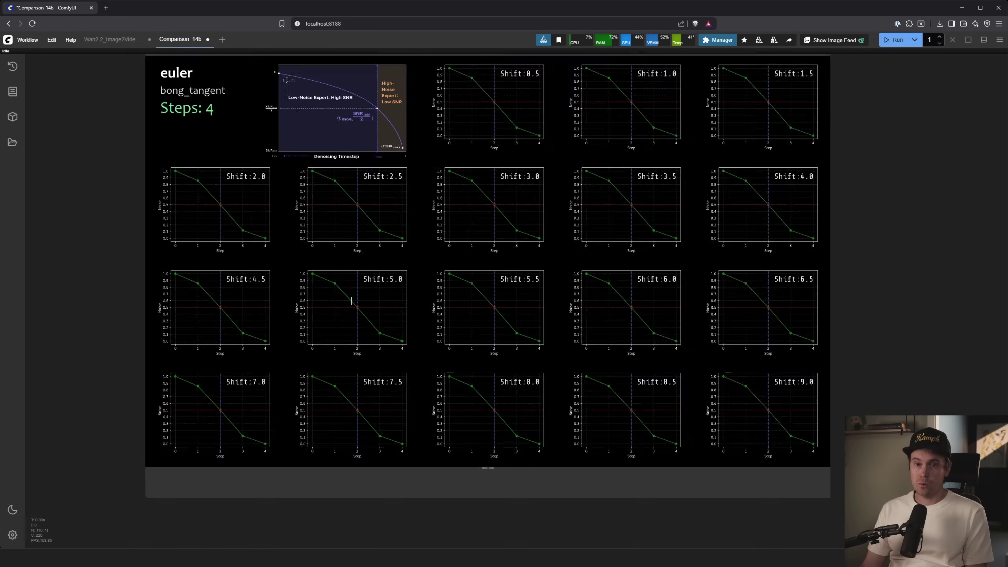
{"action": "scroll", "coordinate": [350, 302], "scroll_direction": "down", "scroll_amount": 20}
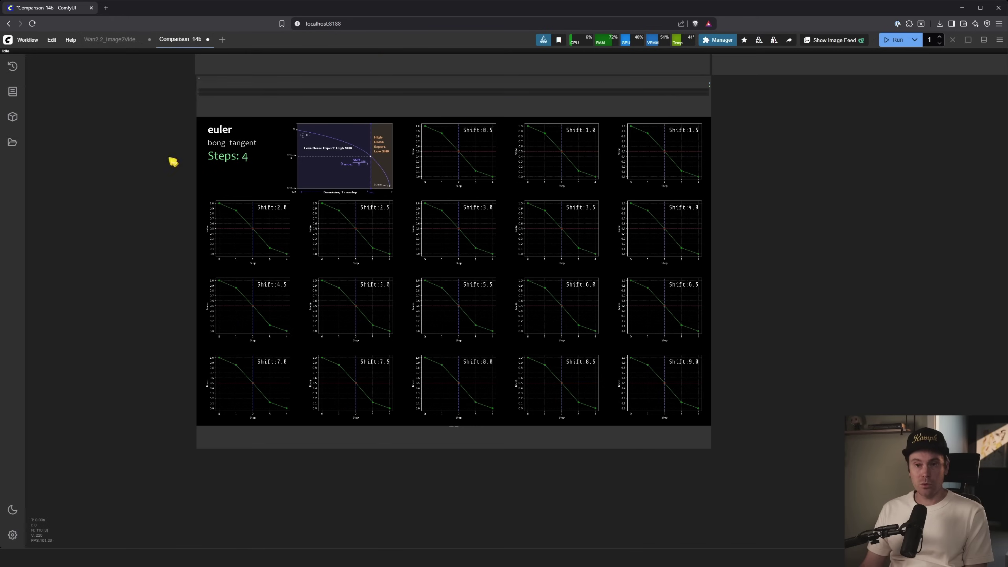
Move over to the euler bong_tangent Steps 20 grid and inspect its Shift 5.0 and 5.5 curves
{"action": "left_click", "coordinate": [112, 40]}
{"action": "scroll", "coordinate": [535, 227], "scroll_direction": "down", "scroll_amount": 3}
{"action": "scroll", "coordinate": [569, 232], "scroll_direction": "up", "scroll_amount": 3}
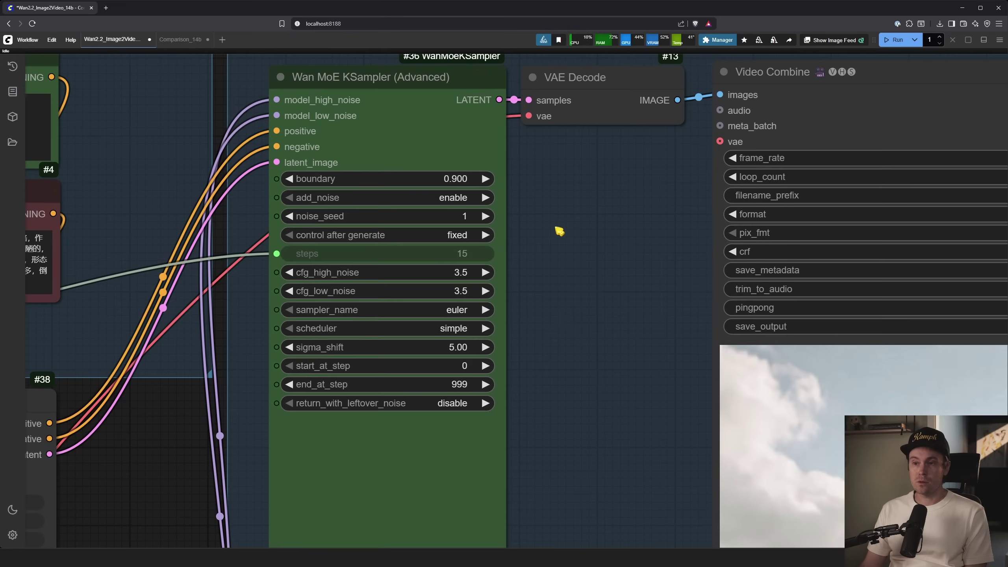
{"action": "scroll", "coordinate": [532, 230], "scroll_direction": "up", "scroll_amount": 2}
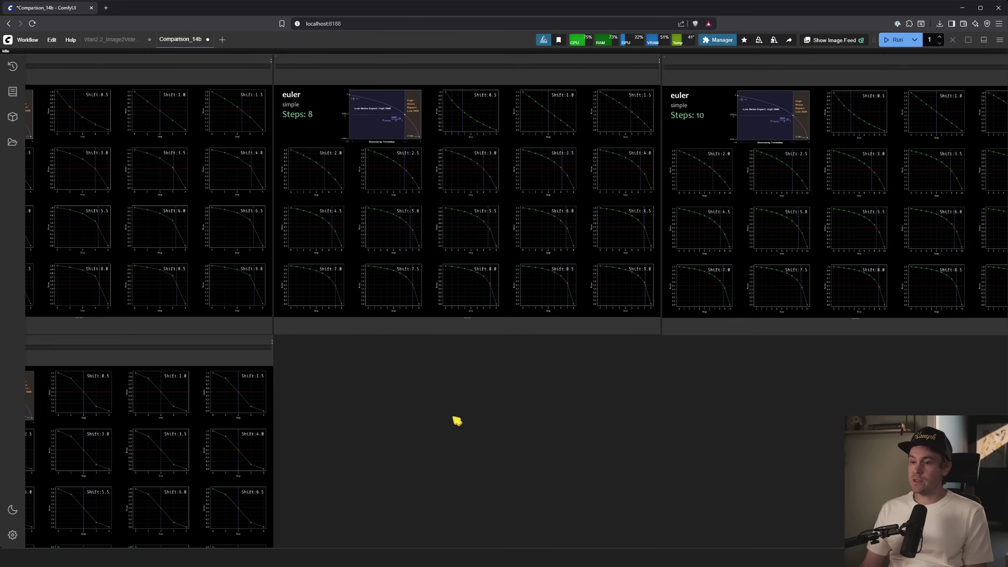
{"action": "left_click_drag", "start_coordinate": [457, 420], "coordinate": [231, 441]}
{"action": "left_click_drag", "start_coordinate": [344, 457], "coordinate": [200, 263]}
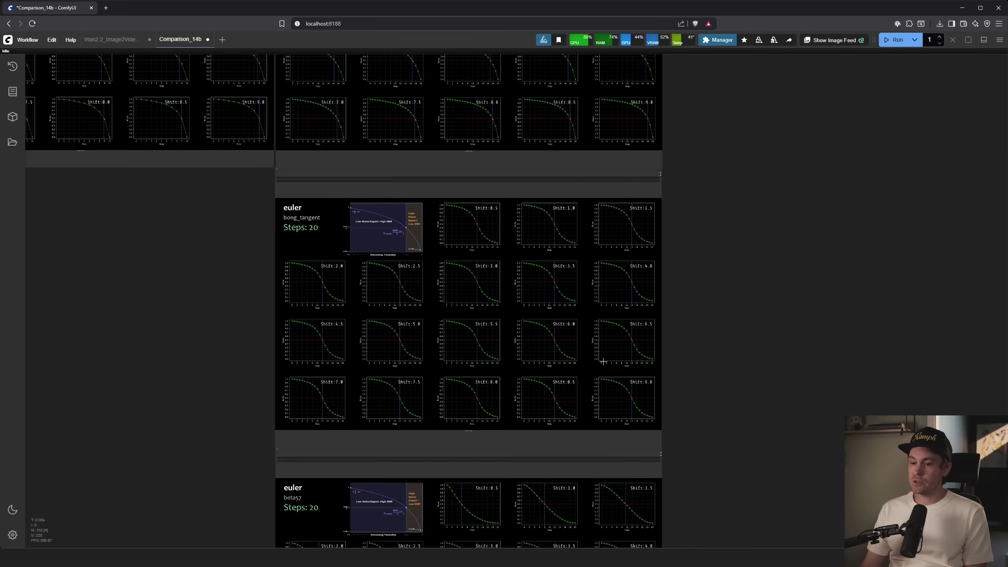
Bring up the euler beta57 Steps 20 grid and zoom into its Shift 1.0 plot
{"action": "left_click_drag", "start_coordinate": [697, 443], "coordinate": [686, 164]}
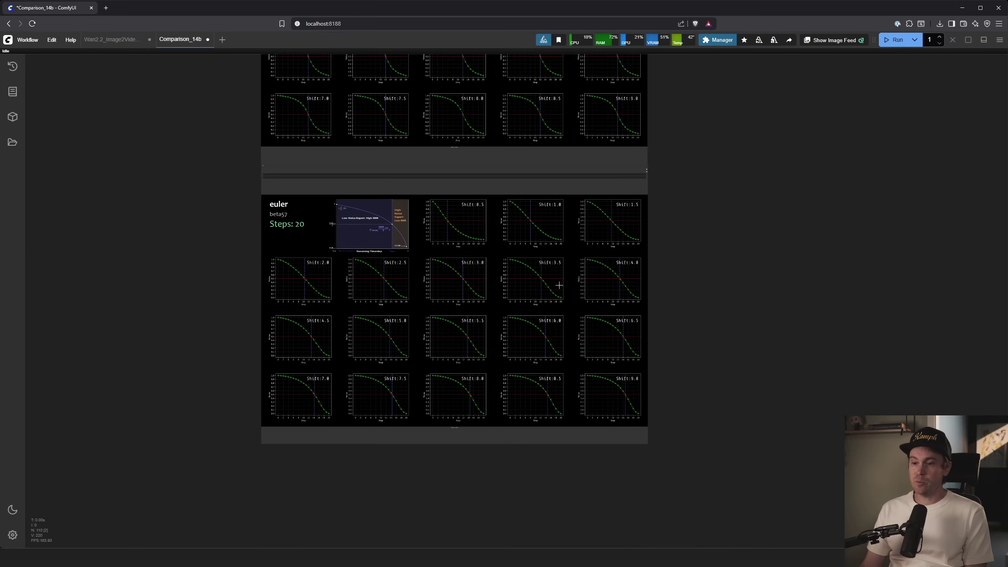
{"action": "scroll", "coordinate": [396, 278], "scroll_direction": "up", "scroll_amount": 7}
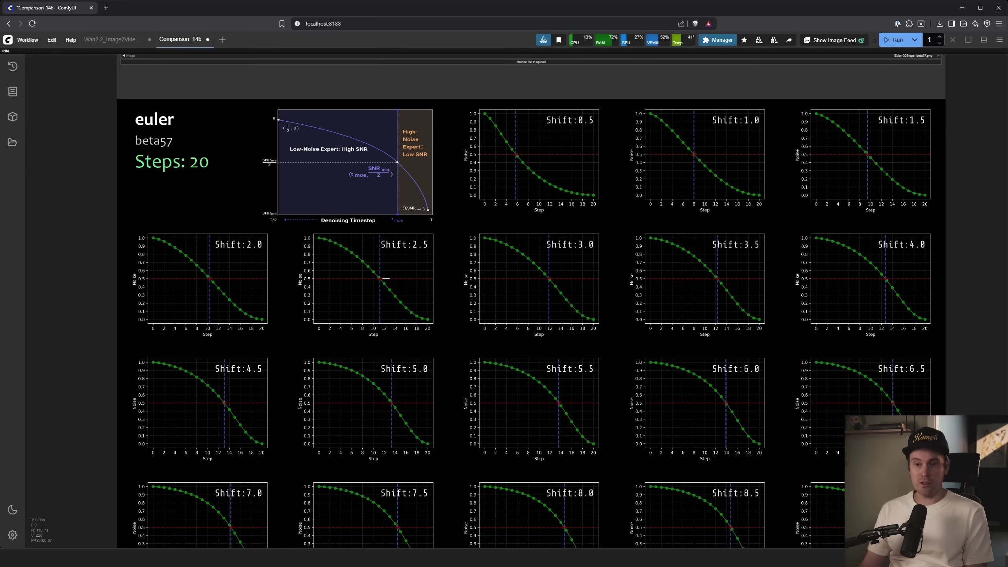
{"action": "left_click_drag", "start_coordinate": [945, 309], "coordinate": [919, 237]}
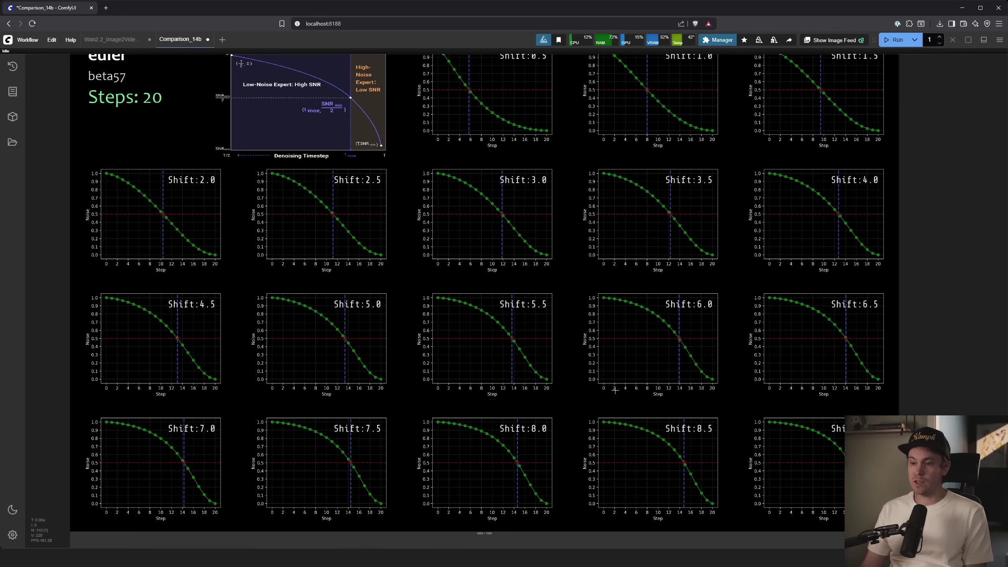
{"action": "scroll", "coordinate": [378, 377], "scroll_direction": "up", "scroll_amount": 10}
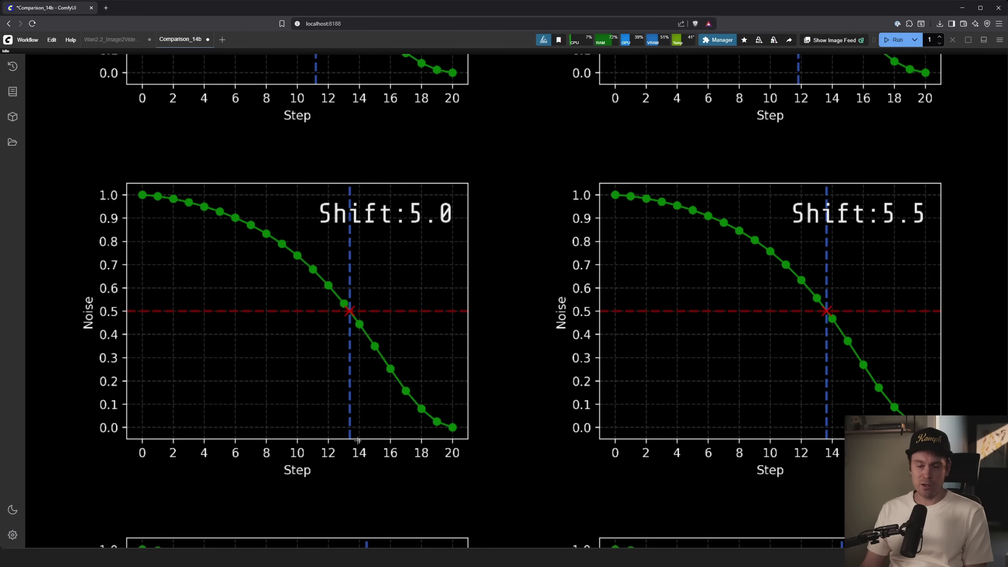
{"action": "scroll", "coordinate": [374, 448], "scroll_direction": "down", "scroll_amount": 10}
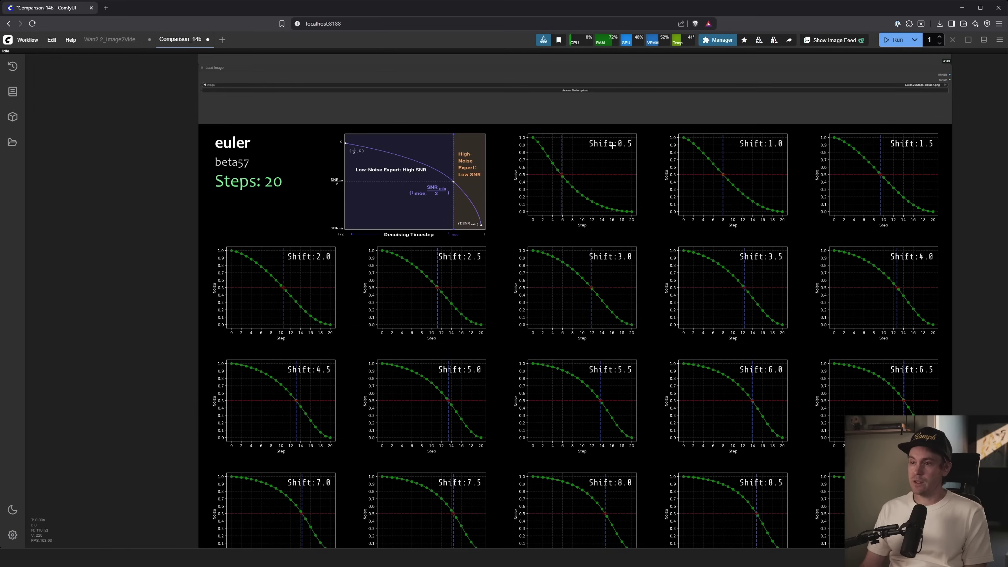
{"action": "scroll", "coordinate": [768, 169], "scroll_direction": "up", "scroll_amount": 10}
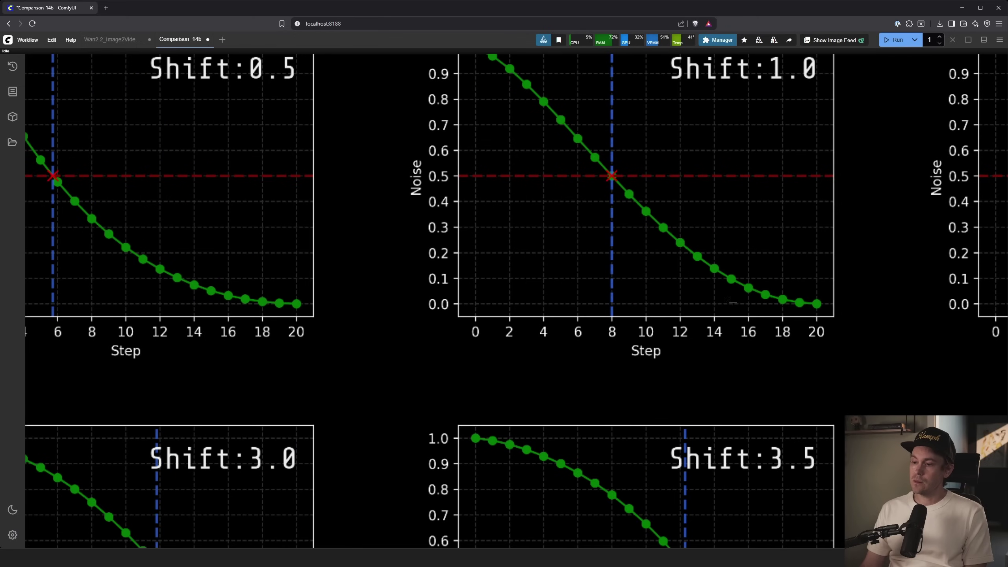
Pan from the shift-chart overview across the 10-, 15- and 30-step comparison groups
{"action": "scroll", "coordinate": [634, 337], "scroll_direction": "down", "scroll_amount": 10}
{"action": "scroll", "coordinate": [513, 331], "scroll_direction": "up", "scroll_amount": 3}
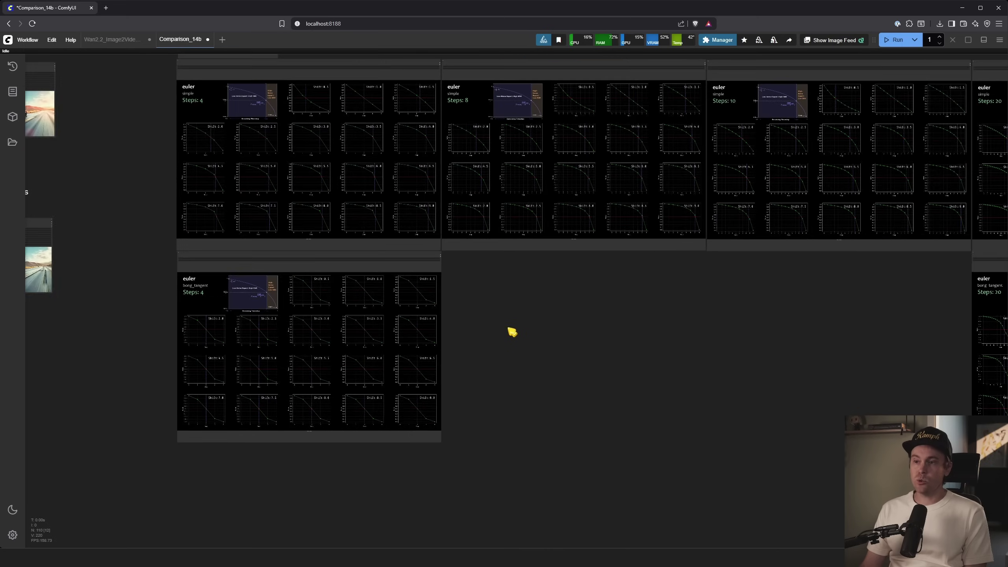
{"action": "left_click_drag", "start_coordinate": [513, 322], "coordinate": [434, 344]}
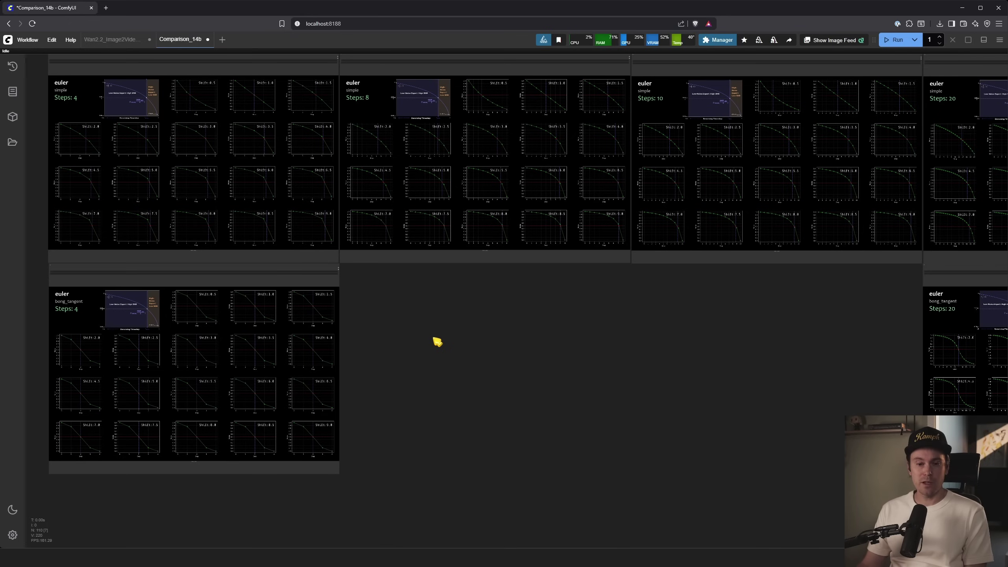
{"action": "left_click_drag", "start_coordinate": [523, 308], "coordinate": [770, 512]}
{"action": "left_click_drag", "start_coordinate": [236, 299], "coordinate": [589, 242]}
{"action": "left_click_drag", "start_coordinate": [70, 144], "coordinate": [509, 293]}
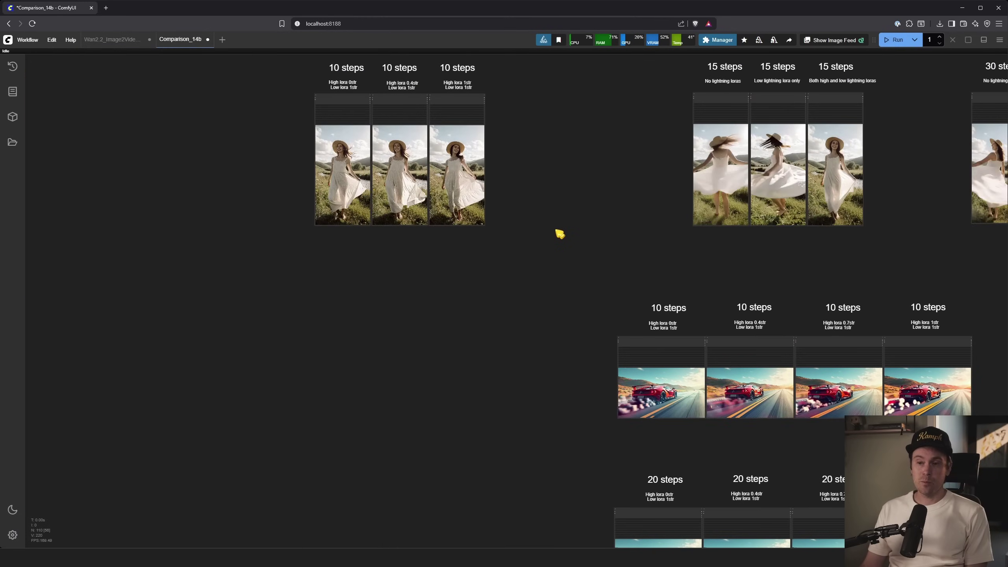
{"action": "left_click_drag", "start_coordinate": [560, 232], "coordinate": [319, 353]}
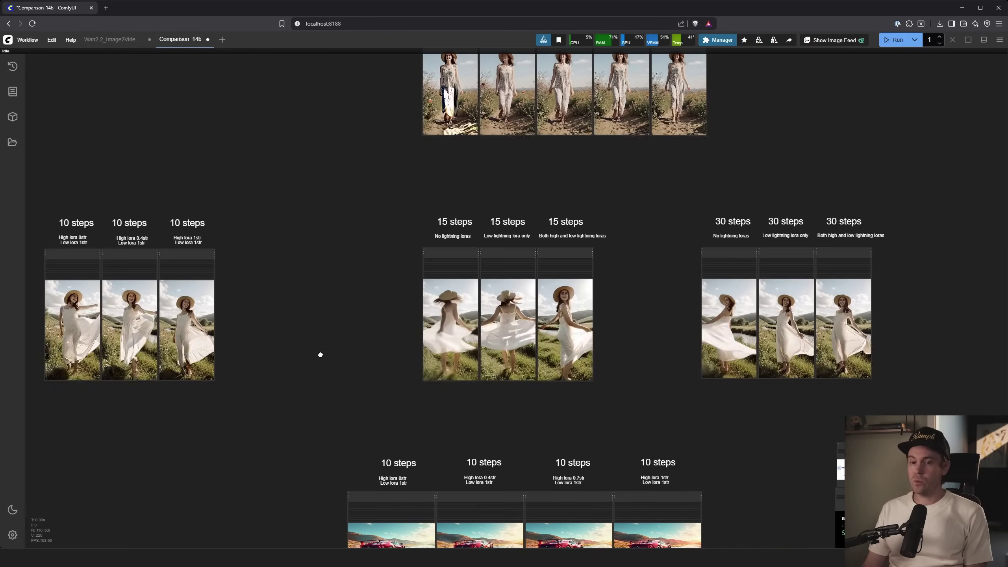
Zoom into the 10-step car row with high LoRA strengths 0, 0.4, 0.7 and 1
{"action": "left_click_drag", "start_coordinate": [319, 337], "coordinate": [241, 137]}
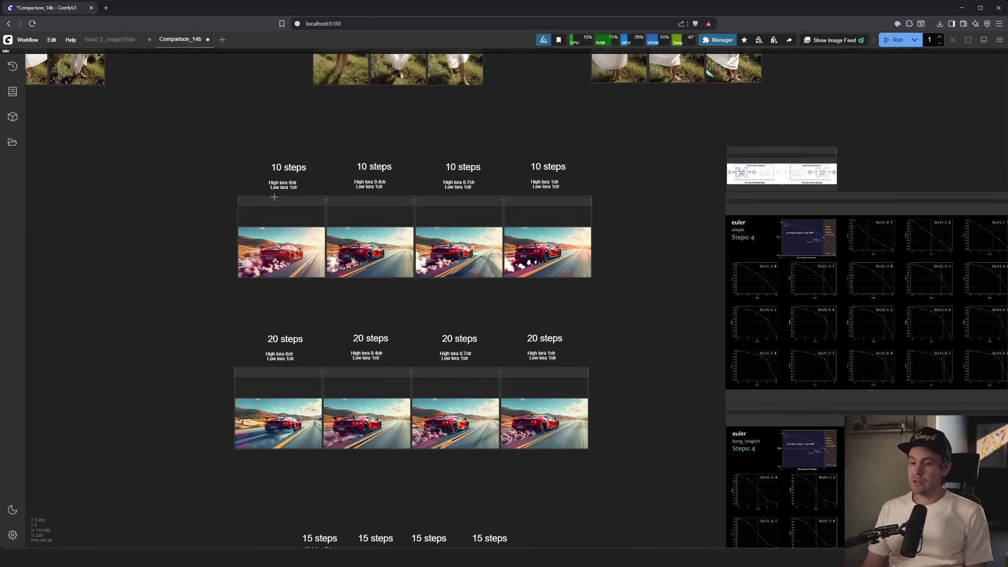
{"action": "scroll", "coordinate": [357, 249], "scroll_direction": "up", "scroll_amount": 9}
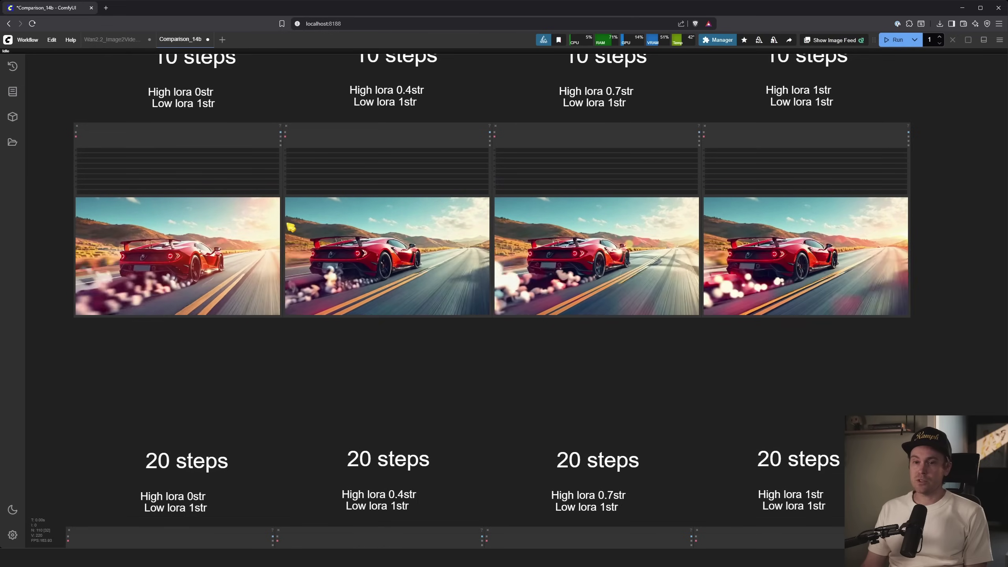
{"action": "left_click_drag", "start_coordinate": [74, 70], "coordinate": [137, 124]}
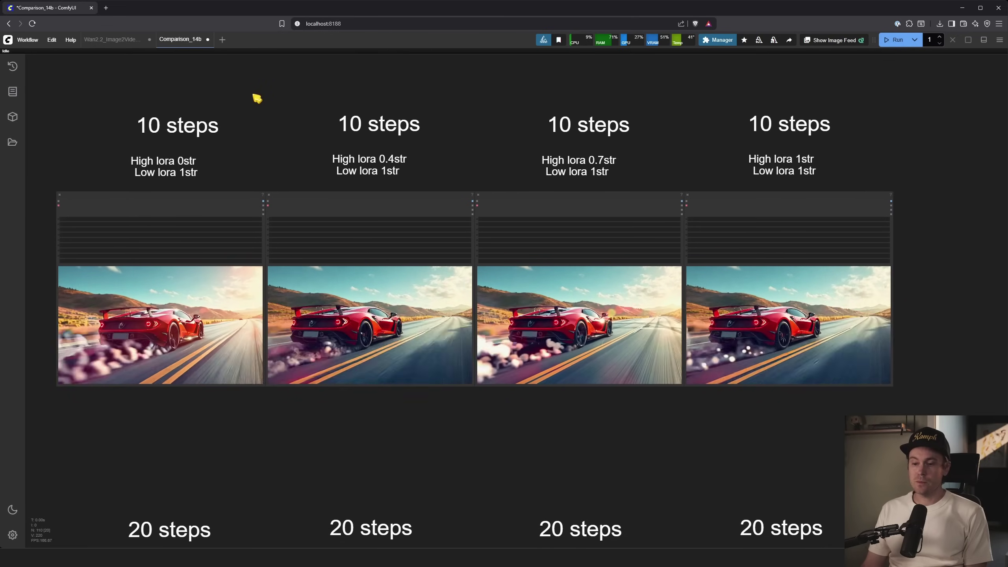
{"action": "scroll", "coordinate": [313, 104], "scroll_direction": "up", "scroll_amount": 2}
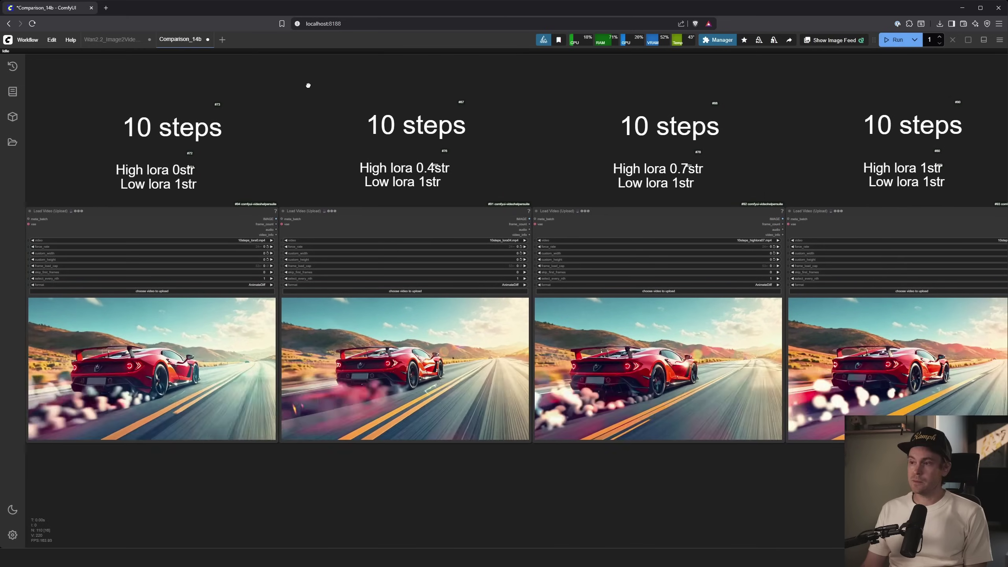
{"action": "left_click_drag", "start_coordinate": [307, 85], "coordinate": [295, 79]}
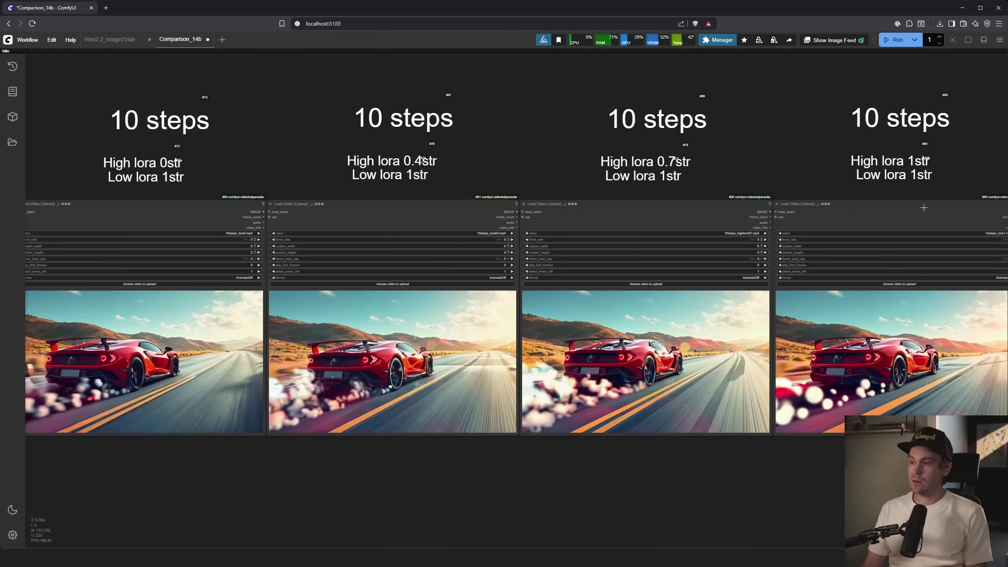
{"action": "left_click_drag", "start_coordinate": [630, 459], "coordinate": [646, 455]}
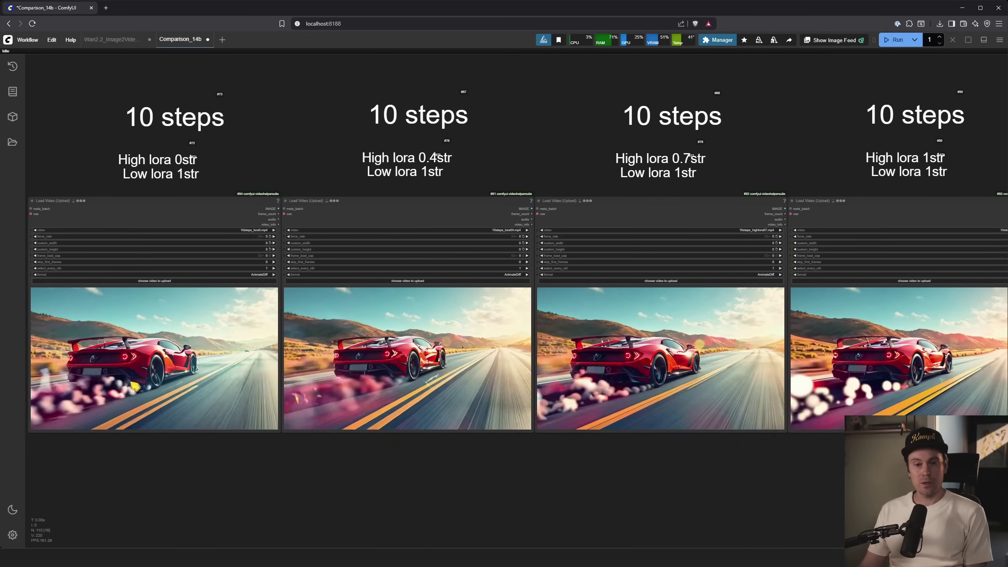
Shift the view down to the 20-step car clips with high LoRA 0, 0.4, 0.7 and 1
{"action": "scroll", "coordinate": [135, 385], "scroll_direction": "down", "scroll_amount": 10}
{"action": "left_click_drag", "start_coordinate": [301, 167], "coordinate": [307, 102]}
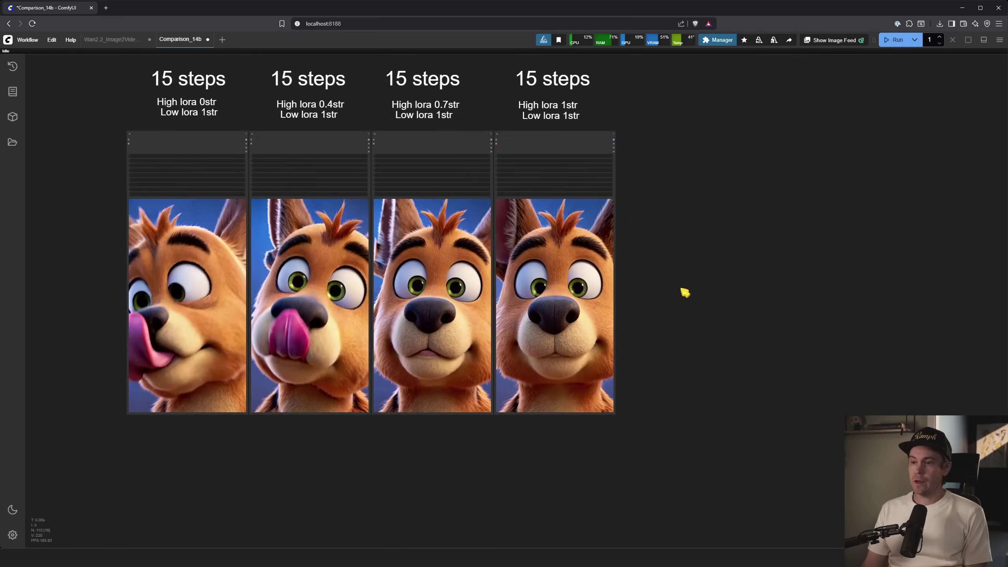
Zoom in and pan across the 15-step cartoon dog LoRA-strength comparison videos
{"action": "scroll", "coordinate": [681, 288], "scroll_direction": "up", "scroll_amount": 4}
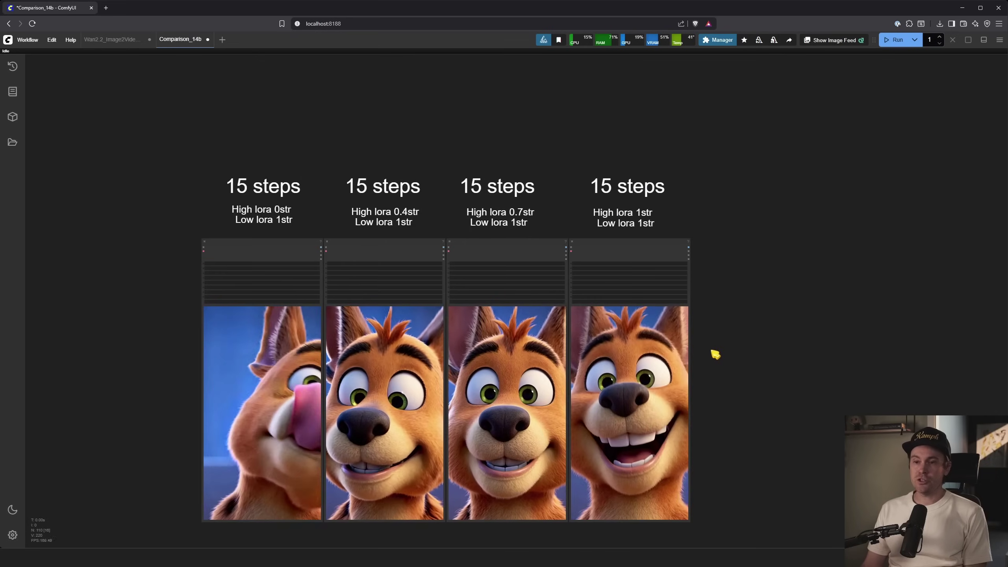
{"action": "left_click_drag", "start_coordinate": [733, 349], "coordinate": [795, 273]}
{"action": "scroll", "coordinate": [795, 278], "scroll_direction": "up", "scroll_amount": 1}
{"action": "left_click_drag", "start_coordinate": [792, 308], "coordinate": [847, 310]}
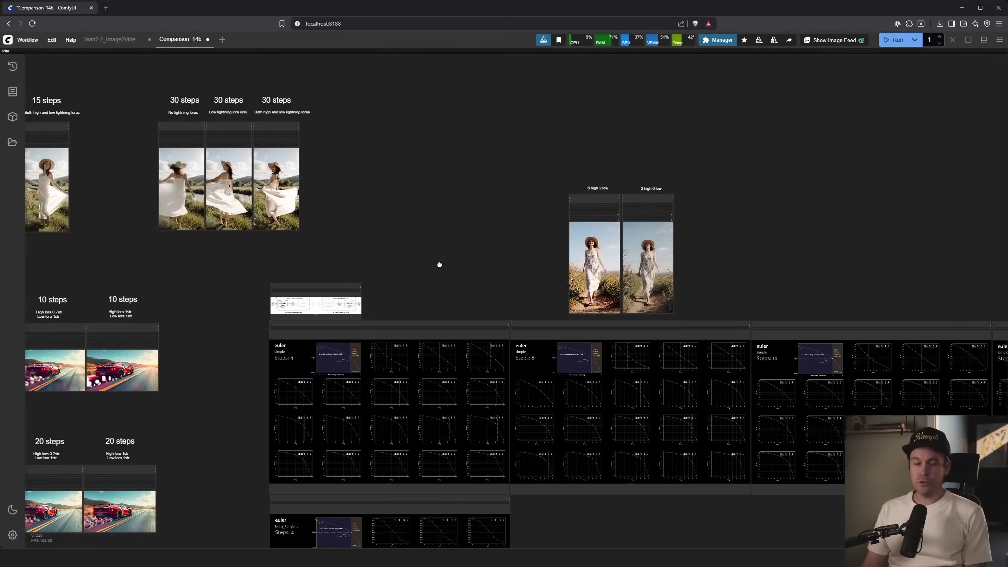
Zoom in and out on the euler Steps:4 shift charts to compare them
{"action": "scroll", "coordinate": [441, 266], "scroll_direction": "up", "scroll_amount": 2}
{"action": "scroll", "coordinate": [403, 270], "scroll_direction": "up", "scroll_amount": 5}
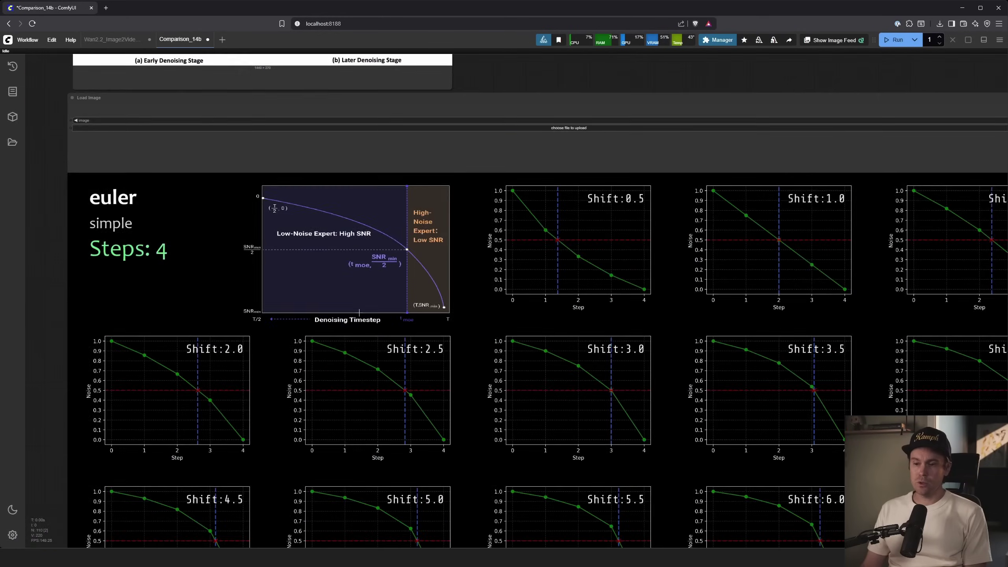
{"action": "scroll", "coordinate": [438, 94], "scroll_direction": "down", "scroll_amount": 2}
{"action": "scroll", "coordinate": [281, 361], "scroll_direction": "up", "scroll_amount": 2}
{"action": "scroll", "coordinate": [280, 360], "scroll_direction": "up", "scroll_amount": 3}
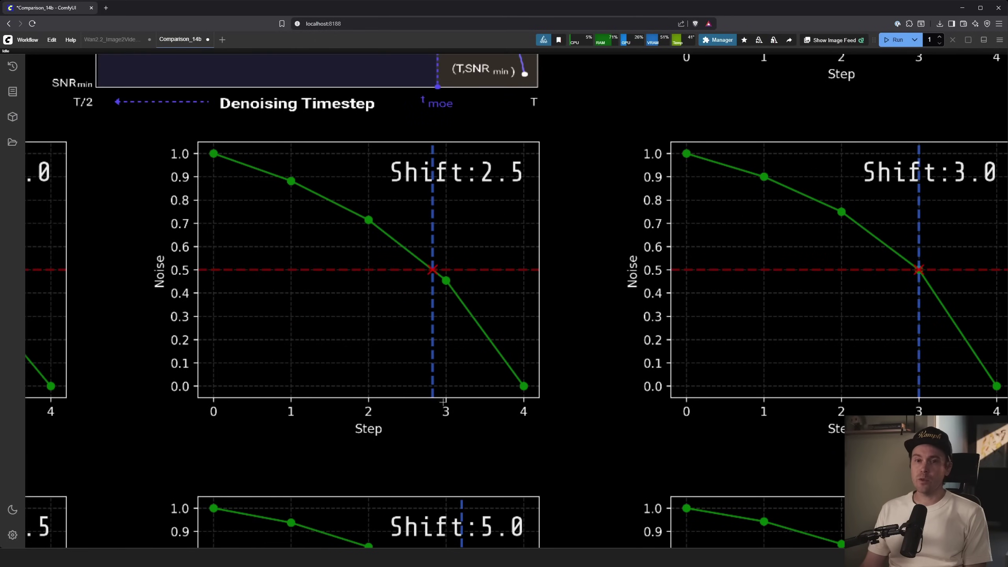
{"action": "scroll", "coordinate": [468, 277], "scroll_direction": "down", "scroll_amount": 6}
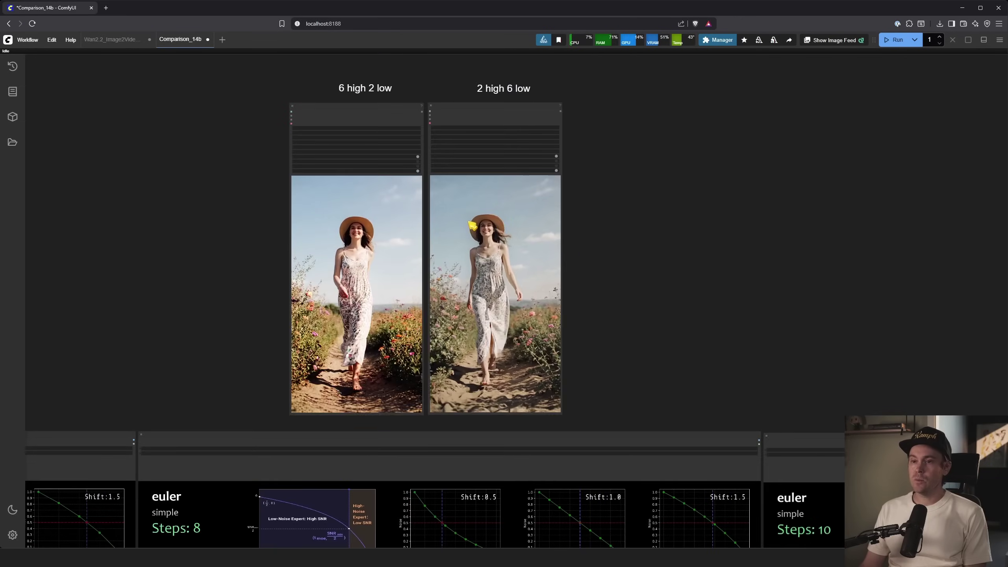
{"action": "scroll", "coordinate": [421, 228], "scroll_direction": "up", "scroll_amount": 3}
Pan and zoom over the 6 high 2 low and 2 high 6 low step-split videos side by side
{"action": "left_click_drag", "start_coordinate": [765, 247], "coordinate": [732, 252]}
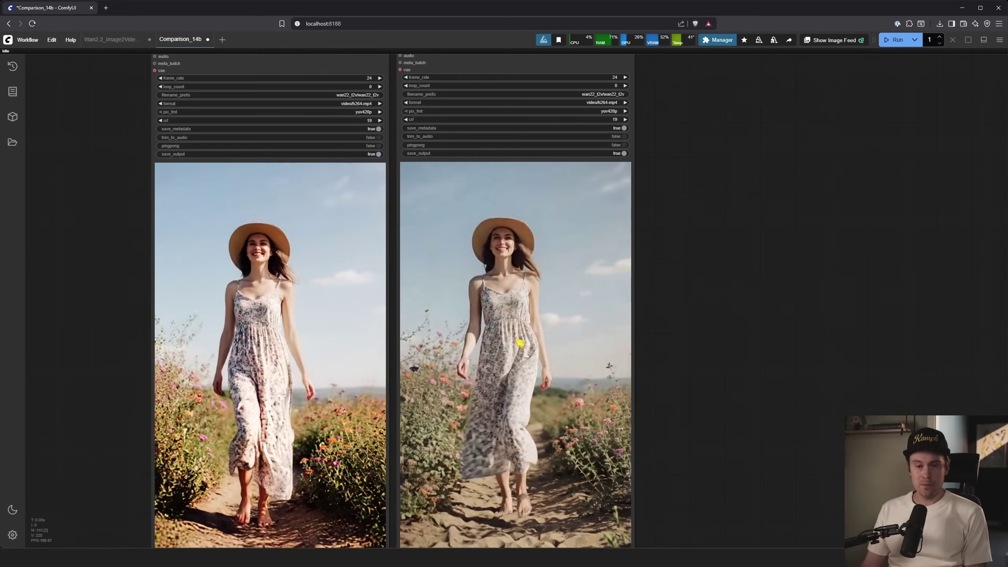
{"action": "left_click_drag", "start_coordinate": [645, 248], "coordinate": [620, 301]}
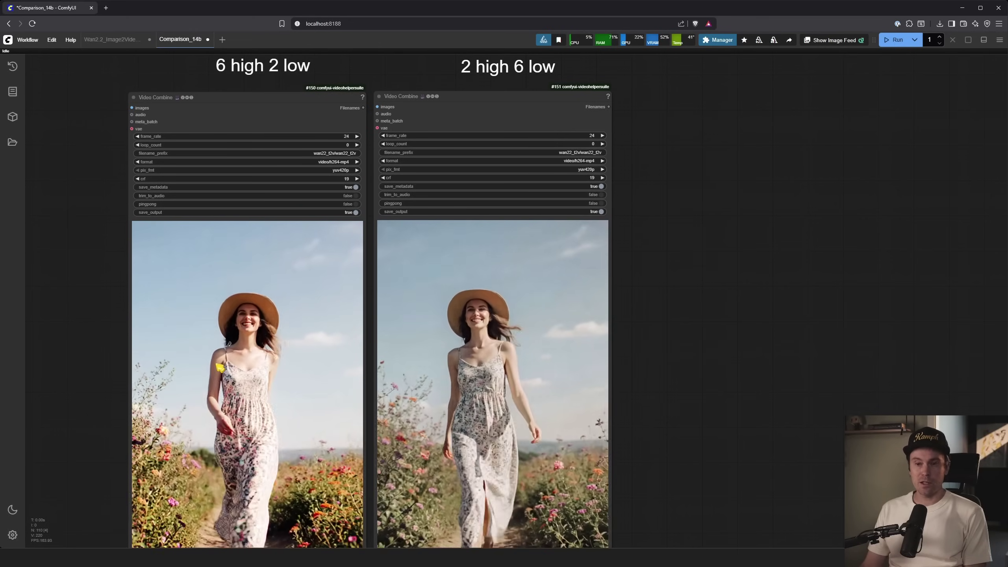
{"action": "left_click_drag", "start_coordinate": [107, 485], "coordinate": [119, 350]}
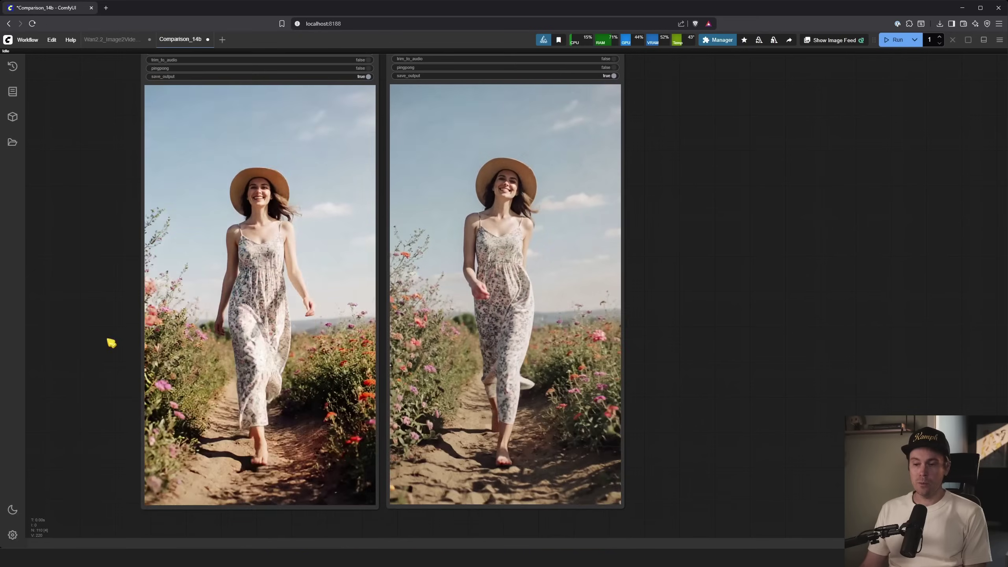
{"action": "scroll", "coordinate": [170, 397], "scroll_direction": "up", "scroll_amount": 12}
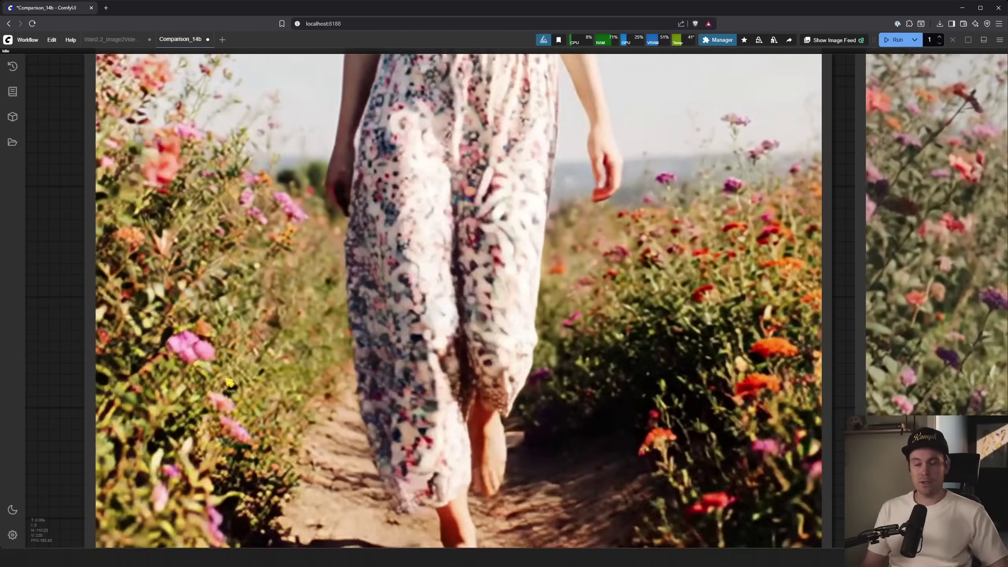
{"action": "left_click_drag", "start_coordinate": [820, 386], "coordinate": [134, 386]}
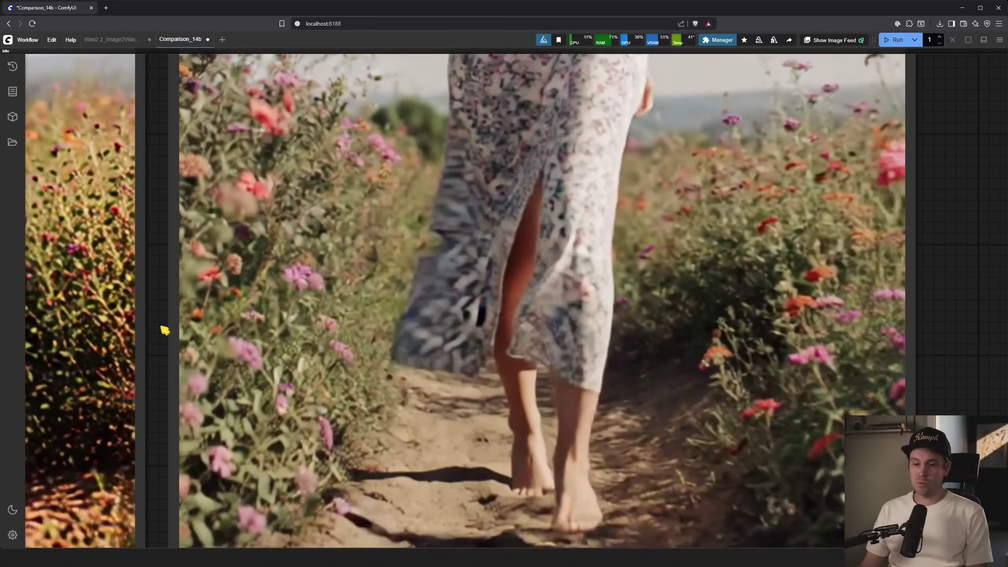
{"action": "left_click_drag", "start_coordinate": [165, 329], "coordinate": [407, 337]}
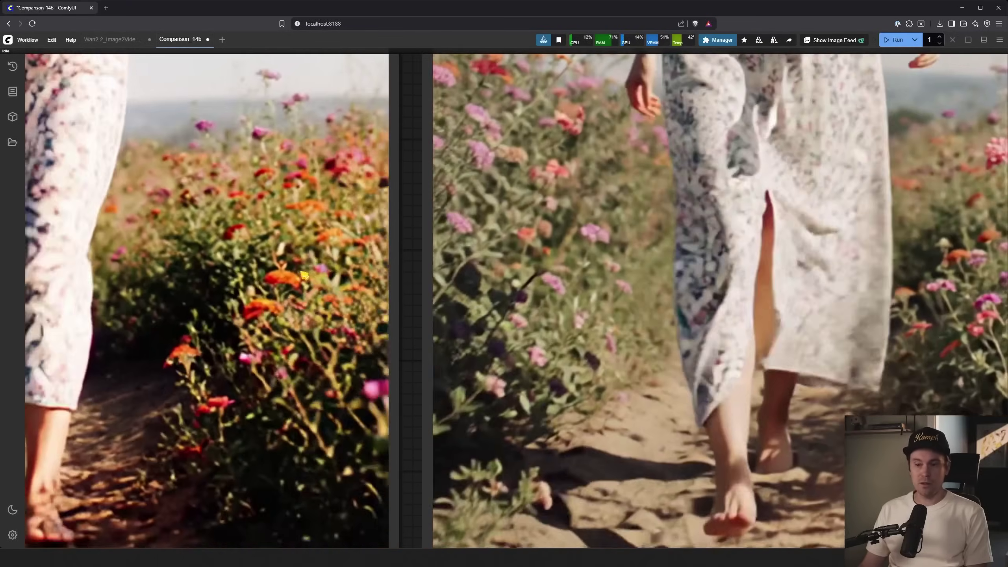
{"action": "scroll", "coordinate": [701, 357], "scroll_direction": "down", "scroll_amount": 10}
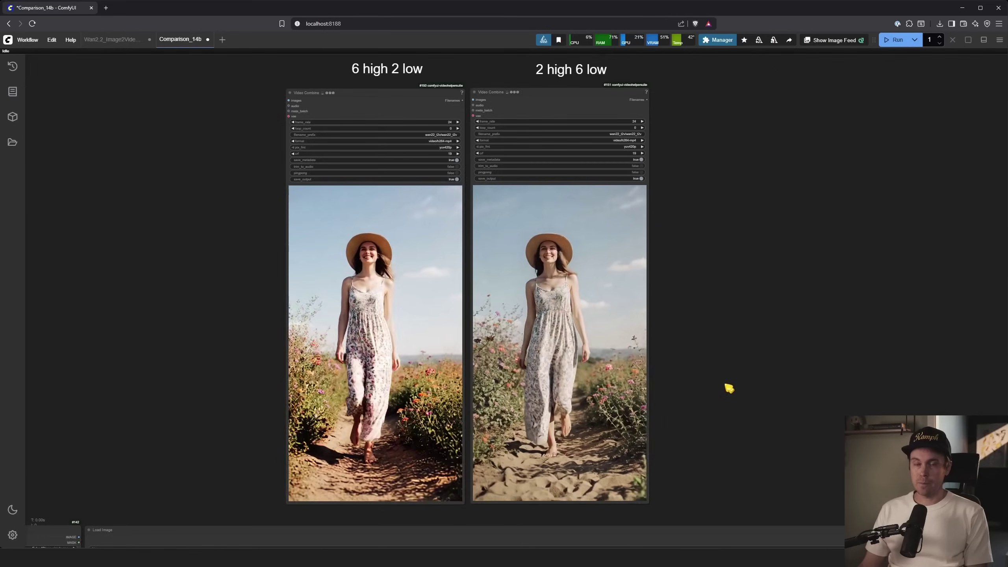
{"action": "scroll", "coordinate": [719, 379], "scroll_direction": "down", "scroll_amount": 5}
Switch to the Wan2.2_Image2Video workflow tab
{"action": "left_click_drag", "start_coordinate": [344, 383], "coordinate": [479, 218]}
{"action": "left_click", "coordinate": [111, 41]}
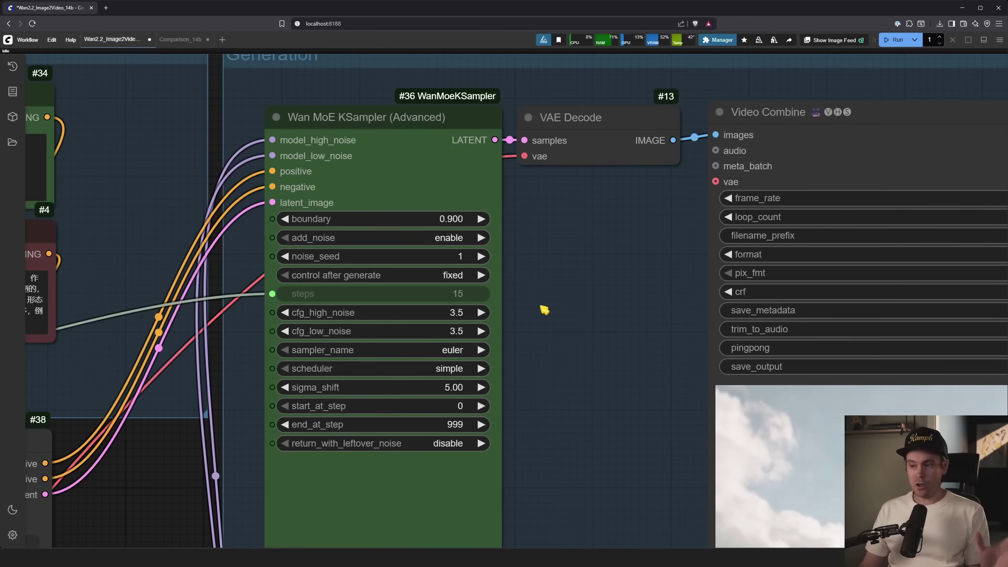
{"action": "scroll", "coordinate": [570, 326], "scroll_direction": "down", "scroll_amount": 6}
{"action": "scroll", "coordinate": [569, 327], "scroll_direction": "down", "scroll_amount": 3}
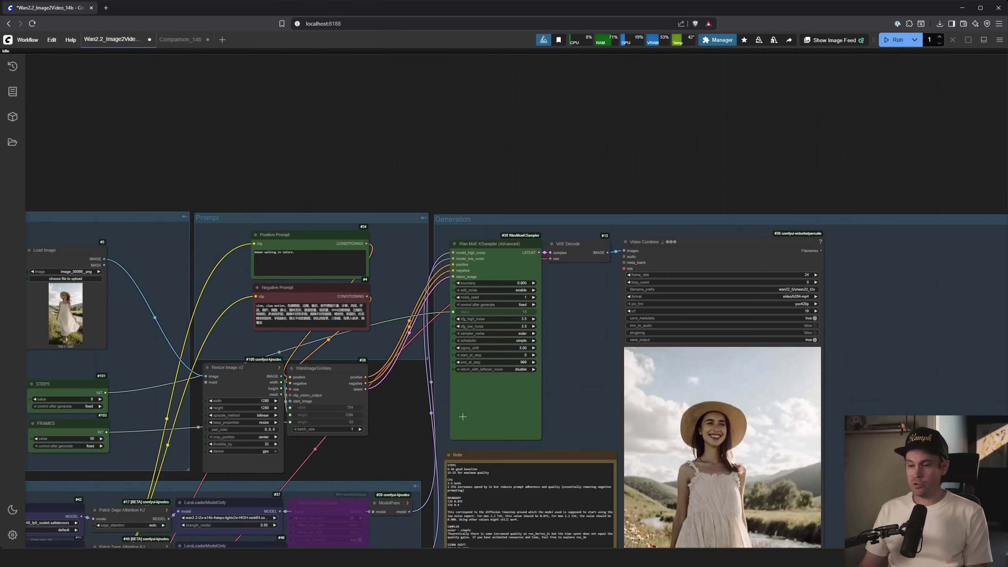
Inspect the Load Image and STEPS/FRAMES nodes, then bring the LoraLoaderModelOnly nodes and Note into view
{"action": "left_click_drag", "start_coordinate": [399, 464], "coordinate": [505, 351]}
{"action": "scroll", "coordinate": [131, 238], "scroll_direction": "up", "scroll_amount": 5}
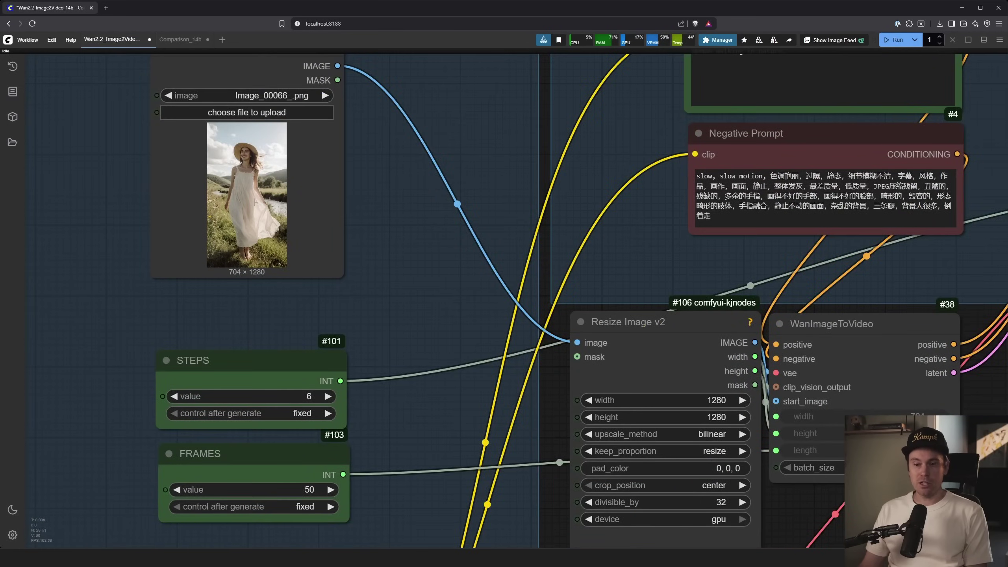
{"action": "scroll", "coordinate": [311, 417], "scroll_direction": "up", "scroll_amount": 3}
{"action": "scroll", "coordinate": [312, 417], "scroll_direction": "down", "scroll_amount": 5}
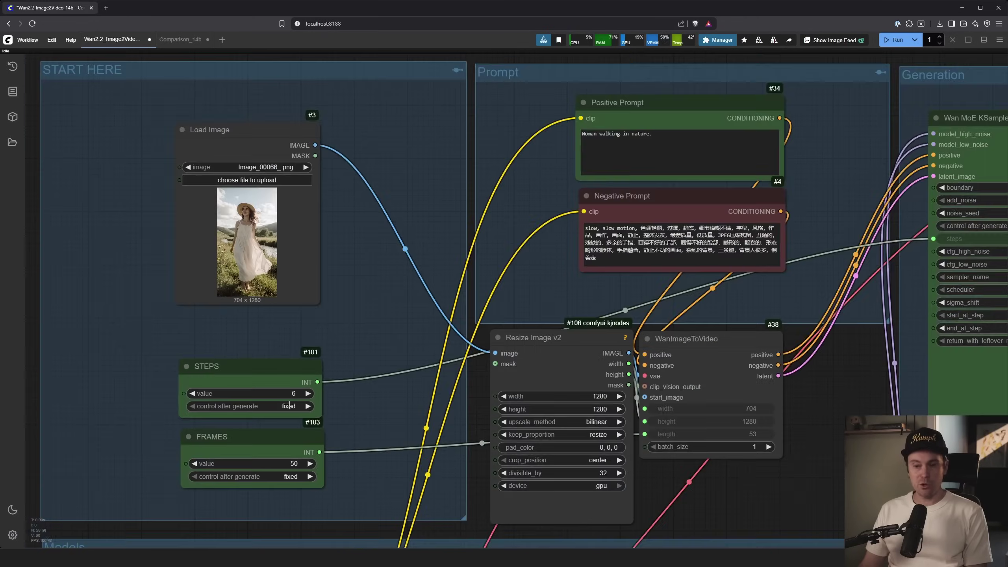
{"action": "scroll", "coordinate": [356, 349], "scroll_direction": "down", "scroll_amount": 1}
{"action": "scroll", "coordinate": [242, 343], "scroll_direction": "up", "scroll_amount": 5}
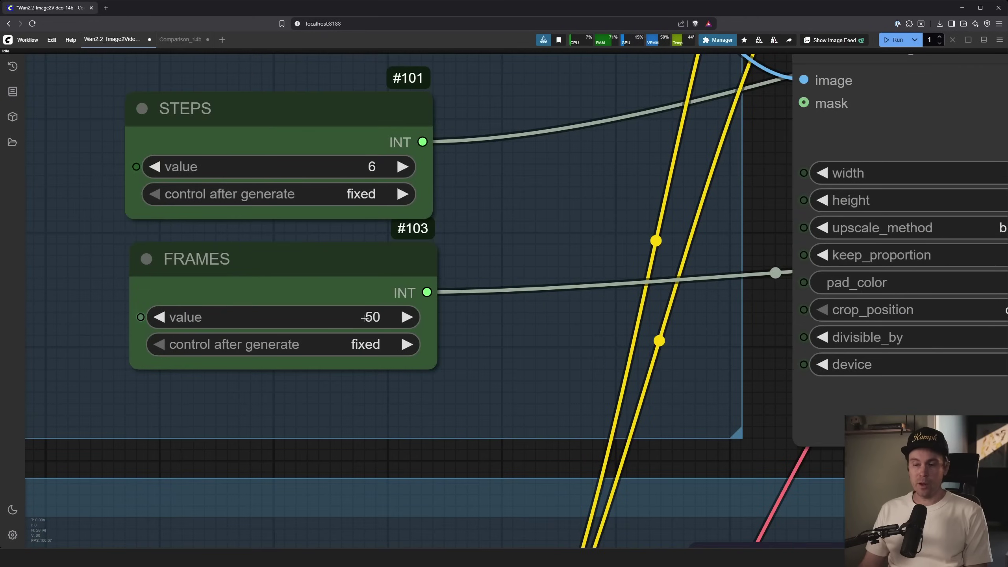
{"action": "scroll", "coordinate": [435, 461], "scroll_direction": "down", "scroll_amount": 5}
{"action": "left_click_drag", "start_coordinate": [685, 448], "coordinate": [326, 113]}
{"action": "left_click_drag", "start_coordinate": [836, 360], "coordinate": [558, 394]}
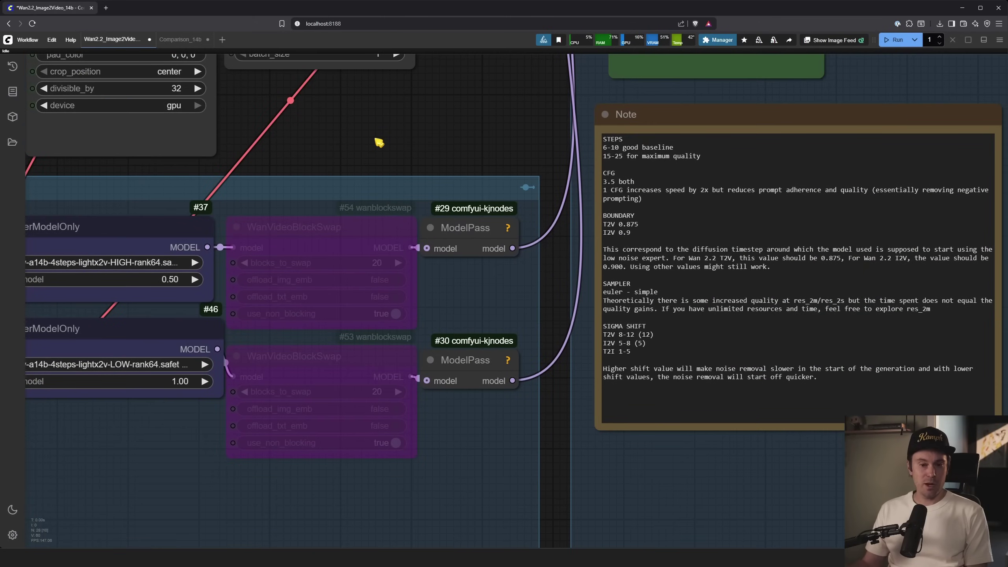
Bypass WanVideoBlockSwap nodes #53 and #54 with Ctrl+B, leaving nothing selected
{"action": "right_click", "coordinate": [441, 139]}
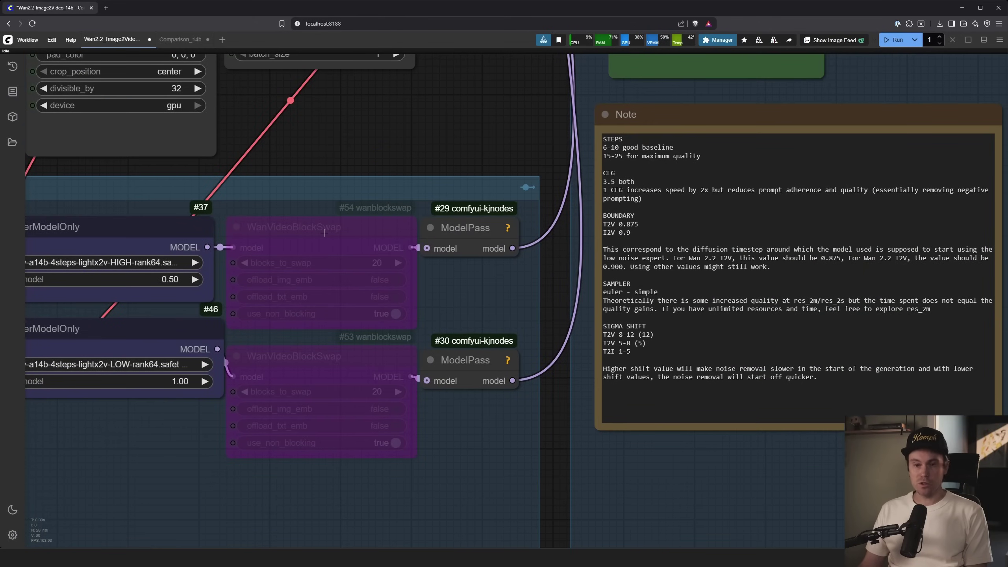
{"action": "left_click", "coordinate": [310, 227]}
{"action": "key", "text": "ctrl+b"}
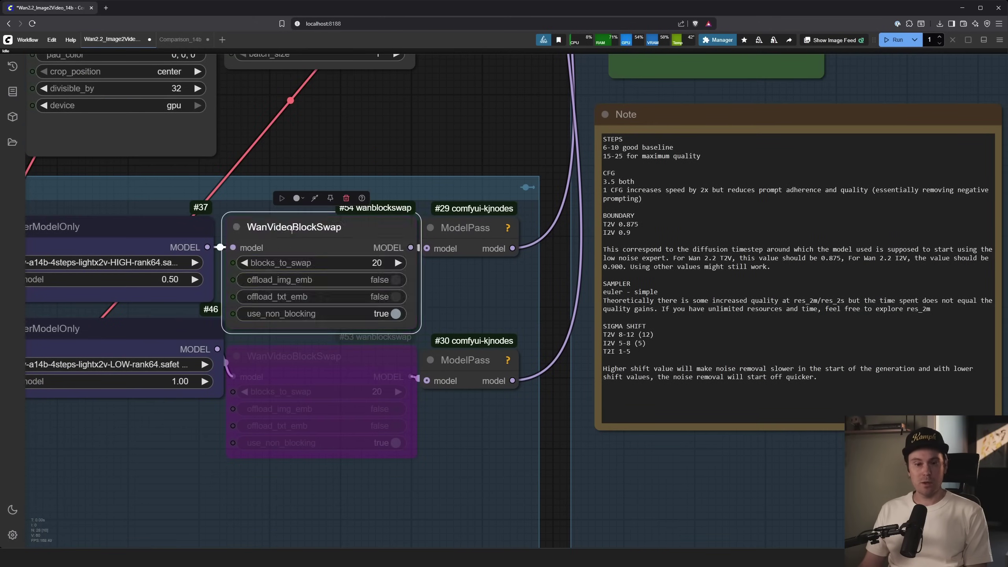
{"action": "left_click", "coordinate": [322, 360]}
{"action": "key", "text": "ctrl+b"}
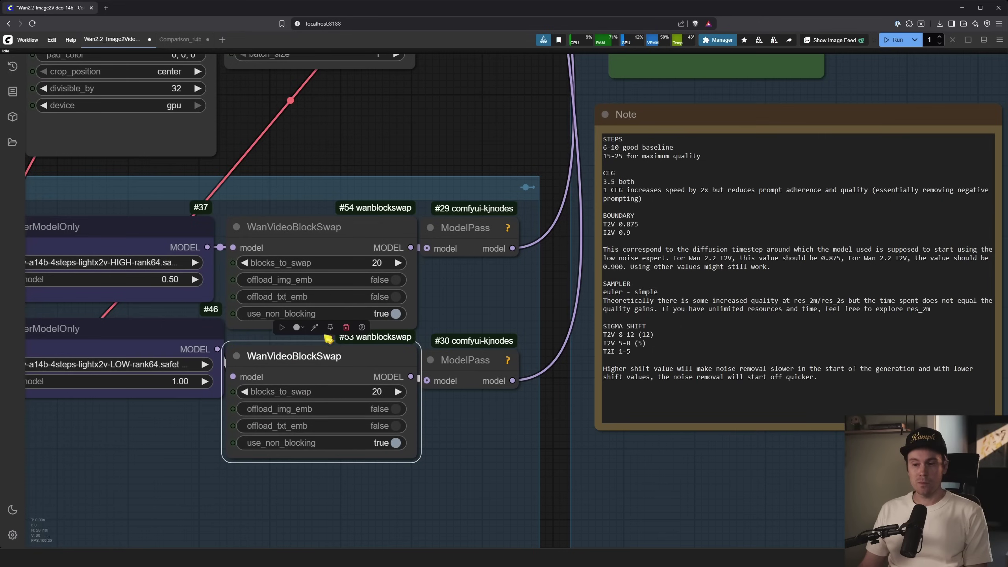
{"action": "key", "text": "ctrl+b"}
{"action": "left_click", "coordinate": [409, 227]}
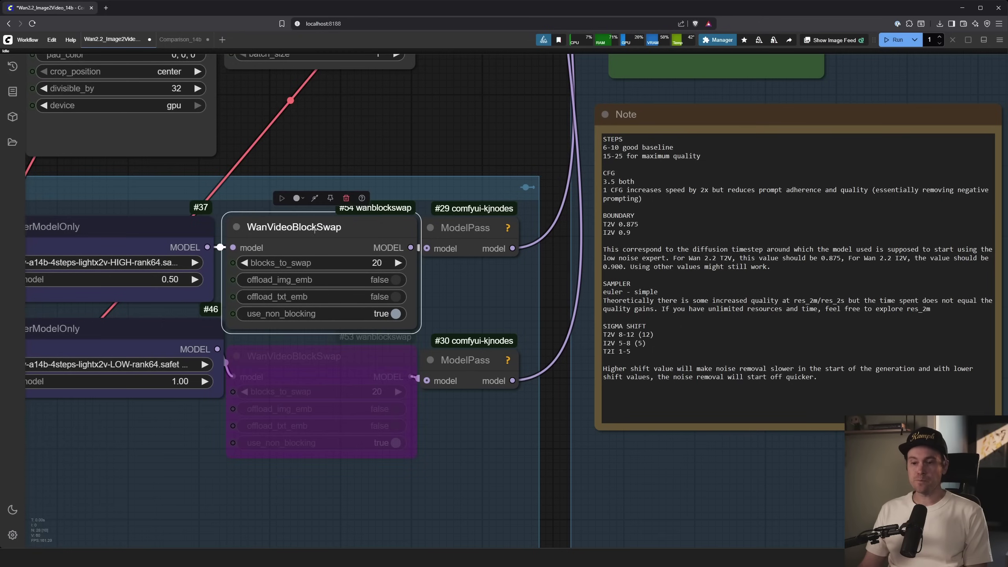
{"action": "key", "text": "ctrl+b"}
{"action": "left_click", "coordinate": [458, 126]}
{"action": "scroll", "coordinate": [449, 121], "scroll_direction": "down", "scroll_amount": 5}
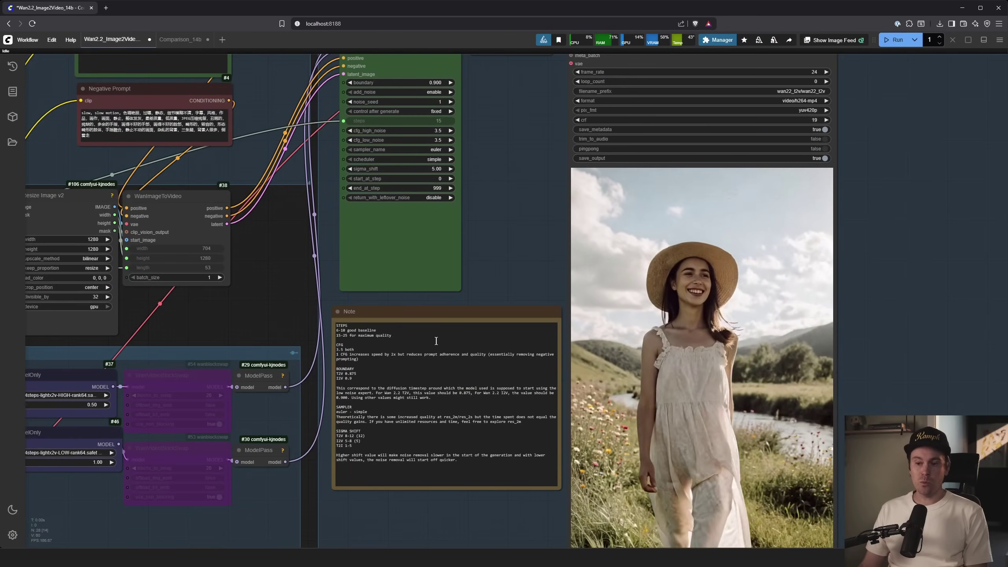
{"action": "scroll", "coordinate": [341, 322], "scroll_direction": "up", "scroll_amount": 15}
{"action": "scroll", "coordinate": [347, 315], "scroll_direction": "up", "scroll_amount": 3}
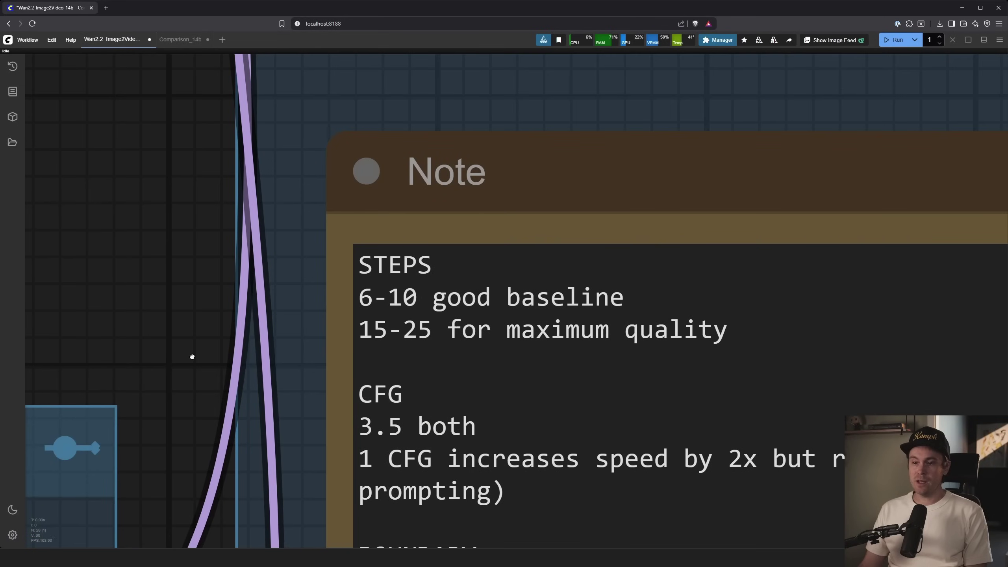
{"action": "scroll", "coordinate": [201, 264], "scroll_direction": "down", "scroll_amount": 3}
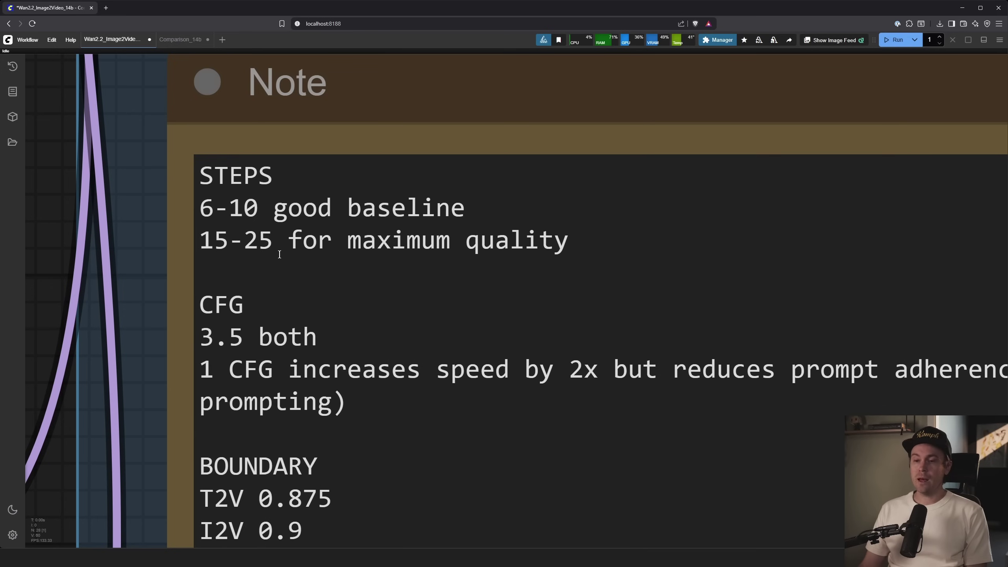
{"action": "scroll", "coordinate": [280, 254], "scroll_direction": "down", "scroll_amount": 4}
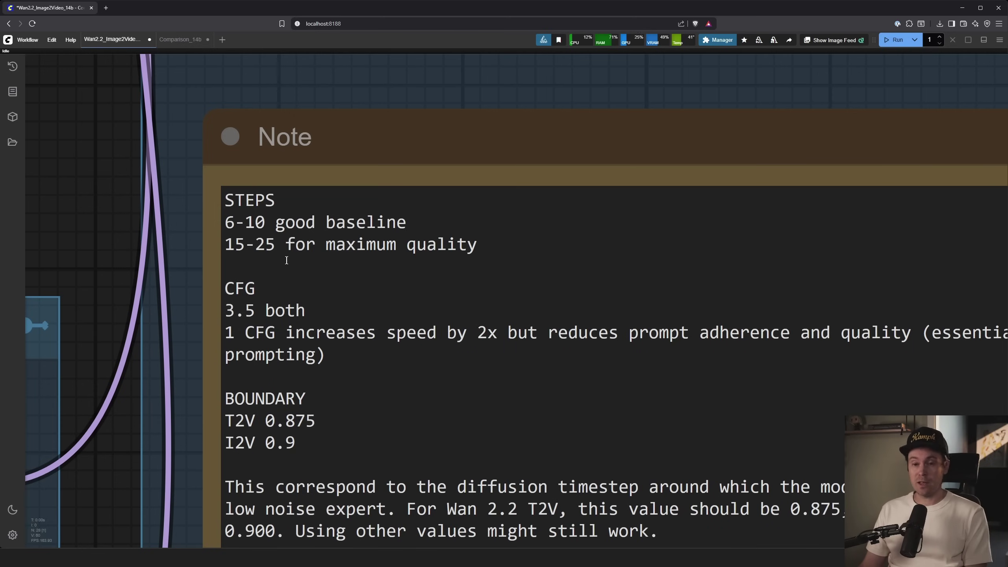
{"action": "scroll", "coordinate": [287, 259], "scroll_direction": "down", "scroll_amount": 8}
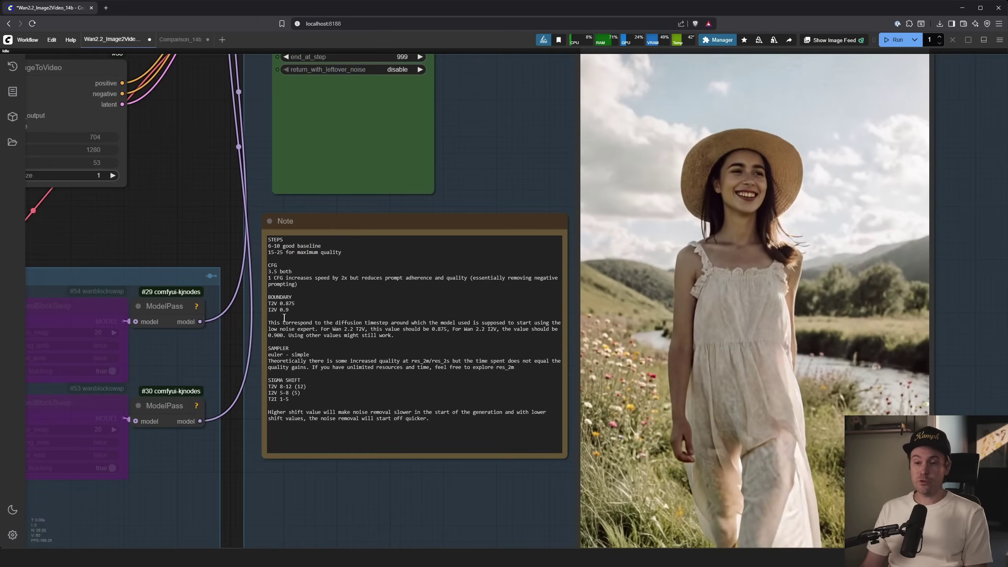
{"action": "scroll", "coordinate": [309, 323], "scroll_direction": "up", "scroll_amount": 3}
{"action": "scroll", "coordinate": [302, 317], "scroll_direction": "down", "scroll_amount": 6}
{"action": "left_click_drag", "start_coordinate": [232, 265], "coordinate": [194, 316]}
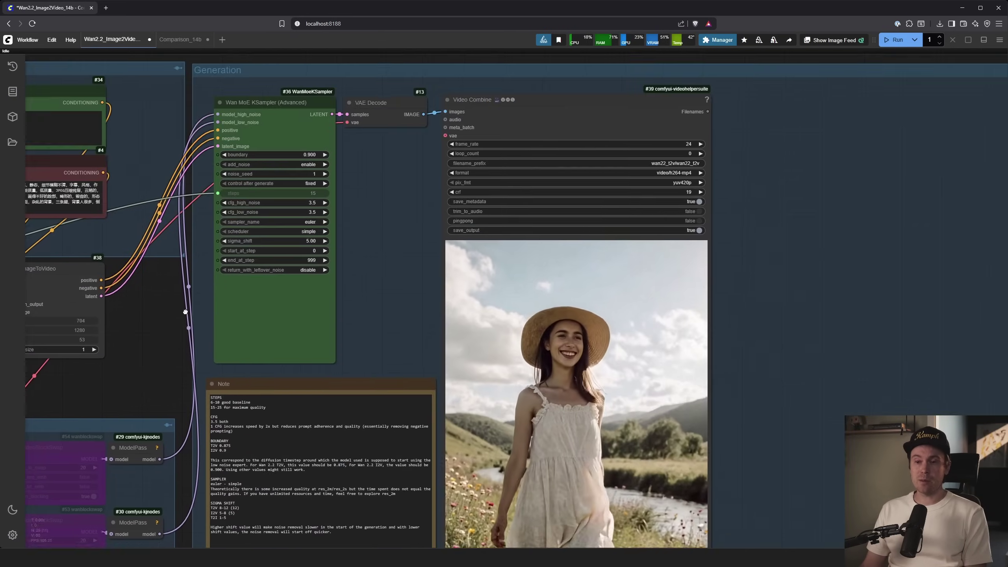
{"action": "scroll", "coordinate": [278, 158], "scroll_direction": "up", "scroll_amount": 10}
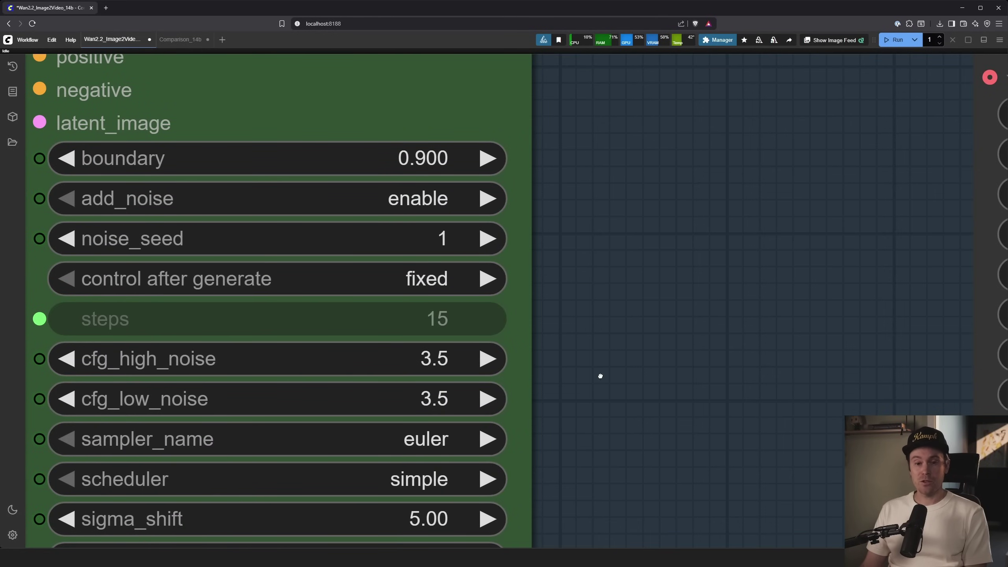
{"action": "scroll", "coordinate": [600, 402], "scroll_direction": "down", "scroll_amount": 5}
{"action": "scroll", "coordinate": [568, 153], "scroll_direction": "down", "scroll_amount": 5}
{"action": "scroll", "coordinate": [133, 453], "scroll_direction": "down", "scroll_amount": 5}
{"action": "scroll", "coordinate": [163, 342], "scroll_direction": "up", "scroll_amount": 5}
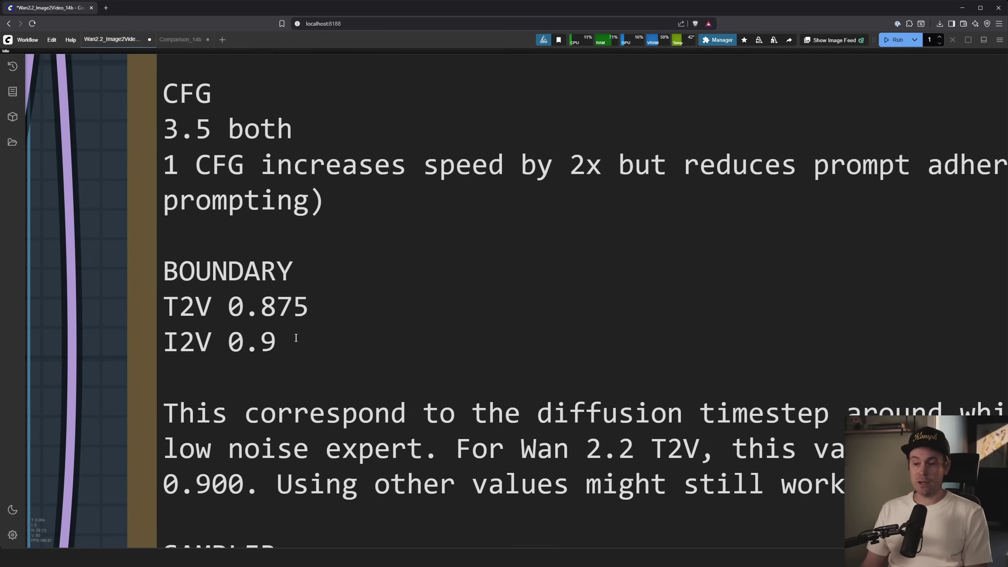
{"action": "scroll", "coordinate": [296, 347], "scroll_direction": "down", "scroll_amount": 5}
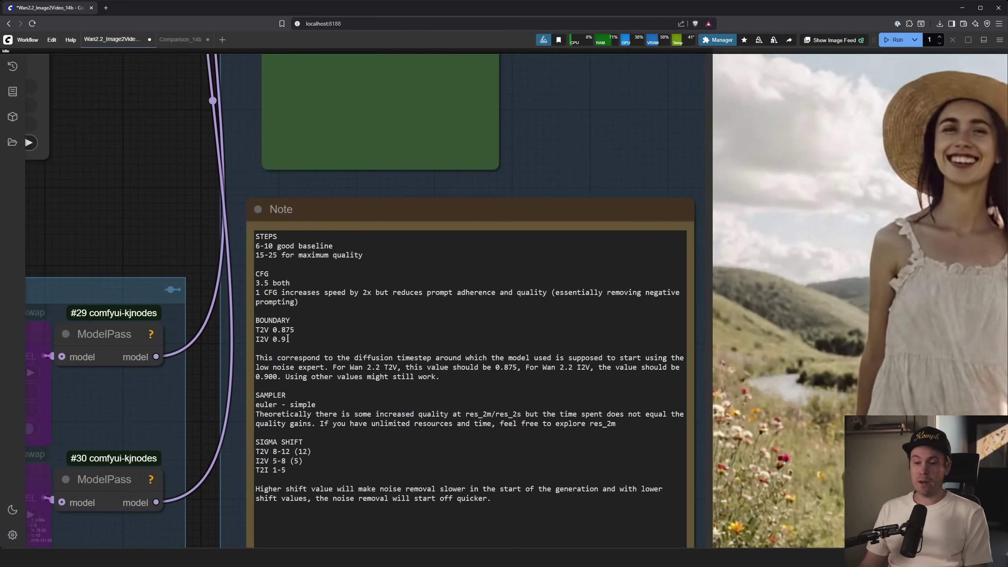
{"action": "scroll", "coordinate": [287, 338], "scroll_direction": "down", "scroll_amount": 3}
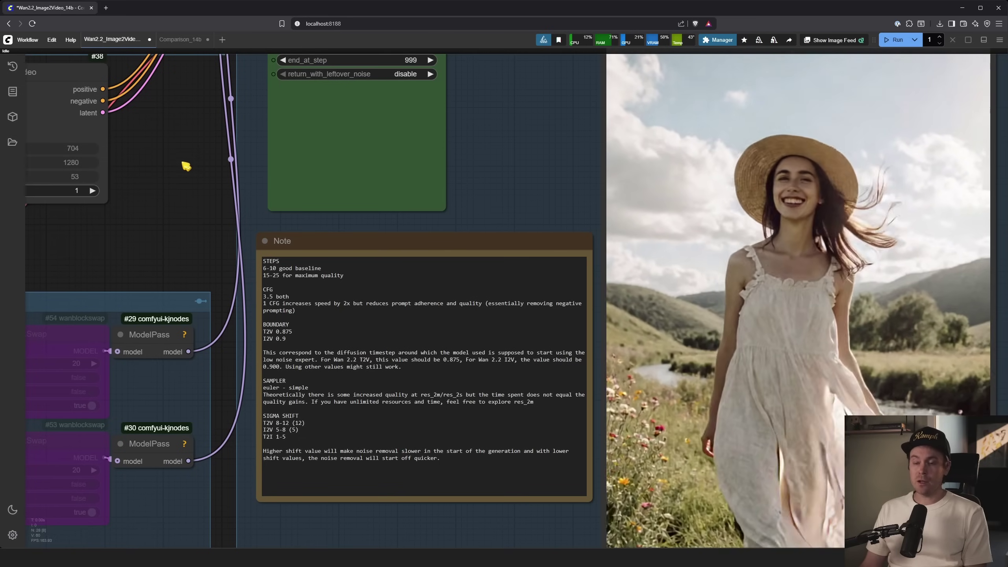
{"action": "left_click_drag", "start_coordinate": [186, 166], "coordinate": [205, 345]}
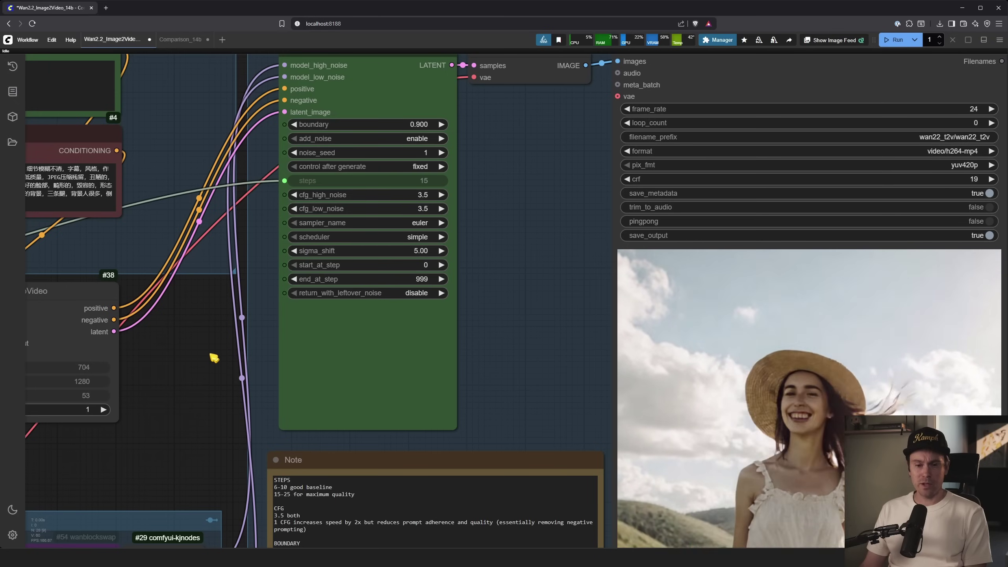
{"action": "left_click_drag", "start_coordinate": [214, 359], "coordinate": [277, 430]}
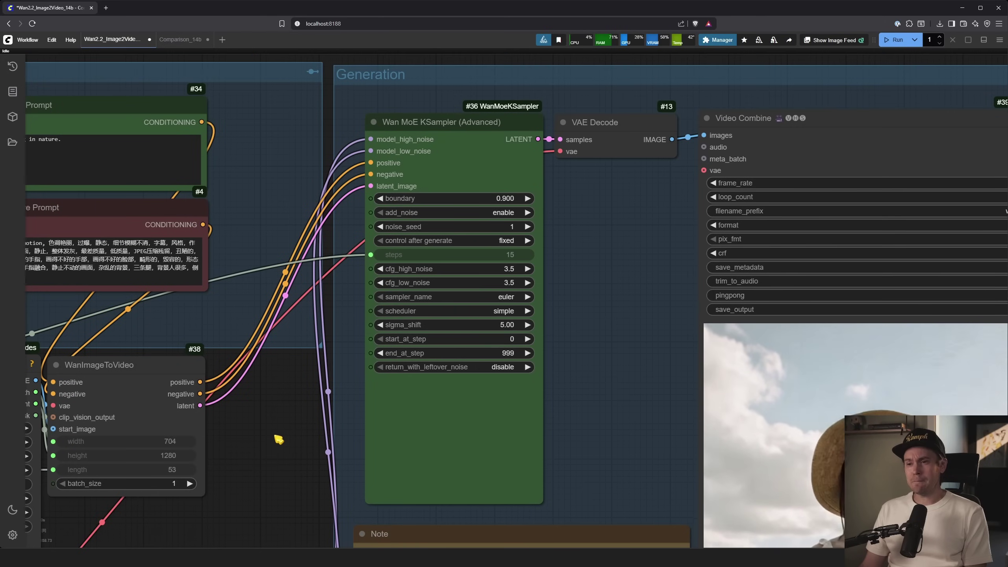
{"action": "scroll", "coordinate": [279, 439], "scroll_direction": "down", "scroll_amount": 2}
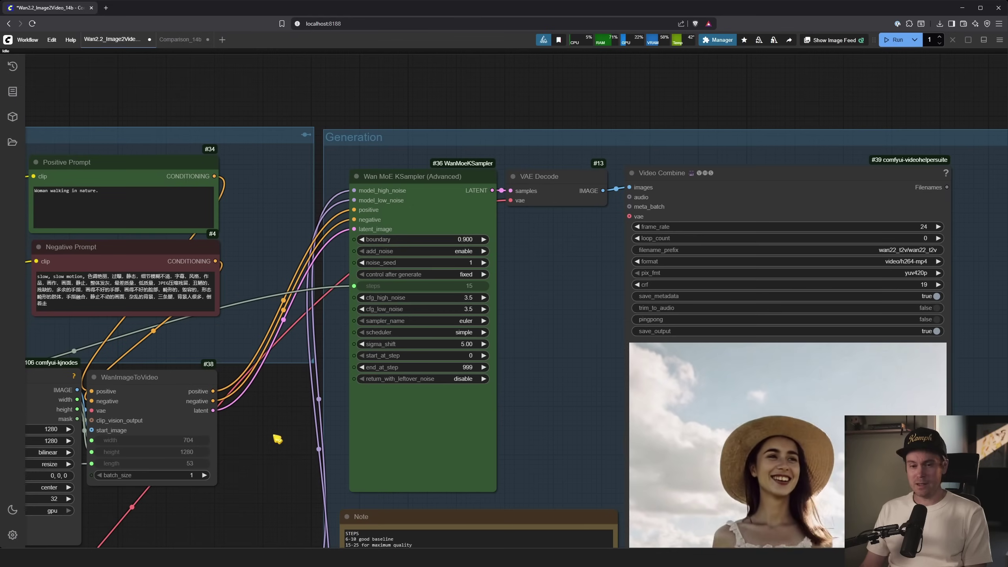
{"action": "left_click_drag", "start_coordinate": [278, 443], "coordinate": [276, 389]}
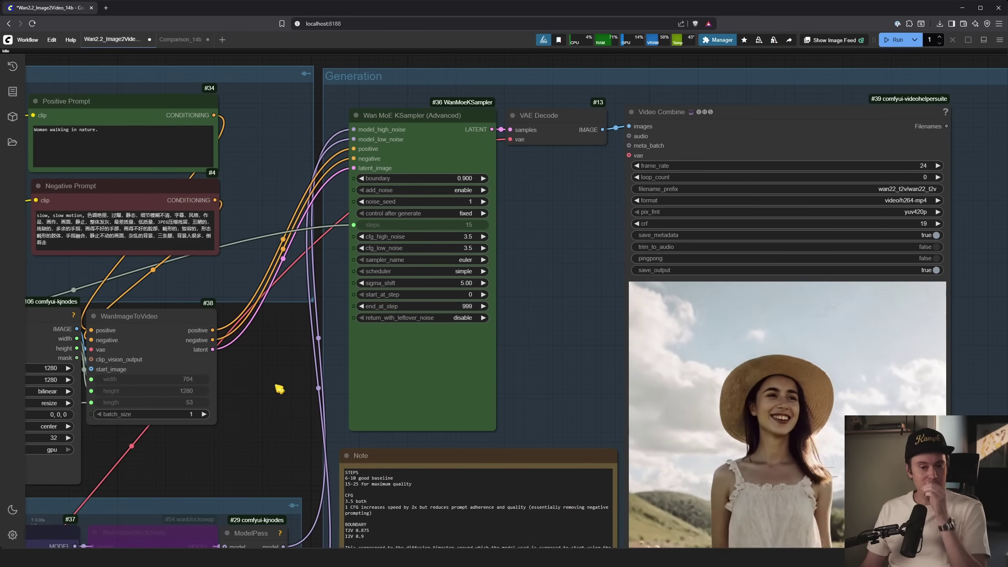
Zoom out to an overview of the whole workflow, then switch to the Comparison_14b tab
{"action": "right_click", "coordinate": [284, 385]}
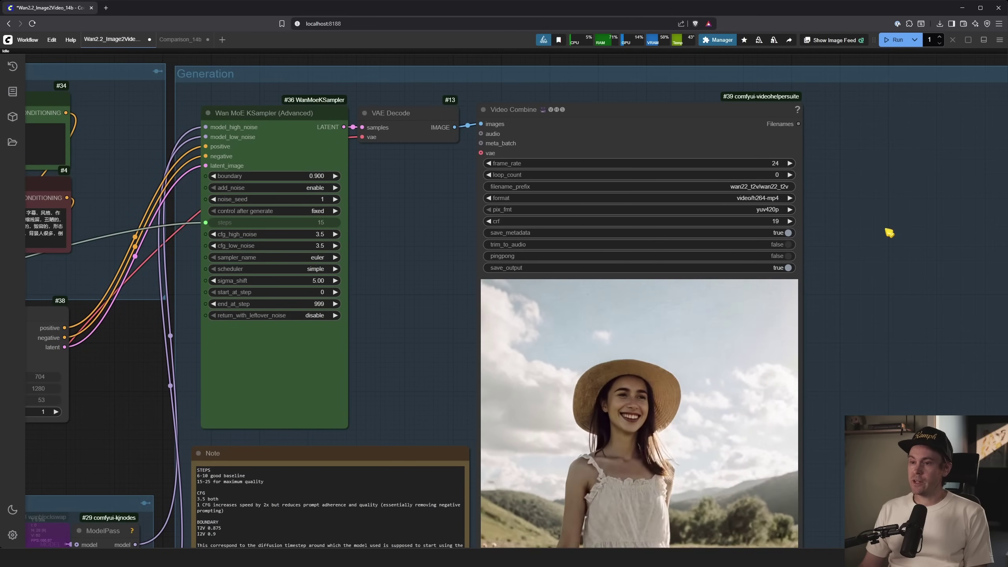
{"action": "scroll", "coordinate": [893, 355], "scroll_direction": "down", "scroll_amount": 5}
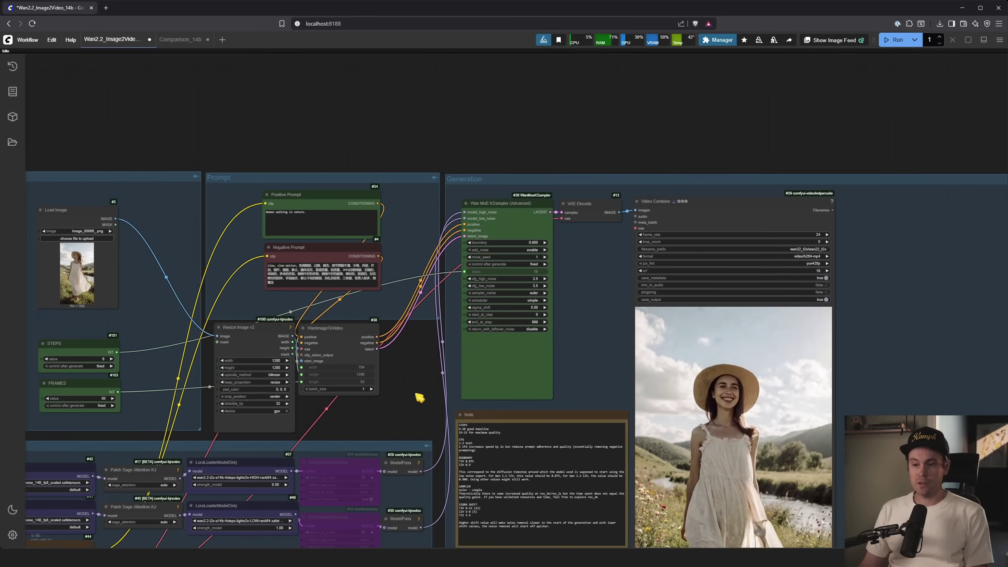
{"action": "left_click_drag", "start_coordinate": [383, 409], "coordinate": [441, 291]}
{"action": "scroll", "coordinate": [450, 252], "scroll_direction": "down", "scroll_amount": 2}
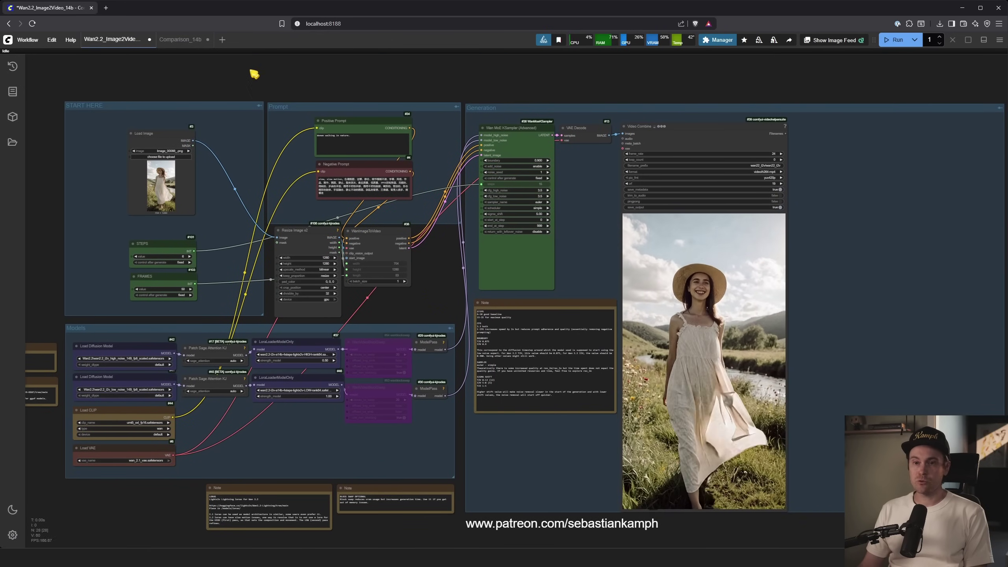
{"action": "left_click", "coordinate": [179, 39]}
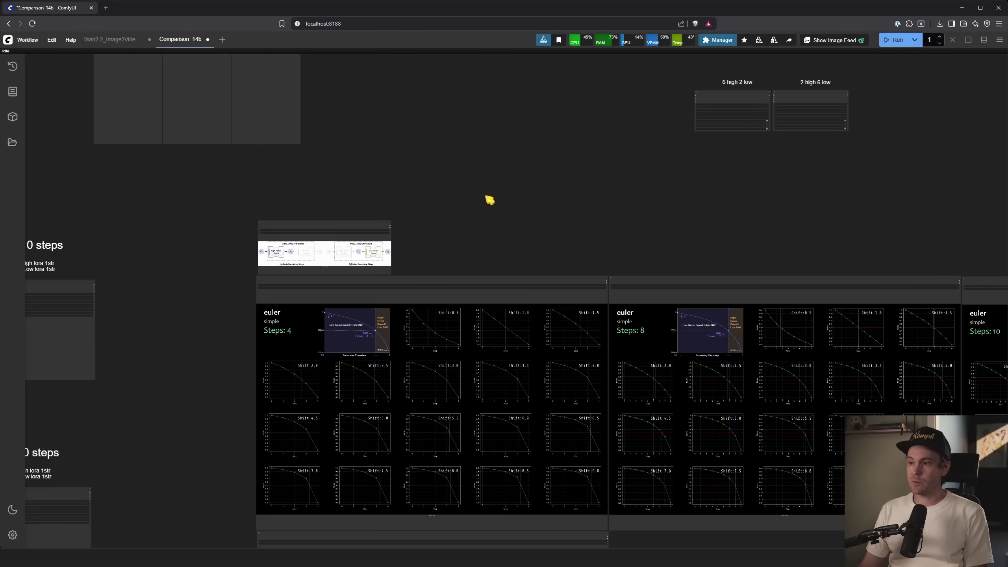
Pan across the 10- and 20-step car, girl and dog LoRA-strength comparison videos
{"action": "left_click_drag", "start_coordinate": [171, 281], "coordinate": [738, 281]}
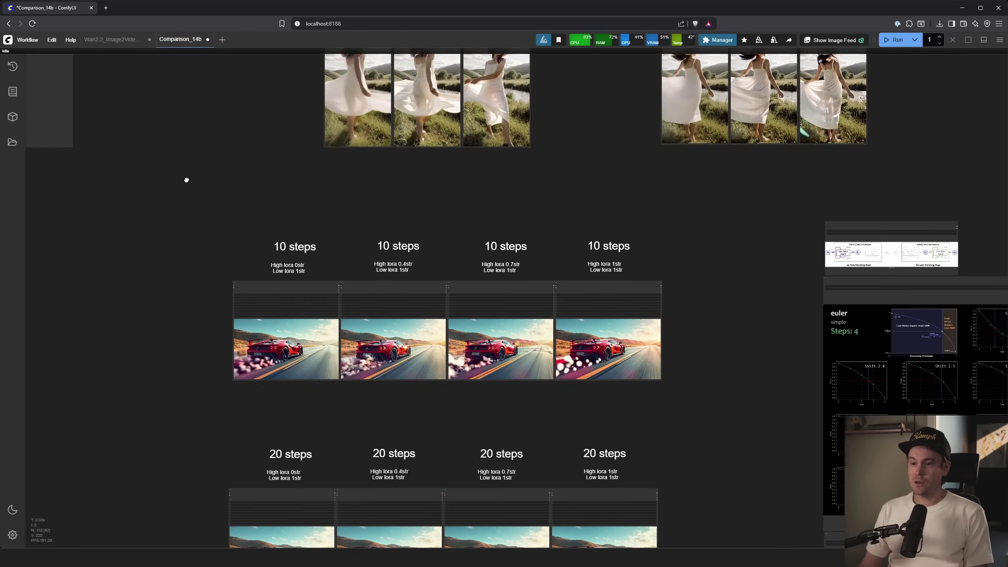
{"action": "left_click_drag", "start_coordinate": [218, 190], "coordinate": [548, 443]}
{"action": "left_click_drag", "start_coordinate": [540, 500], "coordinate": [458, 112]}
{"action": "left_click_drag", "start_coordinate": [573, 461], "coordinate": [566, 173]}
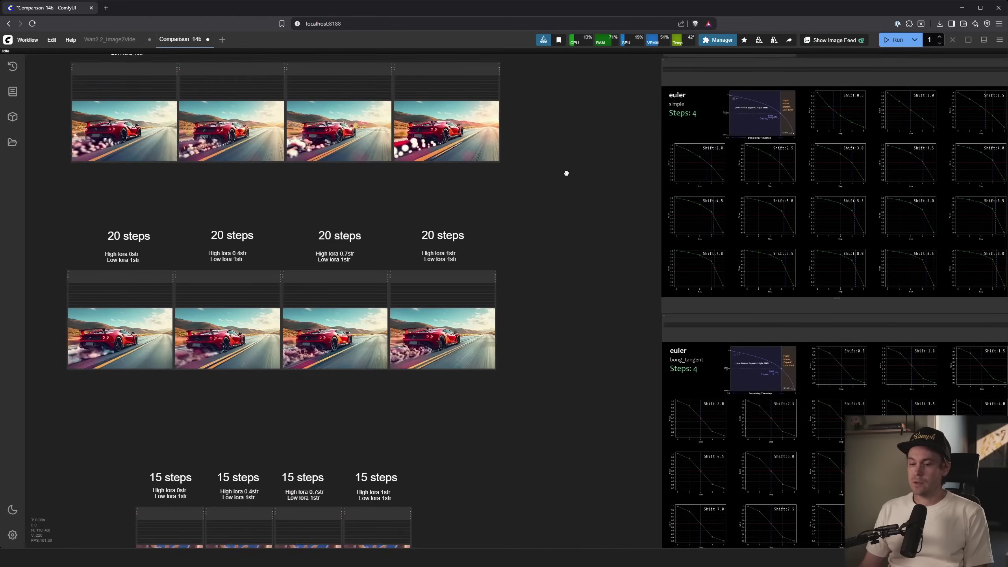
{"action": "left_click_drag", "start_coordinate": [568, 392], "coordinate": [576, 218]}
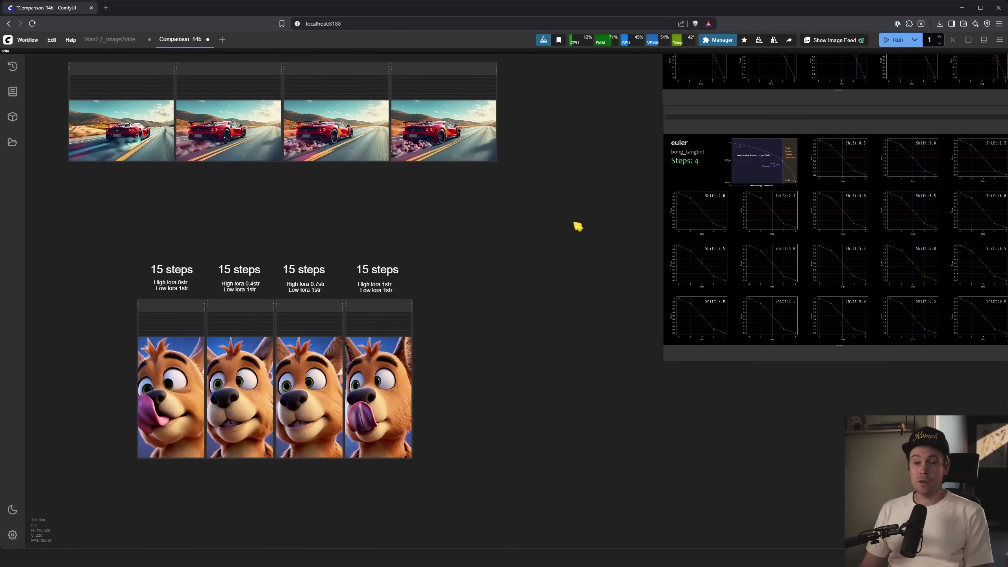
{"action": "left_click_drag", "start_coordinate": [580, 223], "coordinate": [629, 367]}
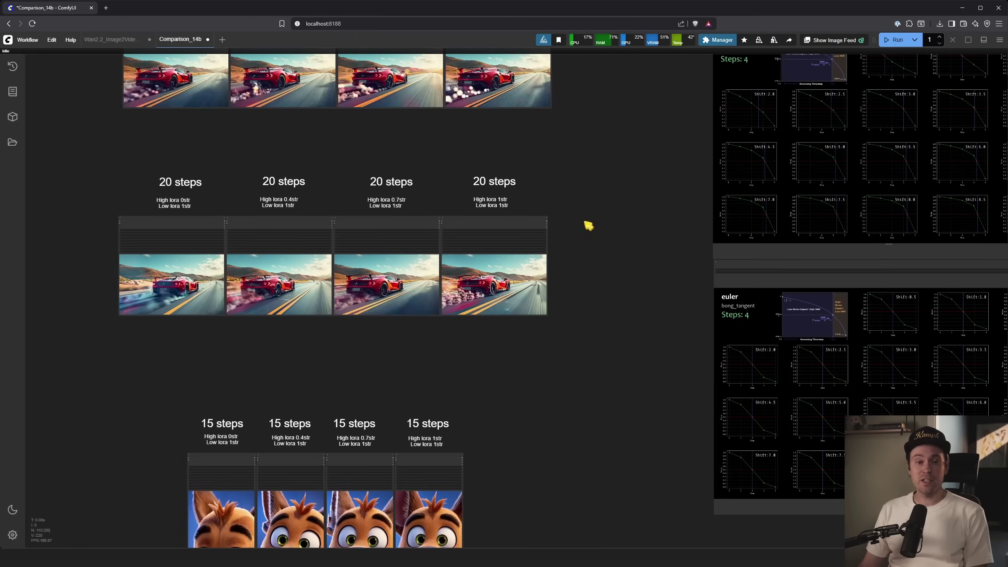
{"action": "scroll", "coordinate": [198, 214], "scroll_direction": "up", "scroll_amount": 6}
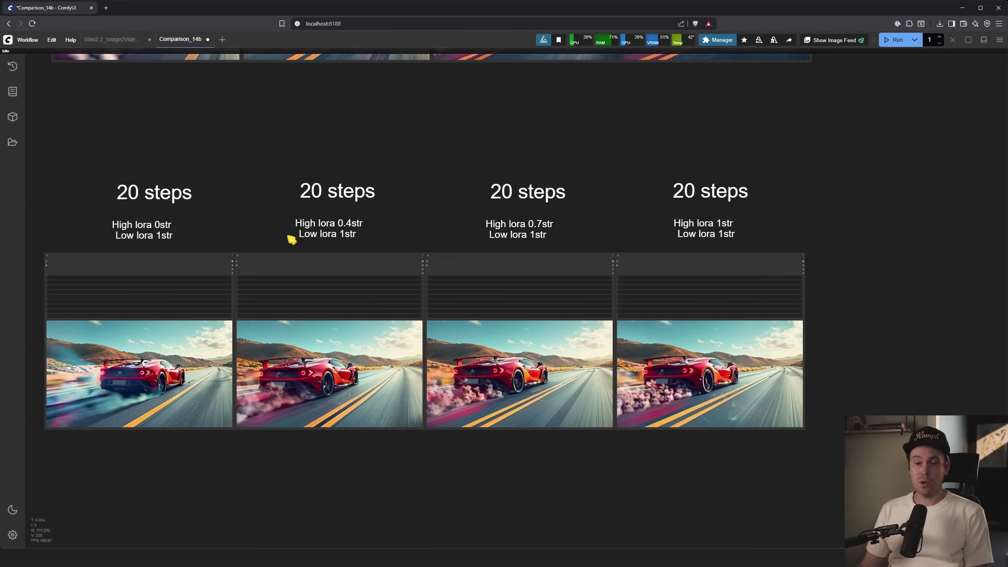
{"action": "scroll", "coordinate": [862, 316], "scroll_direction": "down", "scroll_amount": 10}
Pan and zoom through the euler simple Steps 4, 8, 10 and 20 shift-chart grids
{"action": "left_click_drag", "start_coordinate": [861, 315], "coordinate": [224, 259]}
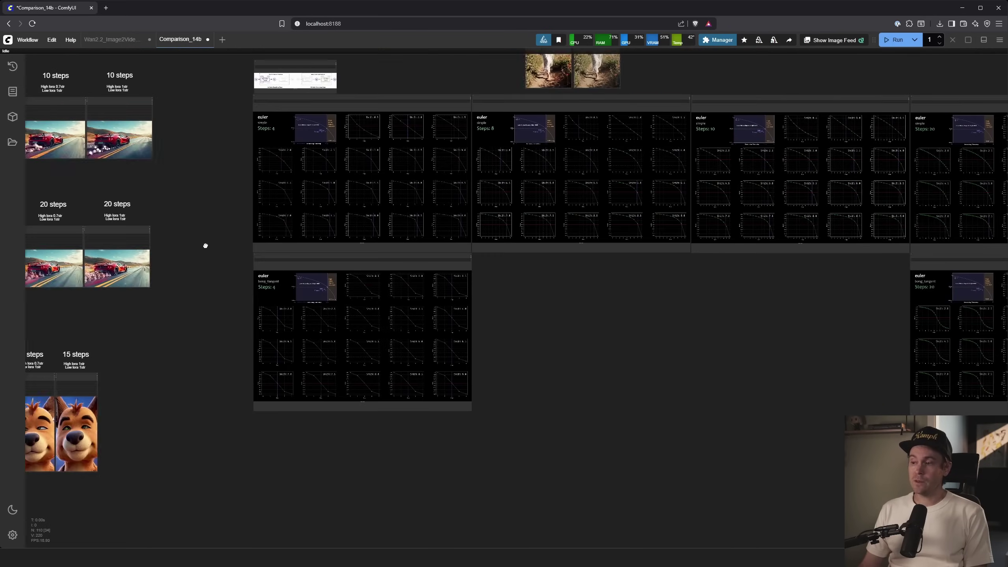
{"action": "left_click_drag", "start_coordinate": [765, 344], "coordinate": [297, 290]}
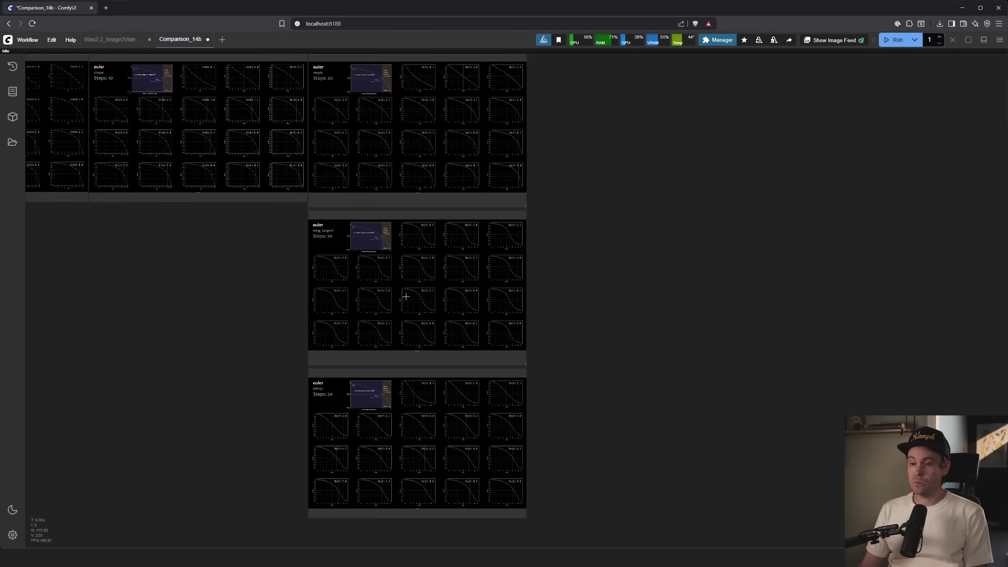
{"action": "scroll", "coordinate": [412, 314], "scroll_direction": "up", "scroll_amount": 5}
{"action": "left_click_drag", "start_coordinate": [54, 82], "coordinate": [621, 524]}
{"action": "left_click_drag", "start_coordinate": [167, 509], "coordinate": [654, 516]}
{"action": "left_click_drag", "start_coordinate": [270, 522], "coordinate": [181, 385]}
{"action": "scroll", "coordinate": [695, 524], "scroll_direction": "down", "scroll_amount": 1}
{"action": "scroll", "coordinate": [672, 484], "scroll_direction": "down", "scroll_amount": 1}
Return briefly to the Wan2.2 workflow, then switch back to Comparison_14b with Alt+]
{"action": "left_click", "coordinate": [108, 40]}
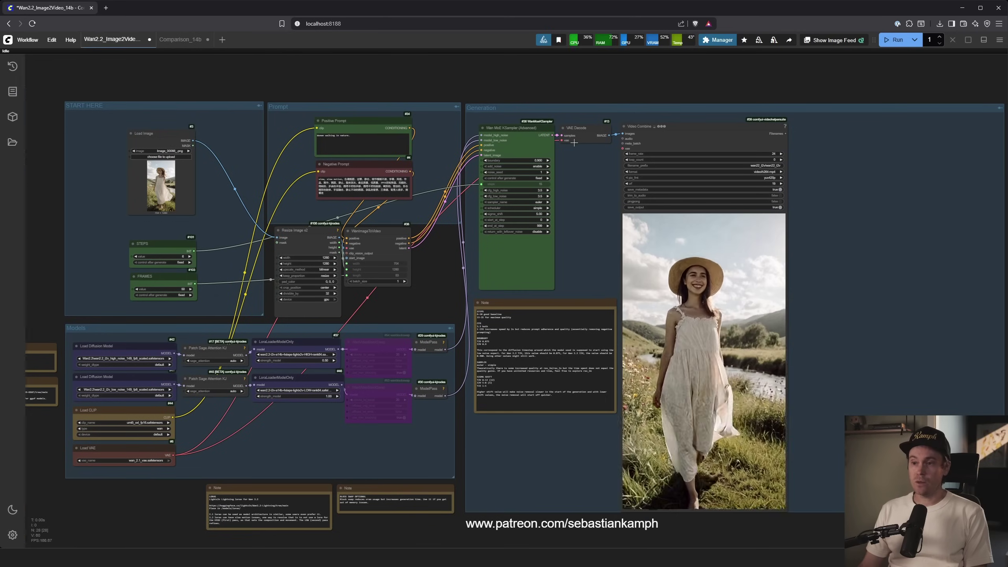
{"action": "scroll", "coordinate": [570, 142], "scroll_direction": "up", "scroll_amount": 12}
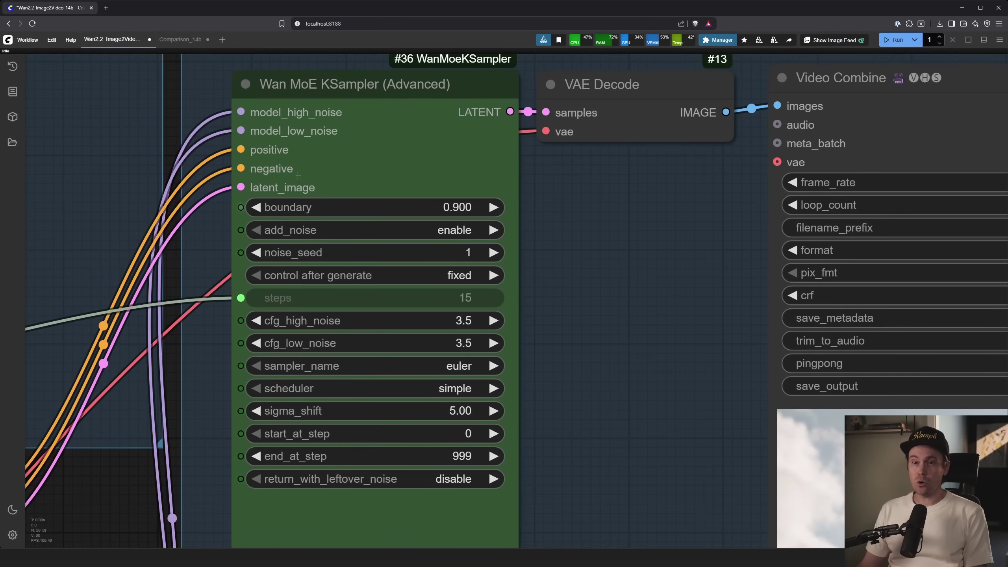
{"action": "key", "text": "alt+]"}
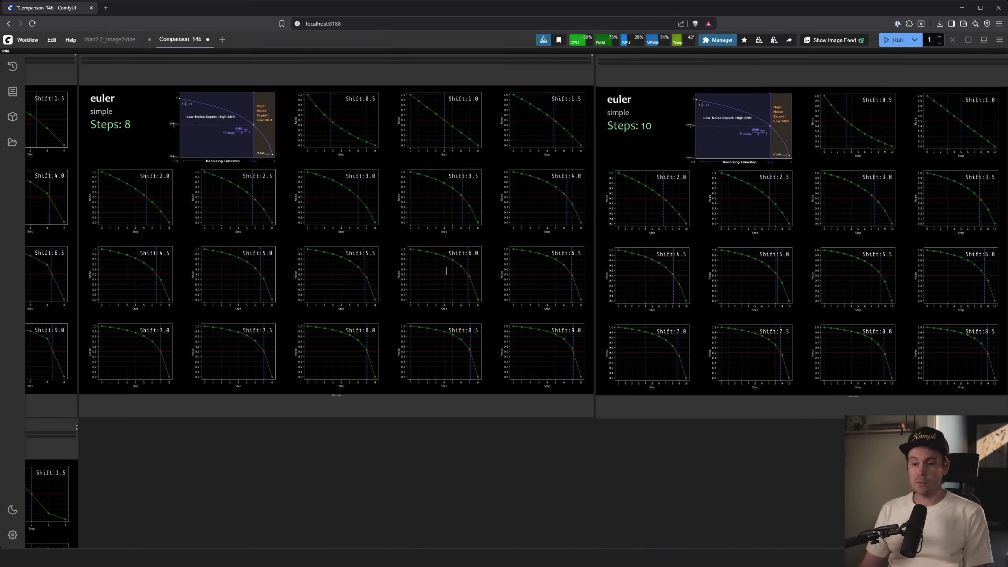